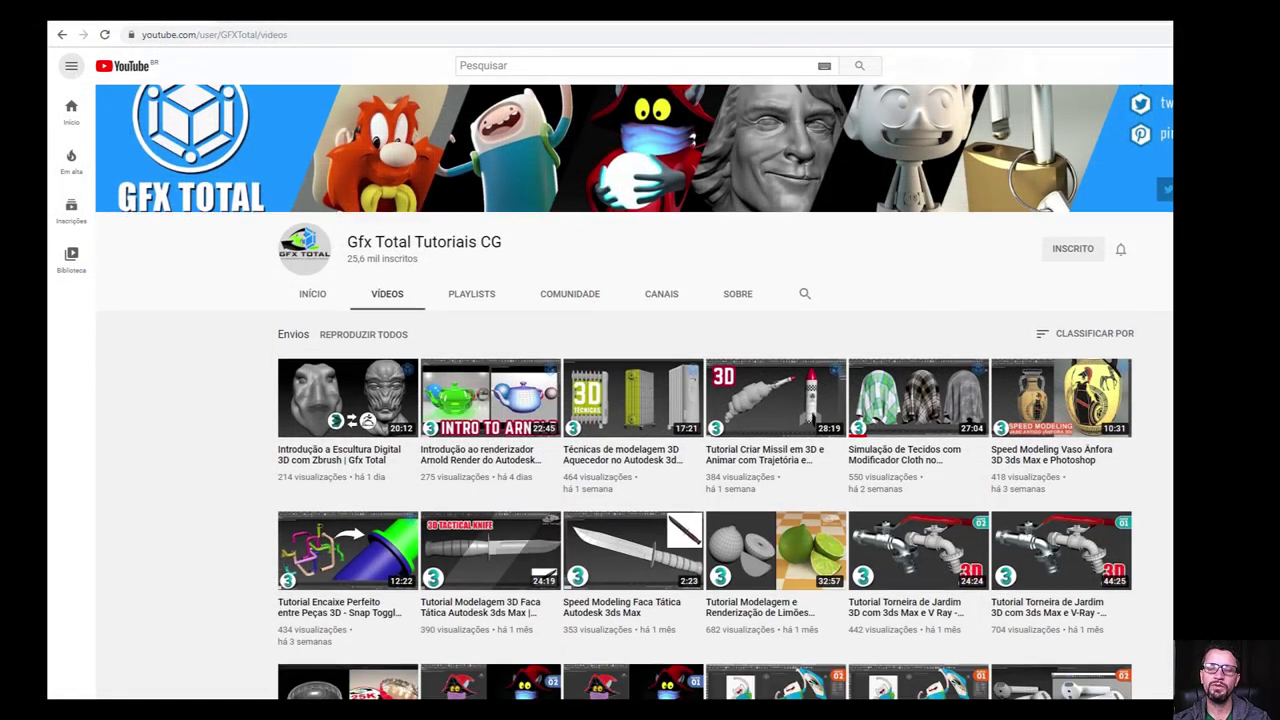
Scroll down through the Gfx Total Tutoriais CG channel's video list on YouTube.
{"action": "scroll", "coordinate": [704, 400], "scroll_direction": "down", "scroll_amount": 3}
{"action": "scroll", "coordinate": [704, 400], "scroll_direction": "down", "scroll_amount": 3}
{"action": "scroll", "coordinate": [704, 400], "scroll_direction": "down", "scroll_amount": 3}
{"action": "scroll", "coordinate": [704, 400], "scroll_direction": "down", "scroll_amount": 3}
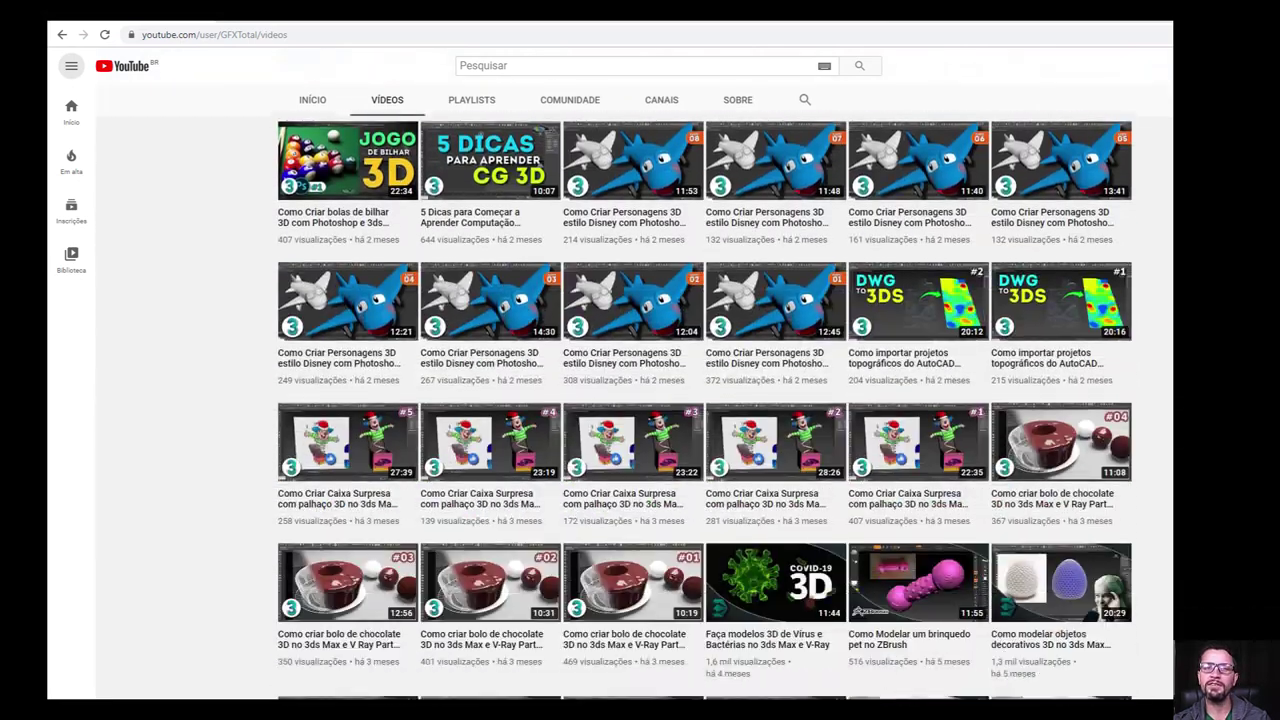
{"action": "scroll", "coordinate": [704, 400], "scroll_direction": "down", "scroll_amount": 1}
{"action": "scroll", "coordinate": [704, 400], "scroll_direction": "down", "scroll_amount": 3}
{"action": "scroll", "coordinate": [704, 400], "scroll_direction": "down", "scroll_amount": 3}
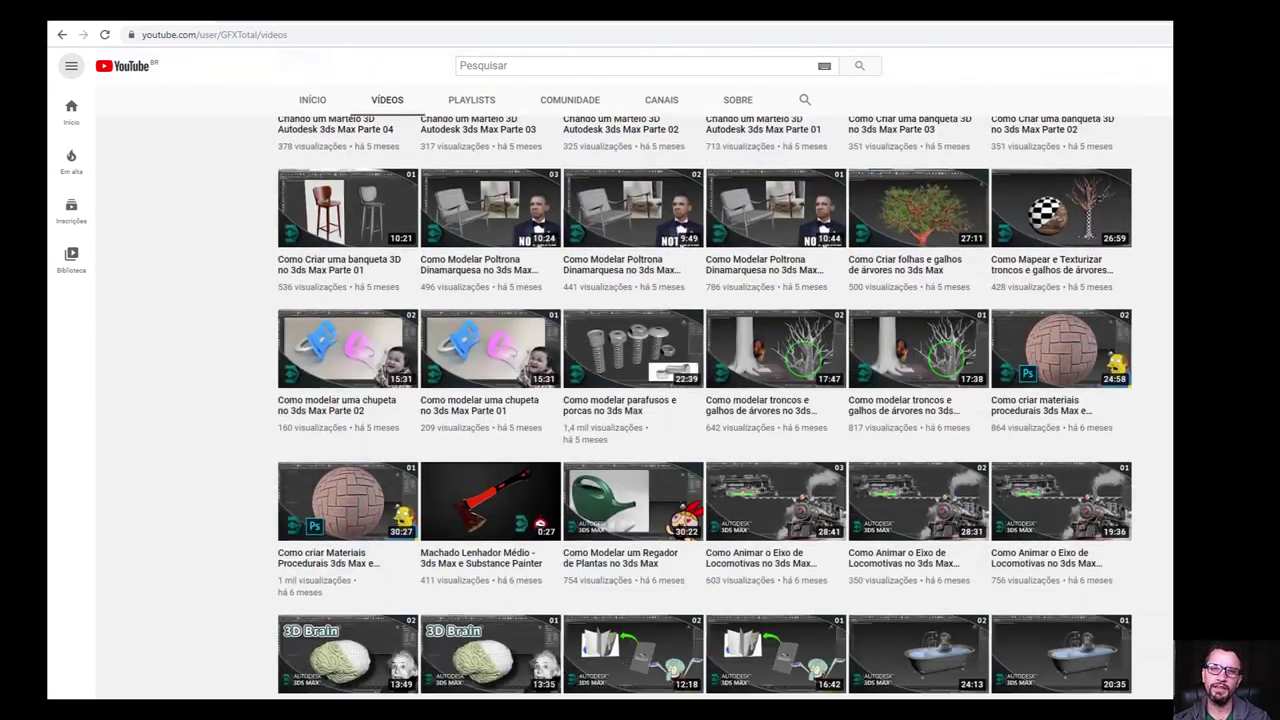
{"action": "scroll", "coordinate": [704, 400], "scroll_direction": "down", "scroll_amount": 3}
{"action": "scroll", "coordinate": [704, 400], "scroll_direction": "down", "scroll_amount": 3}
{"action": "scroll", "coordinate": [704, 400], "scroll_direction": "down", "scroll_amount": 1}
{"action": "scroll", "coordinate": [704, 400], "scroll_direction": "down", "scroll_amount": 1}
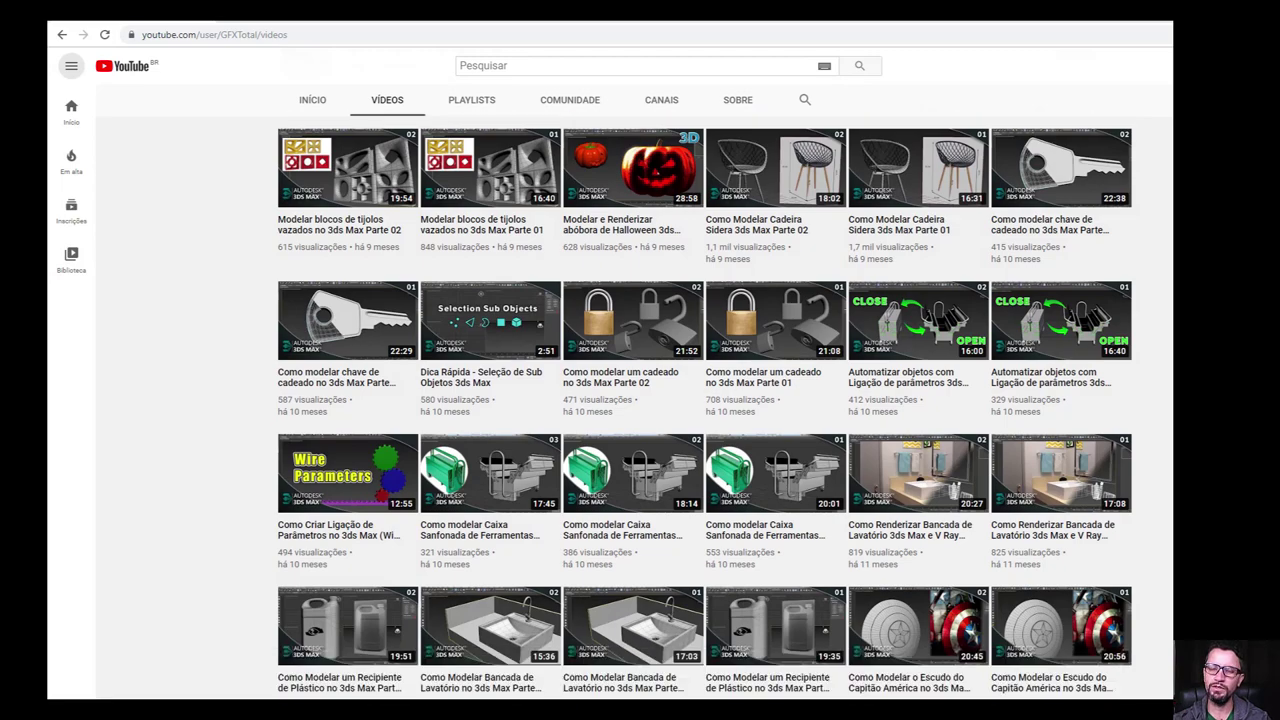
{"action": "scroll", "coordinate": [704, 400], "scroll_direction": "down", "scroll_amount": 3}
{"action": "scroll", "coordinate": [704, 400], "scroll_direction": "down", "scroll_amount": 2}
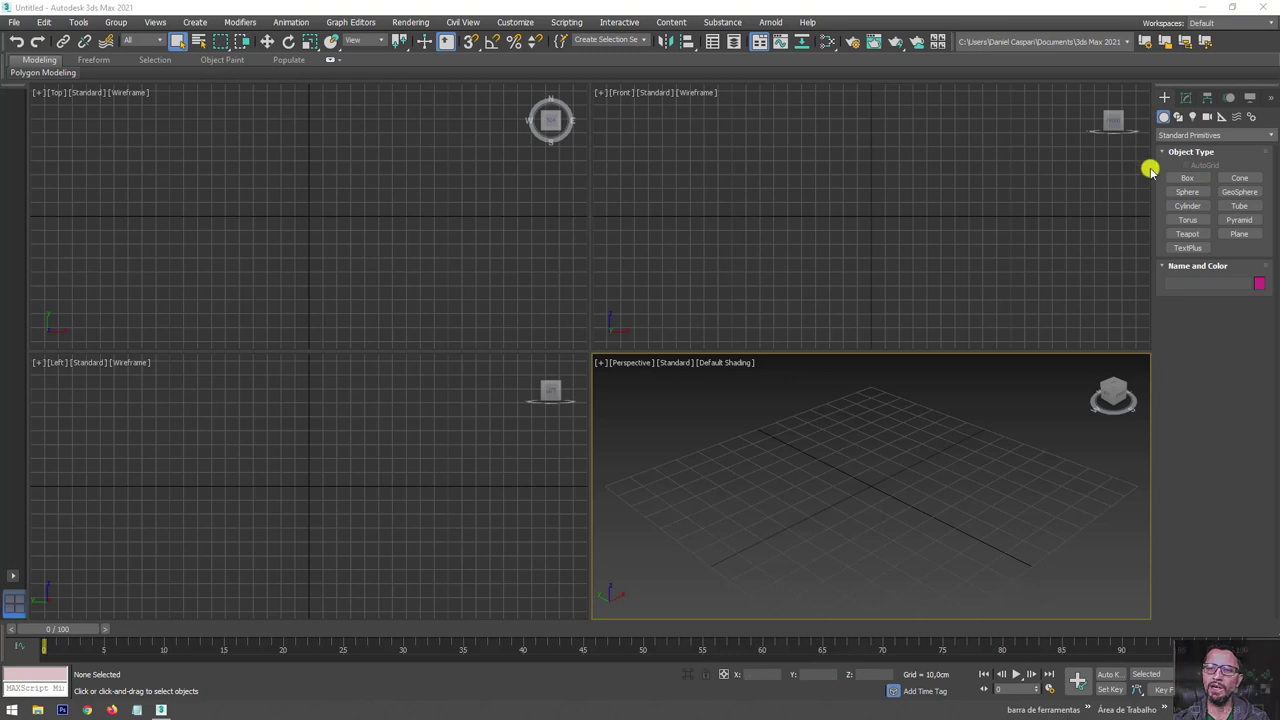
Place a 'MAX Text' Text spline (Text001, Arial, 100 cm) in the Front viewport and select its string.
{"action": "left_click", "coordinate": [1178, 117]}
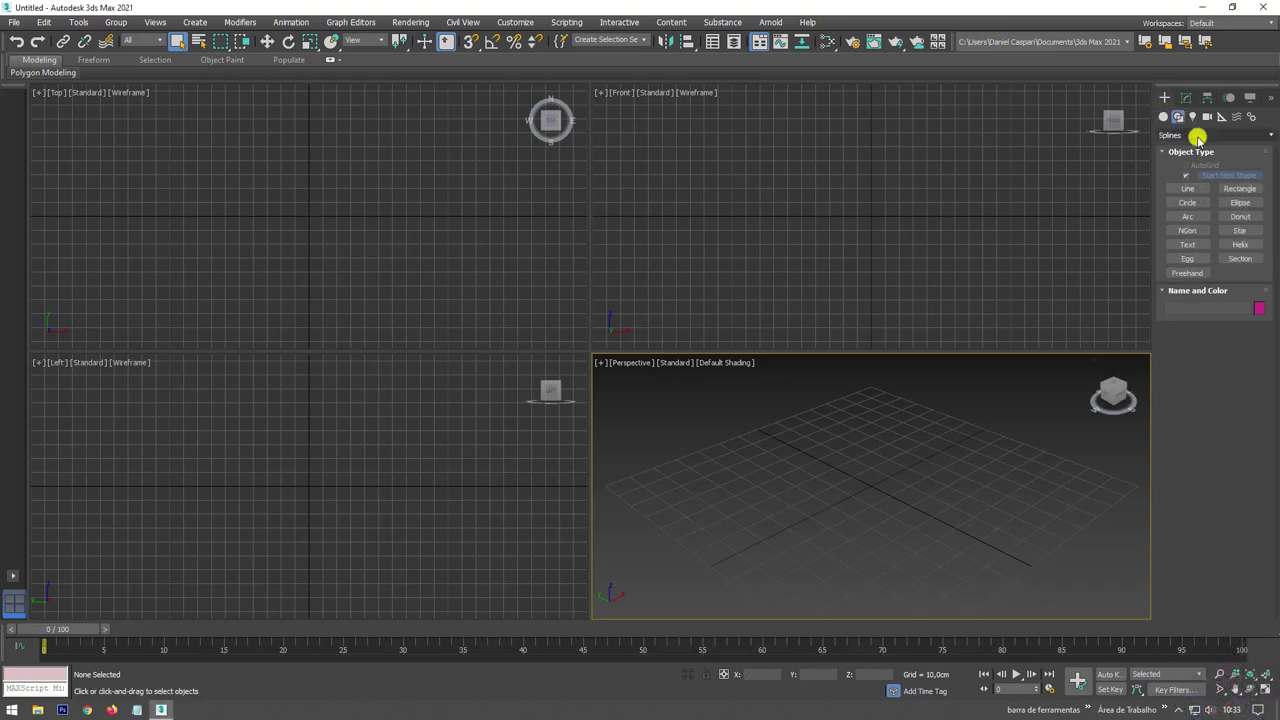
{"action": "left_click", "coordinate": [1185, 135]}
{"action": "left_click", "coordinate": [1185, 137]}
{"action": "left_click", "coordinate": [1188, 244]}
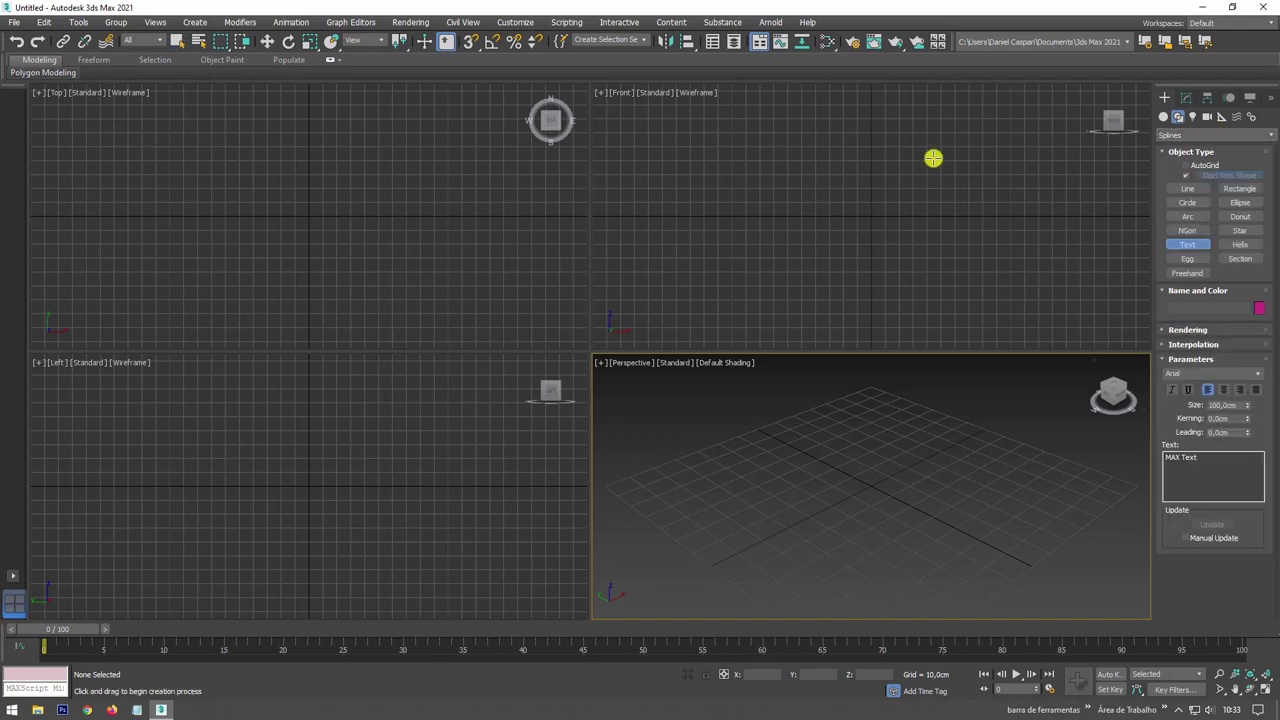
{"action": "left_click", "coordinate": [870, 162]}
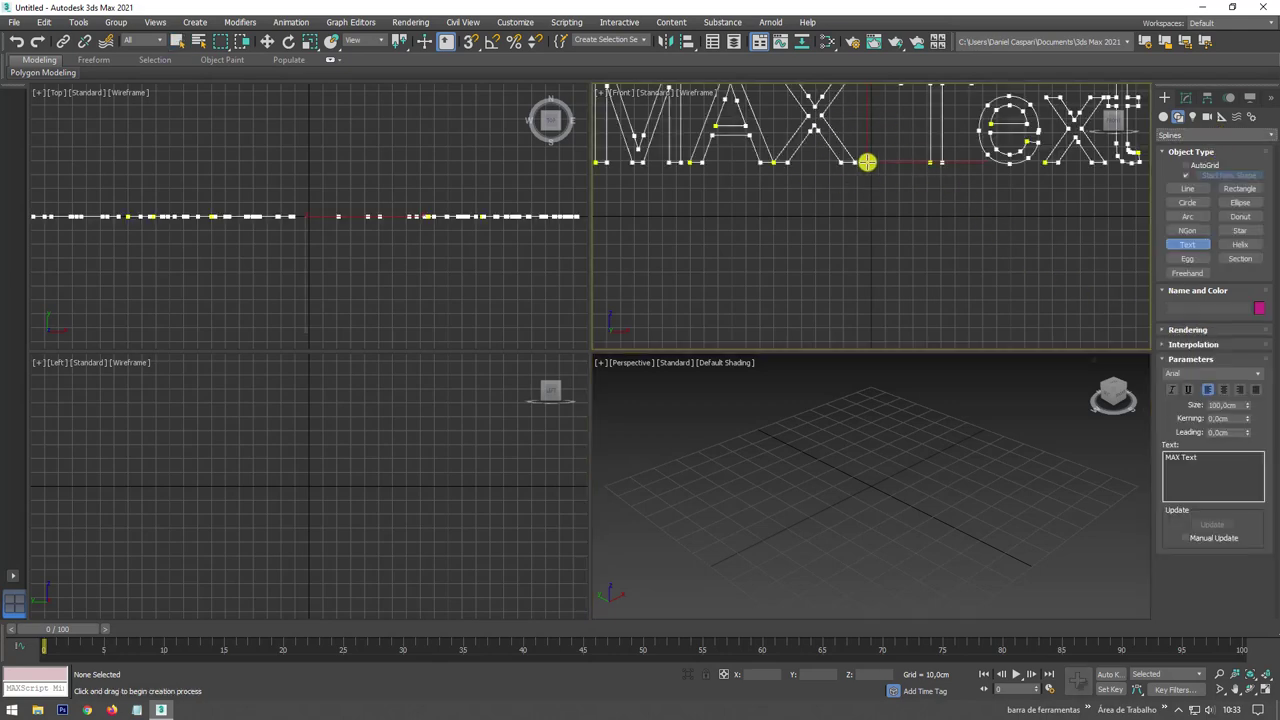
{"action": "middle_click_drag", "start_coordinate": [879, 180], "coordinate": [831, 223]}
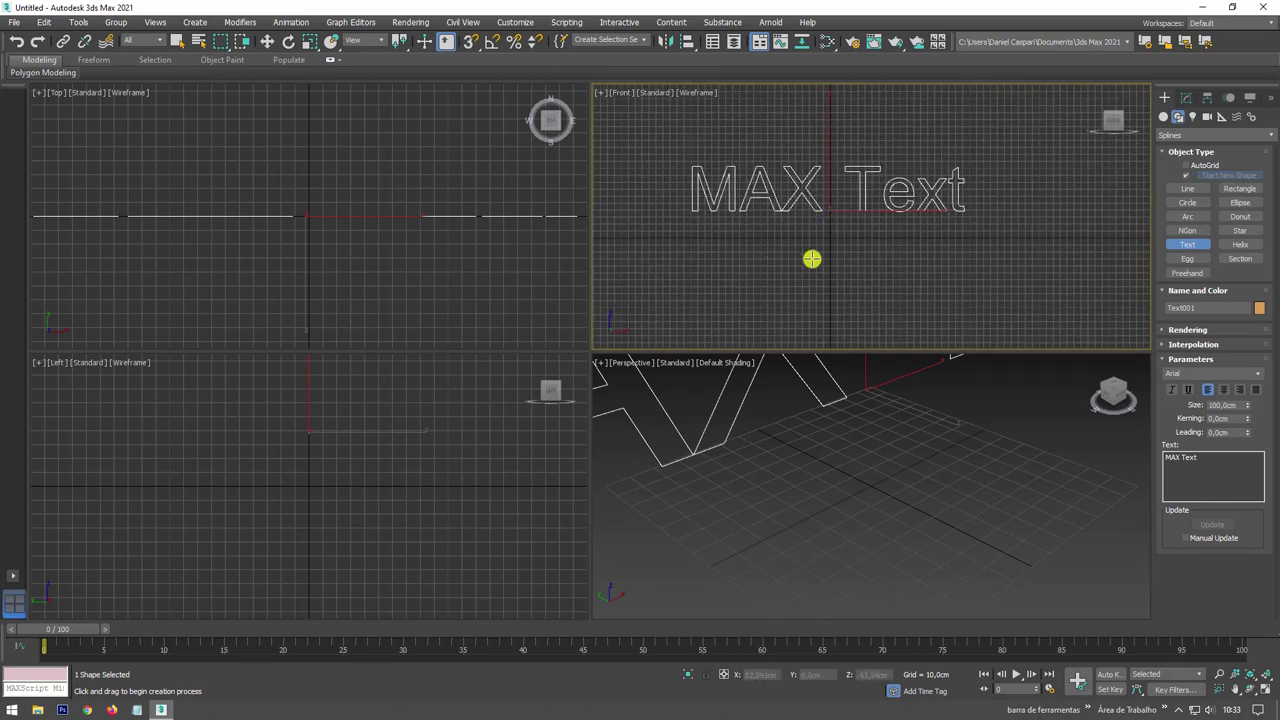
{"action": "left_click_drag", "start_coordinate": [1195, 455], "coordinate": [1158, 452]}
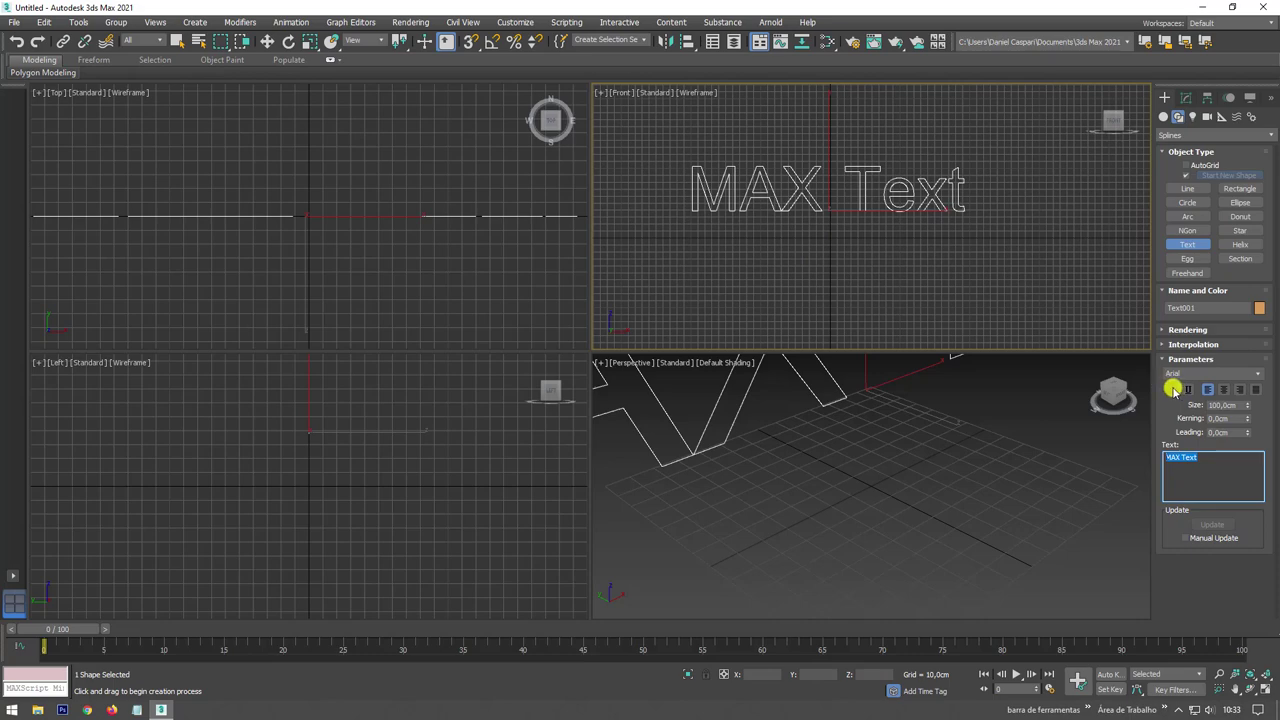
{"action": "left_click", "coordinate": [1173, 390]}
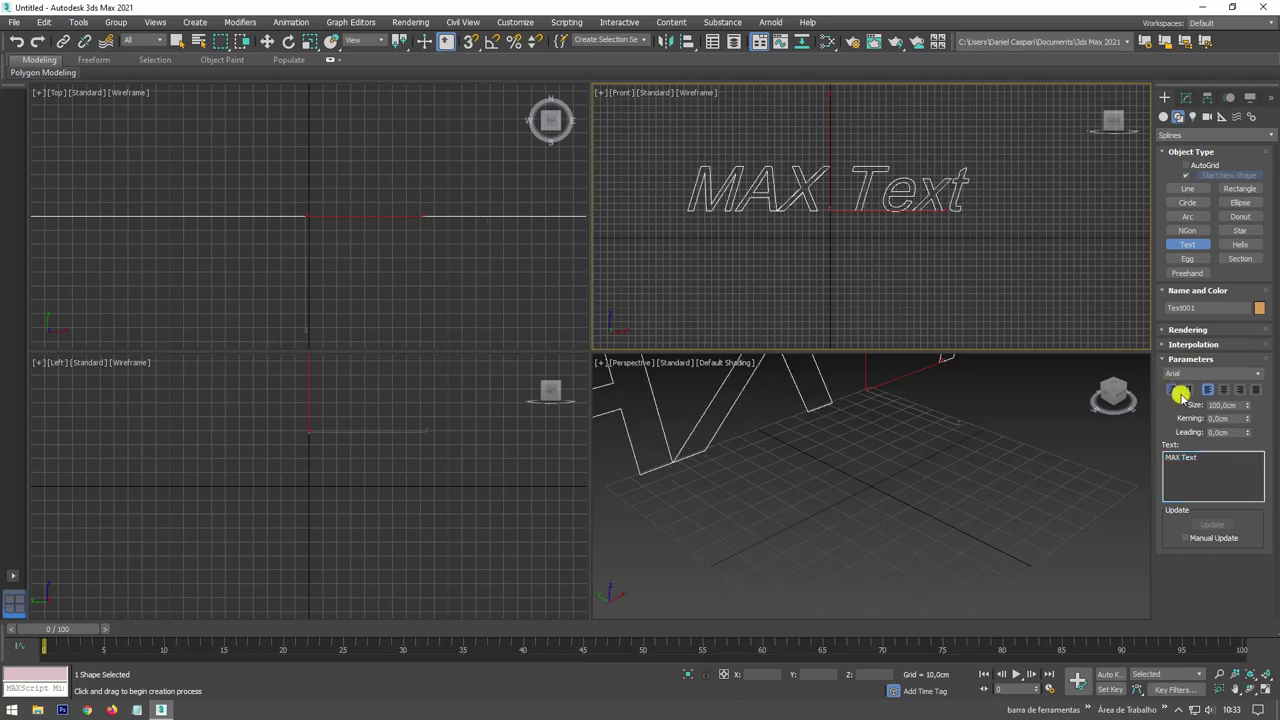
{"action": "left_click", "coordinate": [1188, 390]}
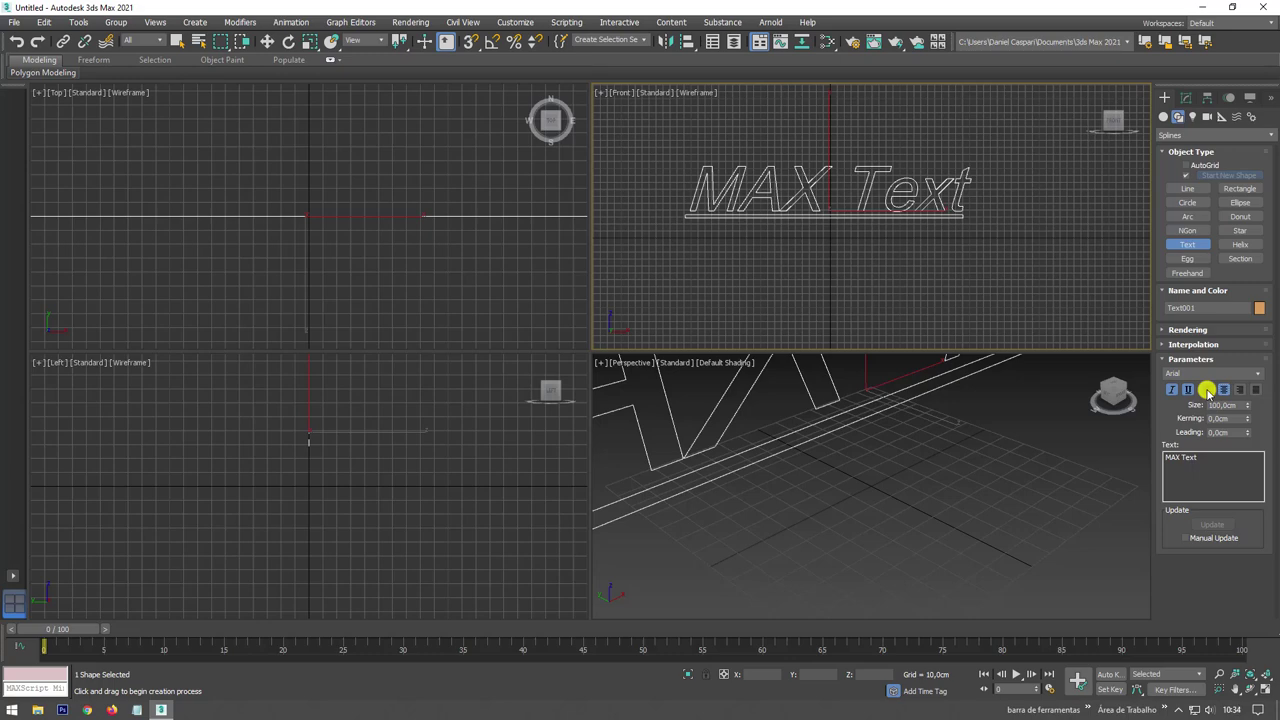
{"action": "left_click", "coordinate": [1188, 389]}
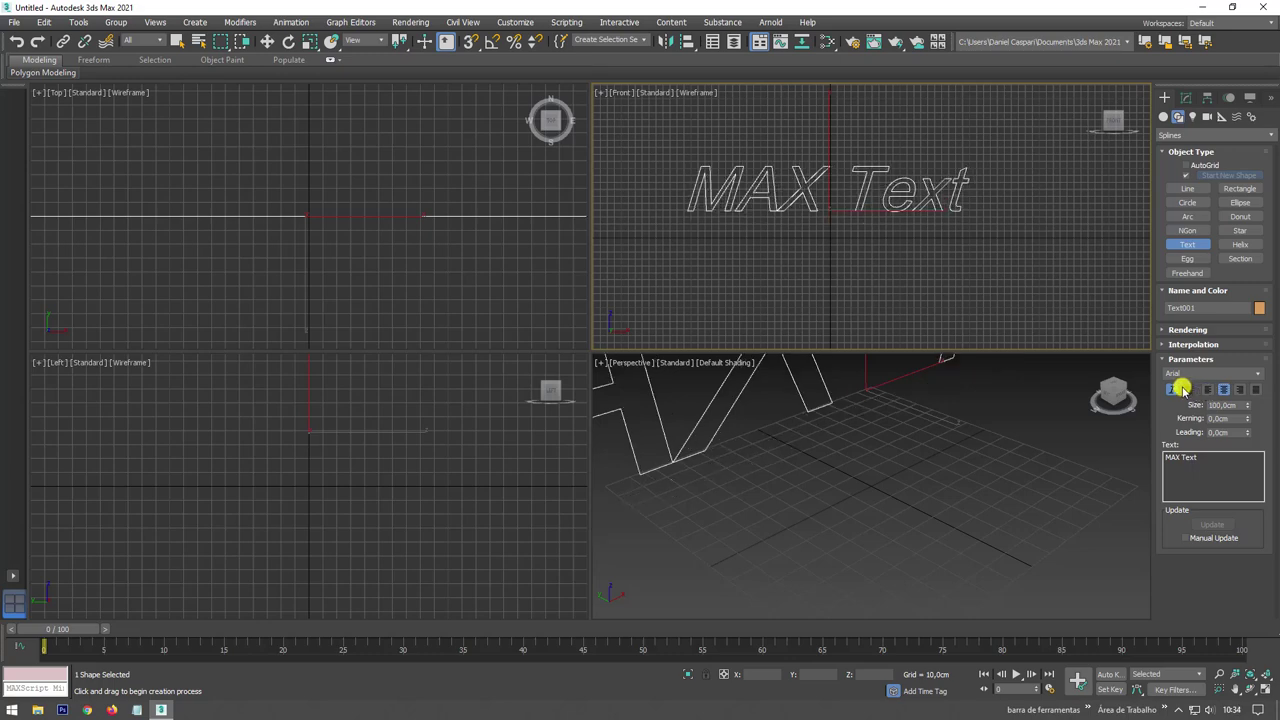
{"action": "left_click", "coordinate": [1173, 389]}
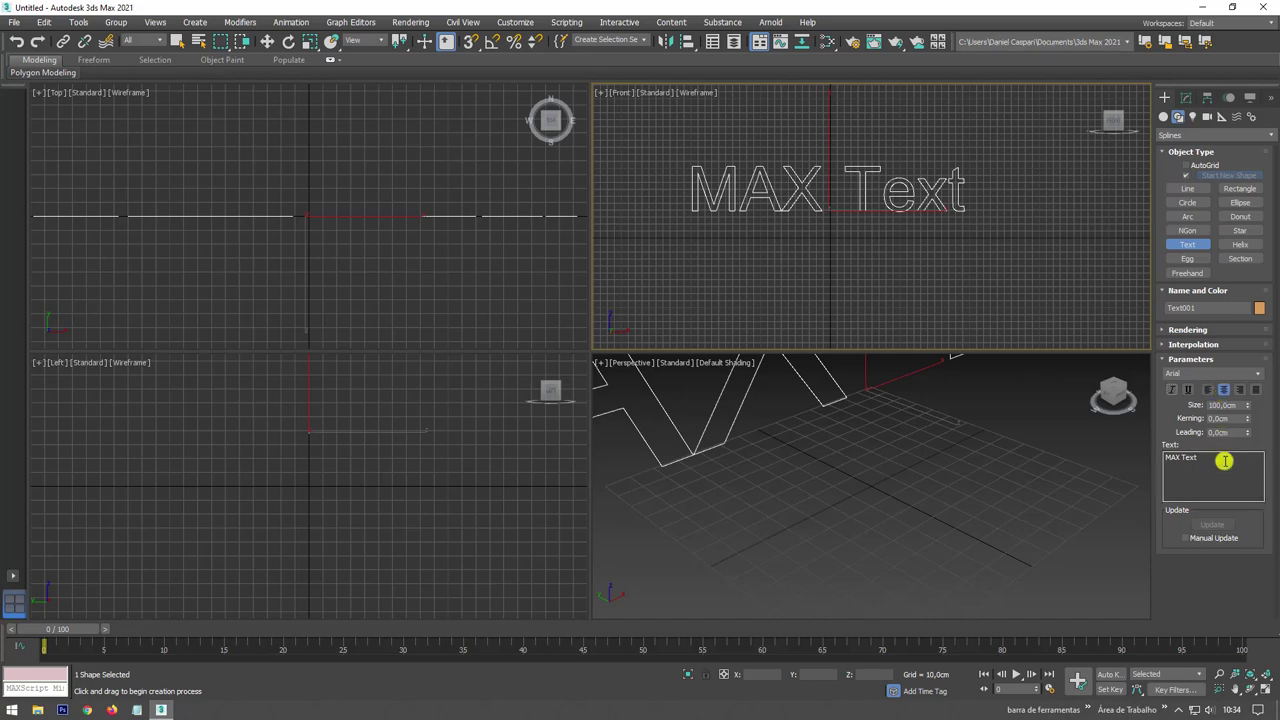
{"action": "left_click", "coordinate": [1262, 376]}
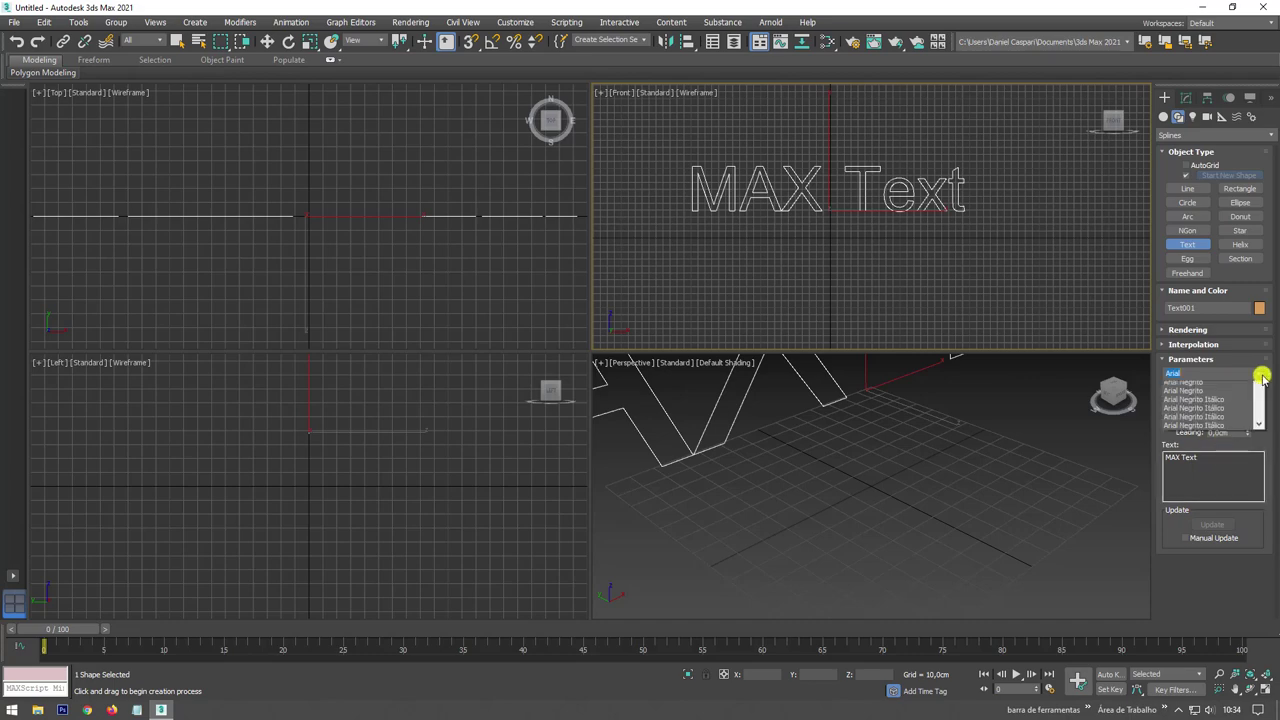
{"action": "left_click", "coordinate": [1262, 376]}
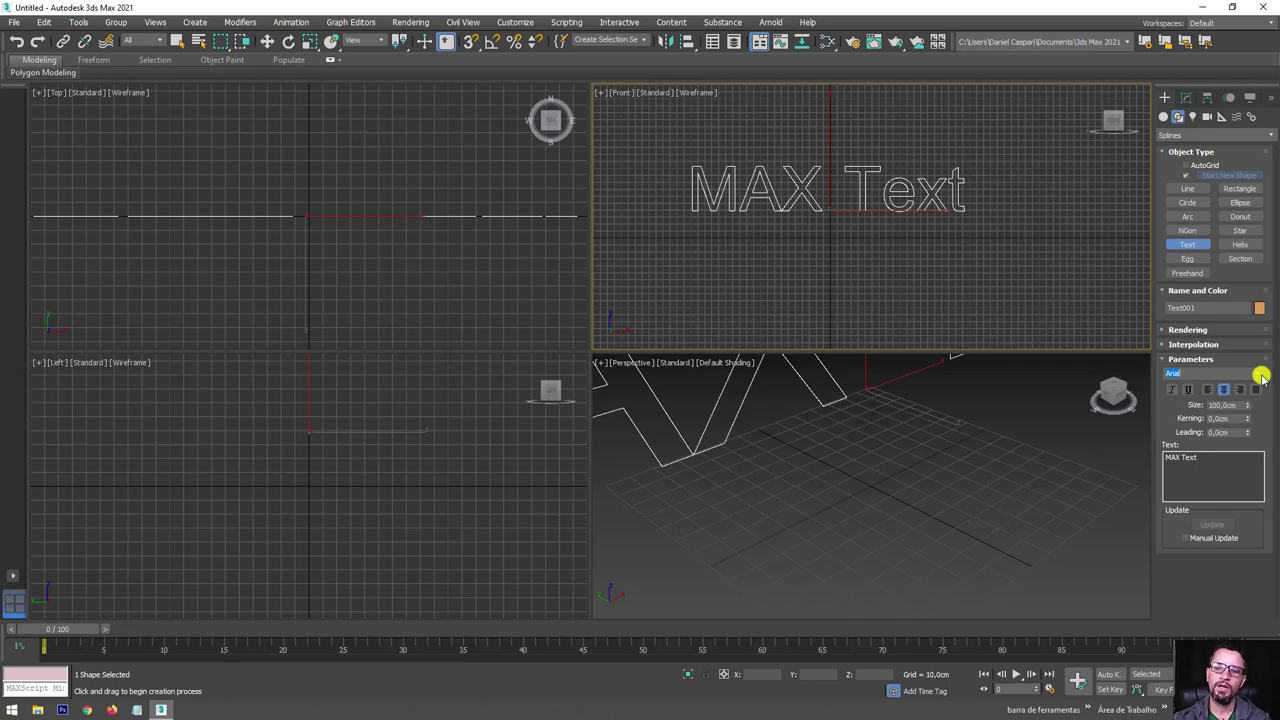
Replace the text string with 'GFX TOTAL' over 'TUTORIAIS'.
{"action": "left_click_drag", "start_coordinate": [1206, 471], "coordinate": [1163, 455]}
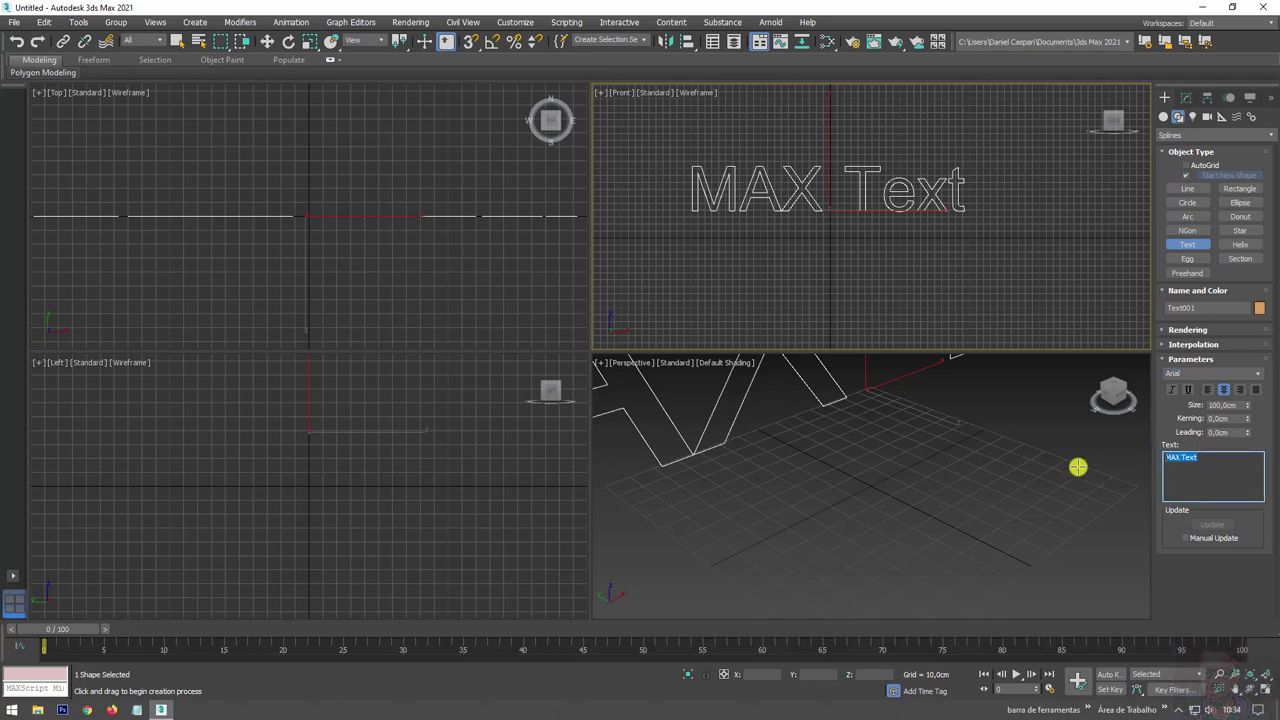
{"action": "middle_click_drag", "start_coordinate": [1077, 467], "coordinate": [991, 490], "text": "alt"}
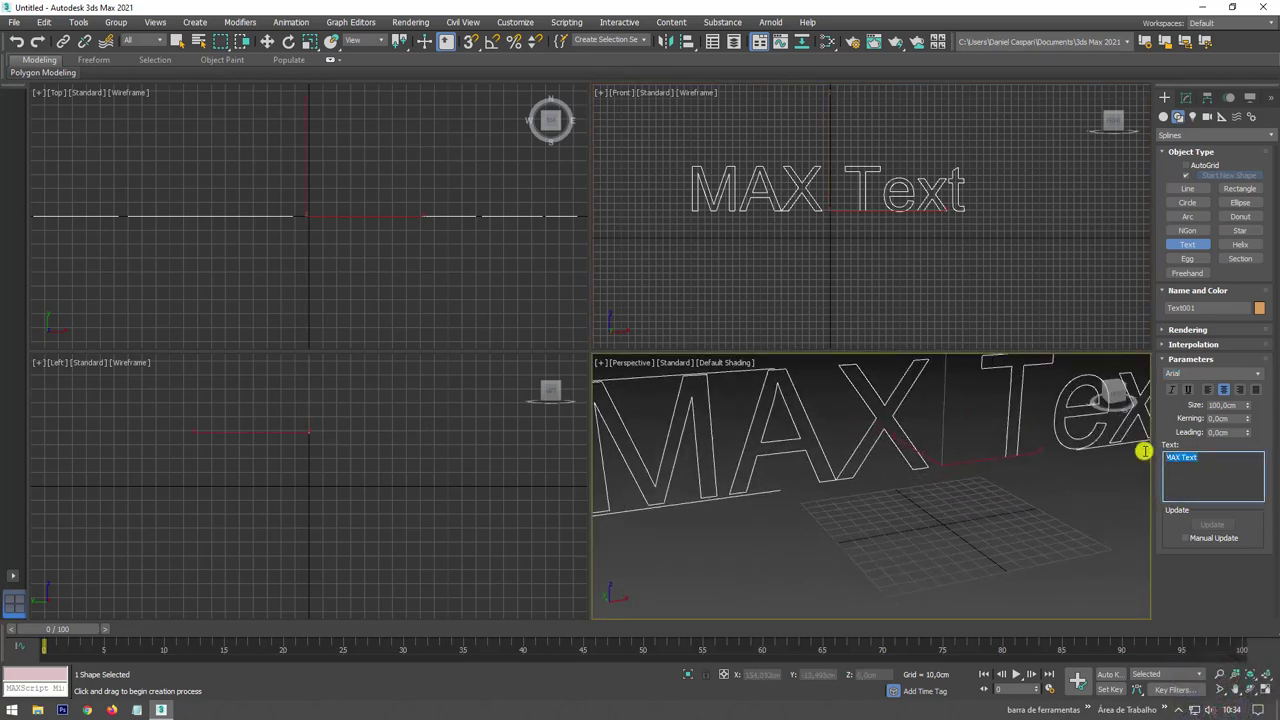
{"action": "type", "text": "GF"}
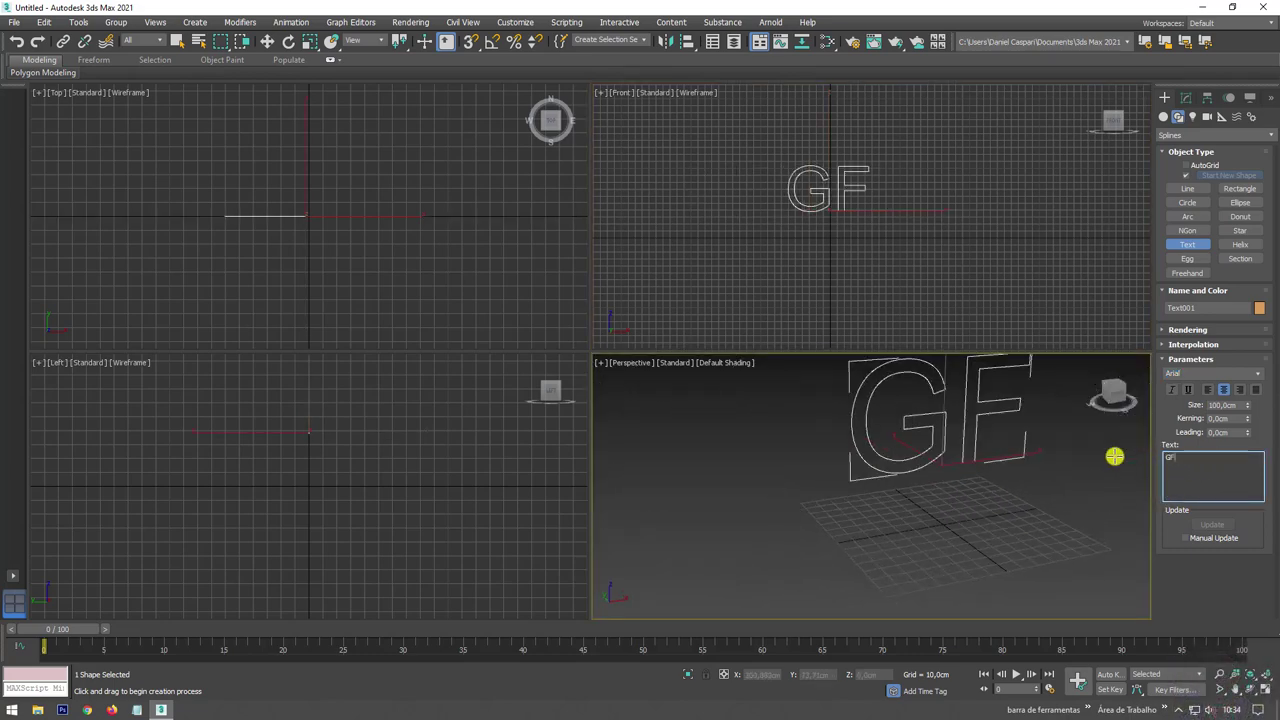
{"action": "type", "text": "X TOTAL "}
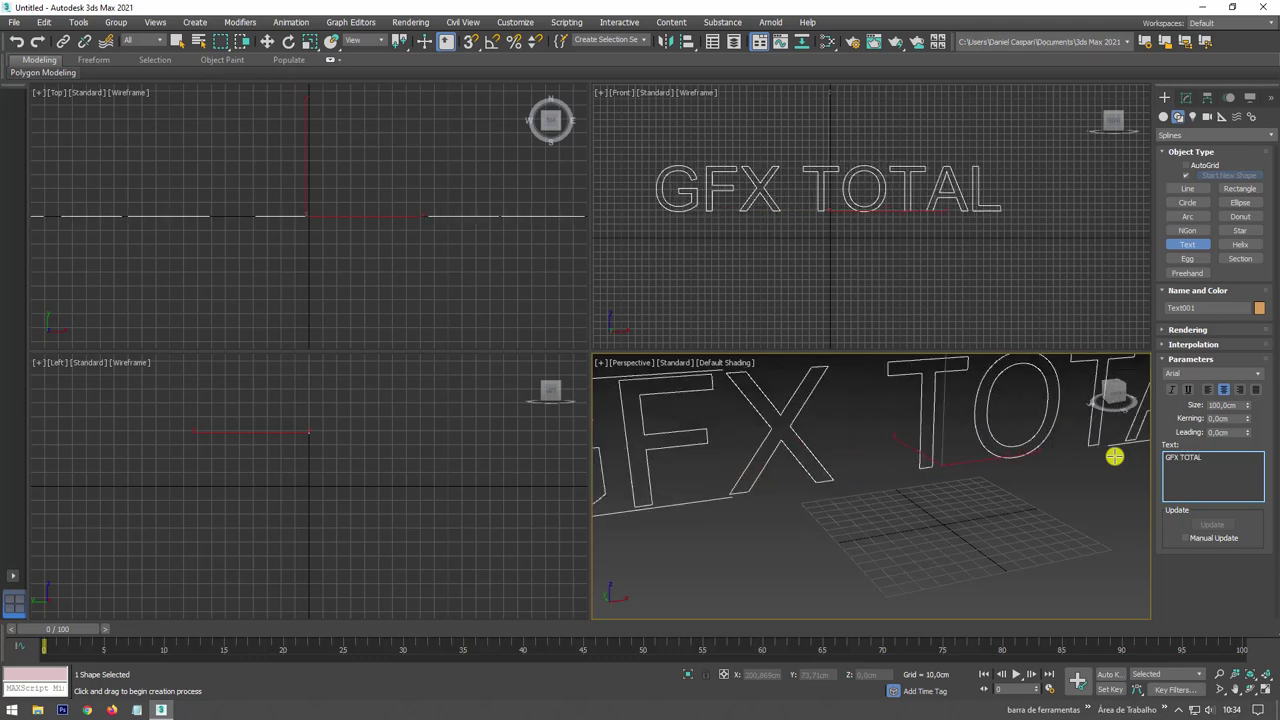
{"action": "type", "text": "TUTOR"}
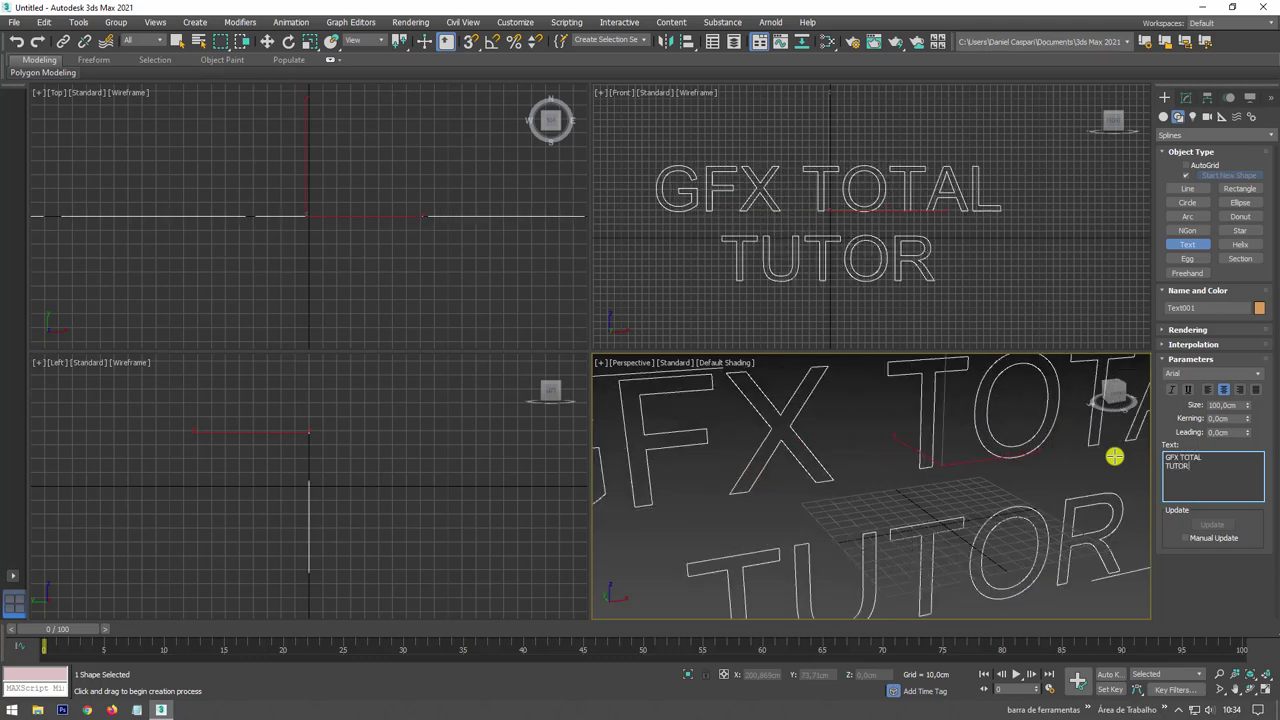
{"action": "type", "text": "IAIS"}
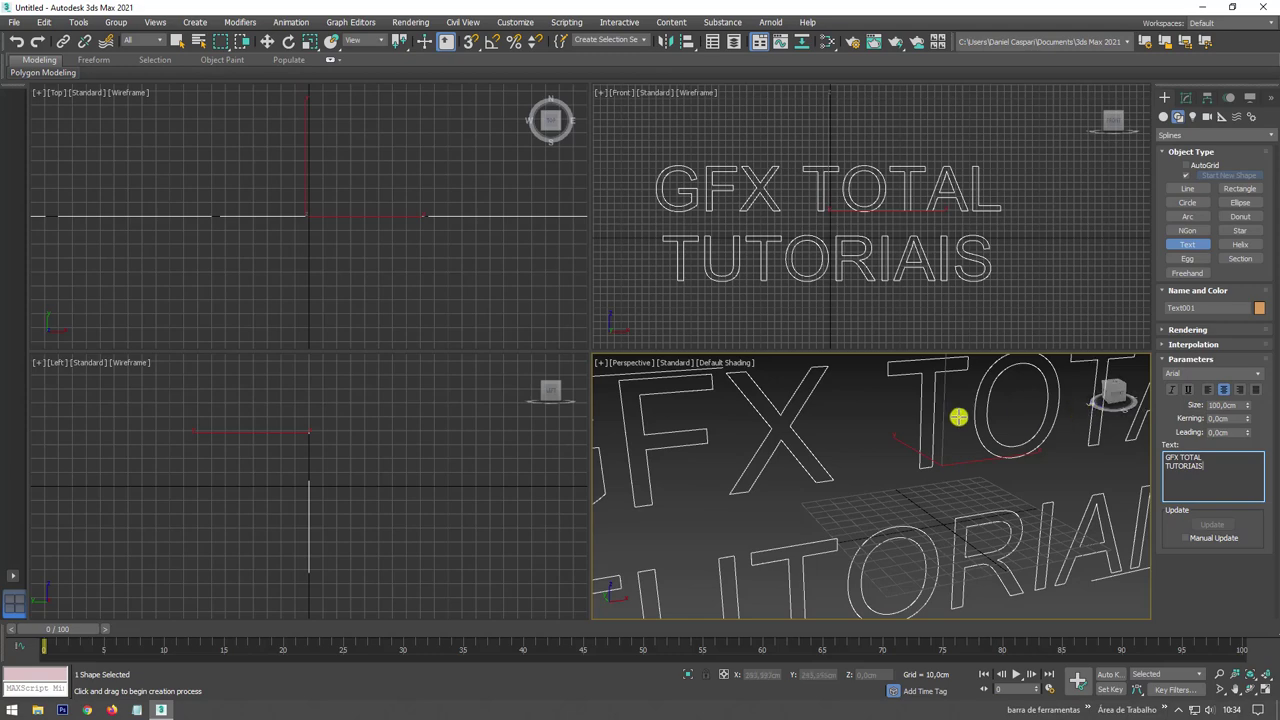
{"action": "scroll", "coordinate": [960, 417], "scroll_direction": "down", "scroll_amount": 5}
{"action": "mouse_move", "coordinate": [971, 423]}
{"action": "middle_mouse_down"}
{"action": "mouse_move", "coordinate": [920, 420]}
{"action": "mouse_move", "coordinate": [884, 471]}
{"action": "mouse_move", "coordinate": [910, 480]}
{"action": "middle_mouse_up"}
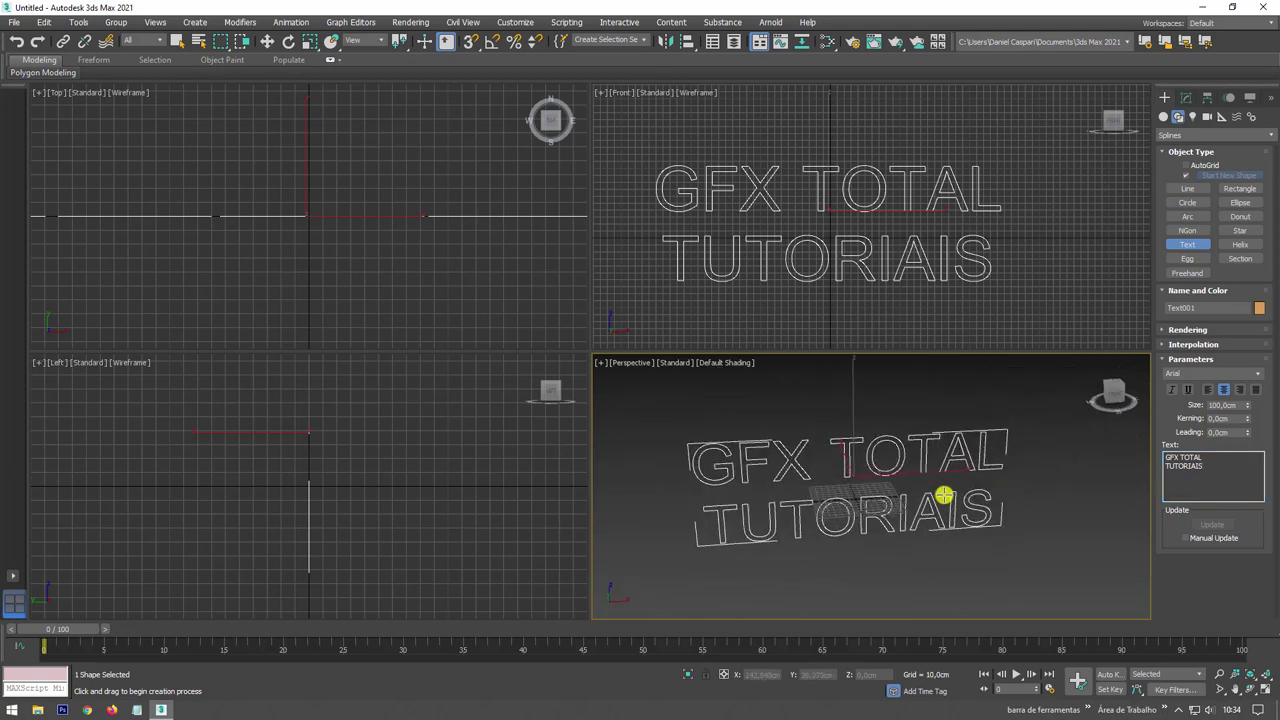
Maximize the Perspective view and raise the text to about 128 cm on Z.
{"action": "left_click", "coordinate": [1268, 697]}
{"action": "key", "text": "alt+w"}
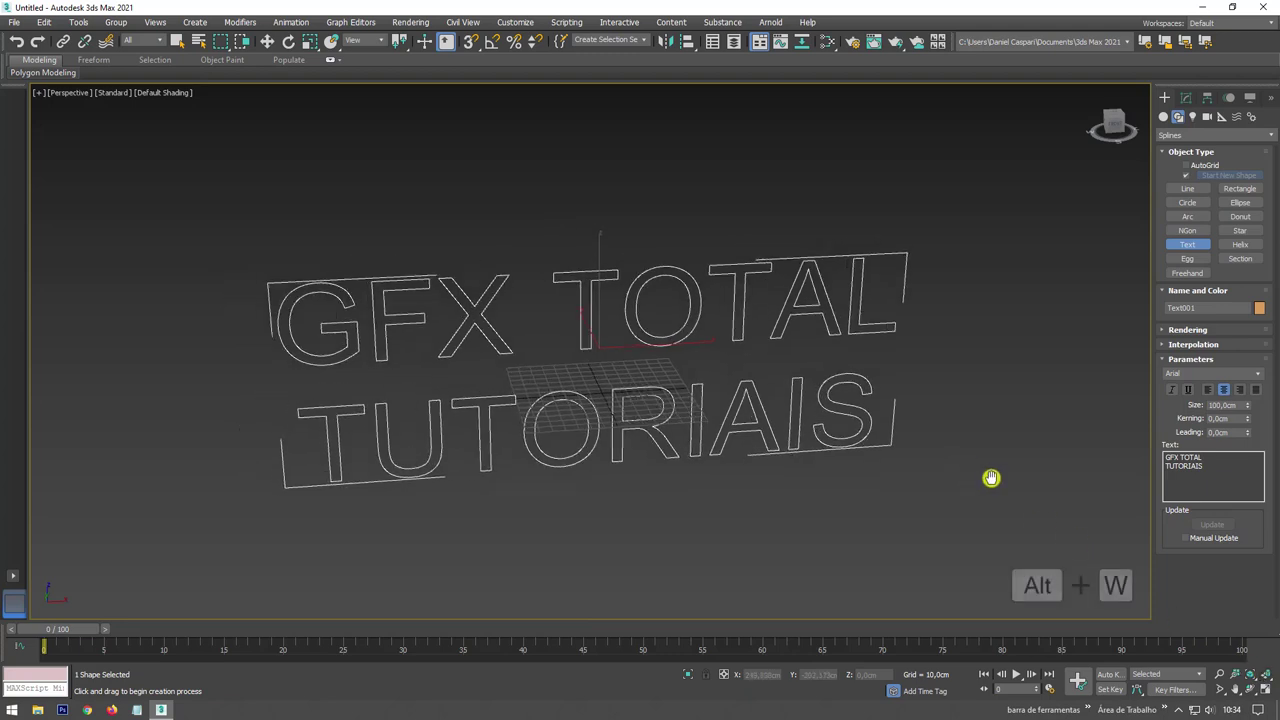
{"action": "mouse_move", "coordinate": [849, 429]}
{"action": "middle_mouse_down", "text": "alt"}
{"action": "mouse_move", "coordinate": [822, 413]}
{"action": "mouse_move", "coordinate": [863, 451]}
{"action": "middle_mouse_up", "text": "alt"}
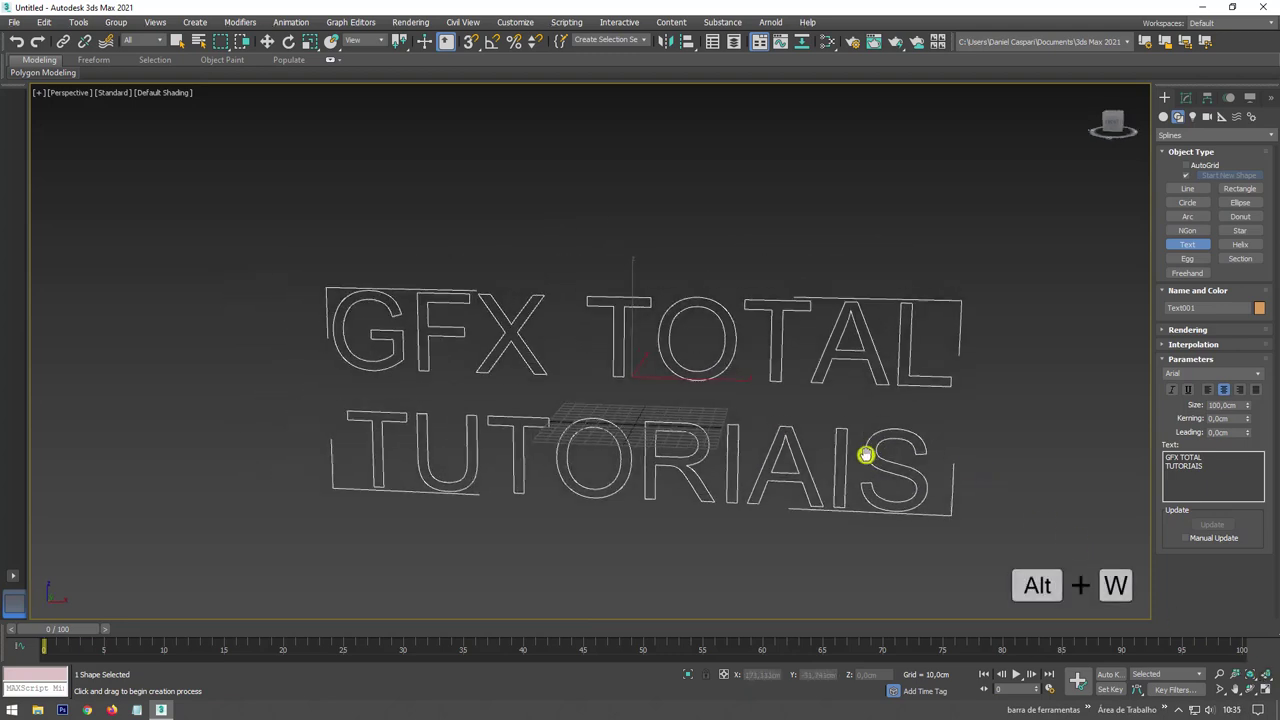
{"action": "key", "text": "w"}
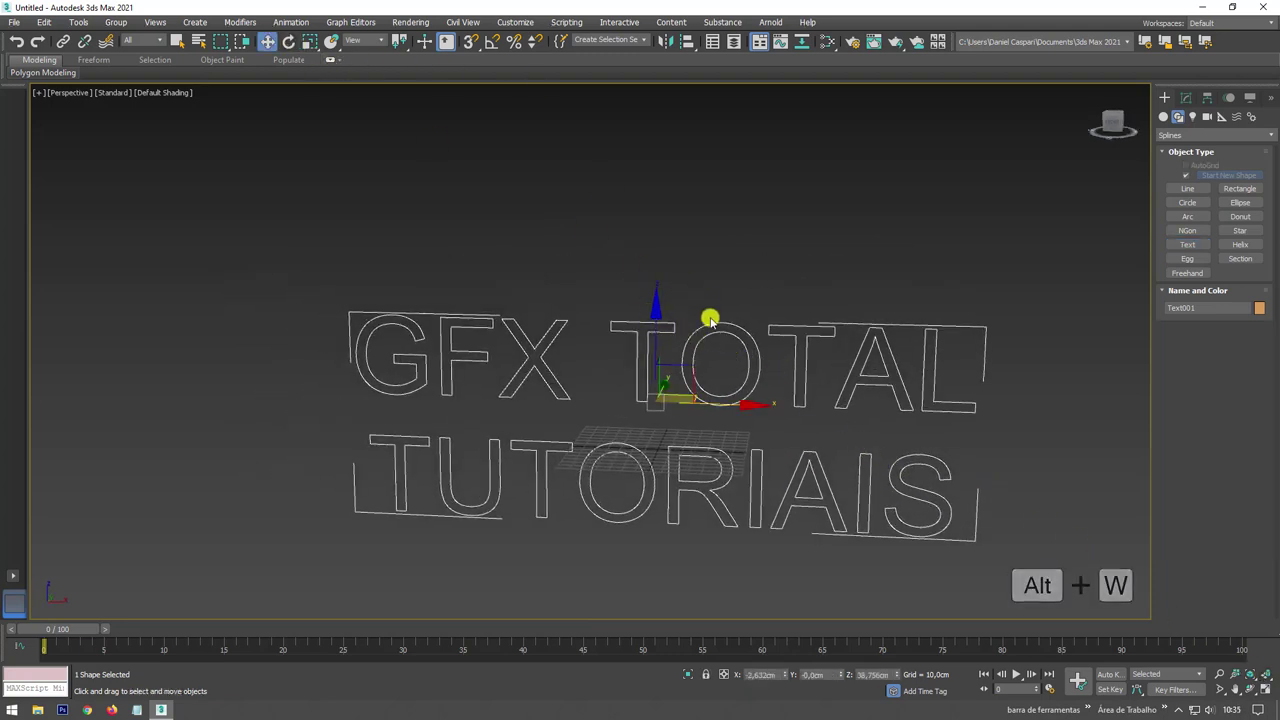
{"action": "left_click_drag", "start_coordinate": [655, 331], "coordinate": [670, 197]}
{"action": "mouse_move", "coordinate": [670, 197]}
{"action": "middle_mouse_down", "text": "alt"}
{"action": "mouse_move", "coordinate": [666, 217]}
{"action": "mouse_move", "coordinate": [738, 335]}
{"action": "middle_mouse_up", "text": "alt"}
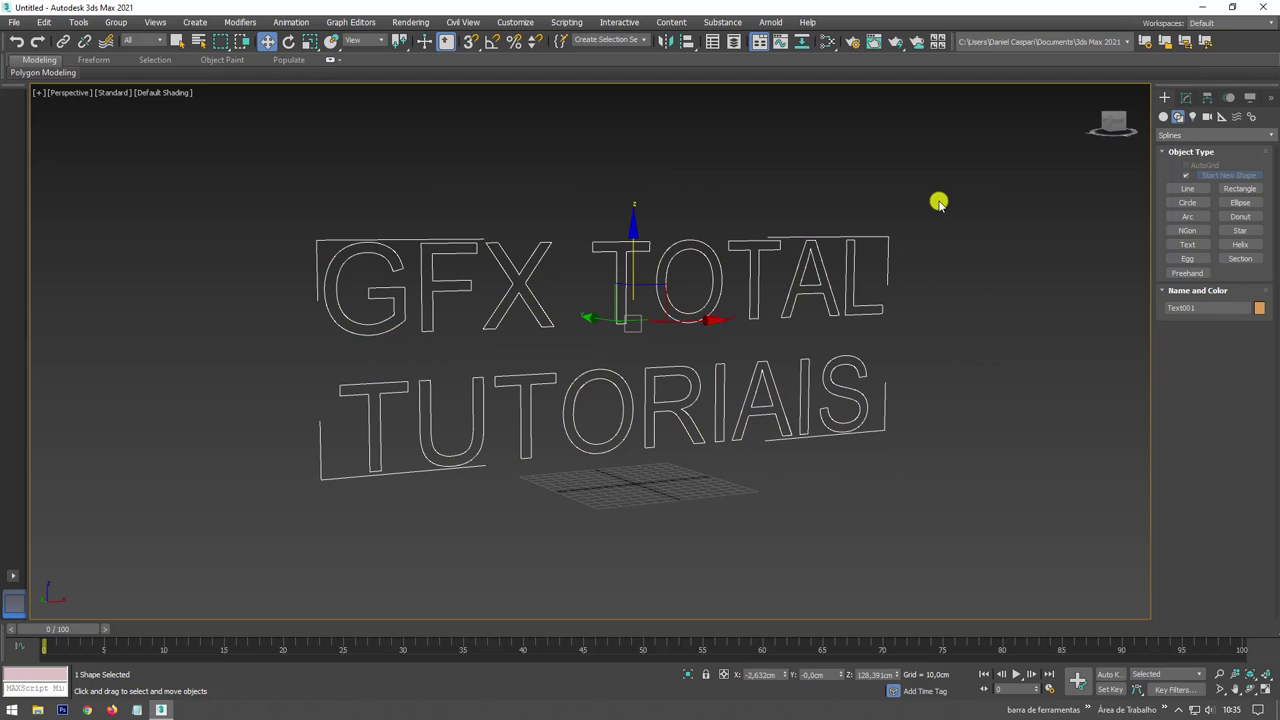
{"action": "left_click", "coordinate": [1185, 97]}
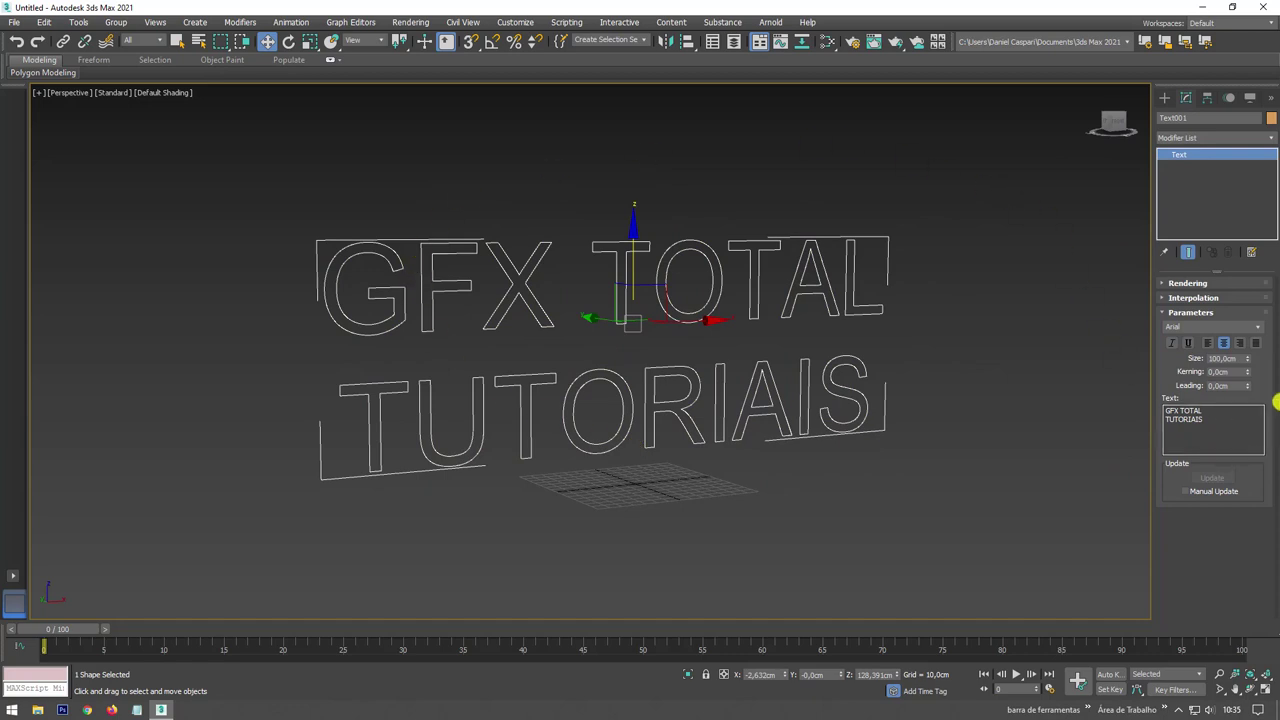
Change the text's font to Impact.
{"action": "left_click", "coordinate": [1261, 328]}
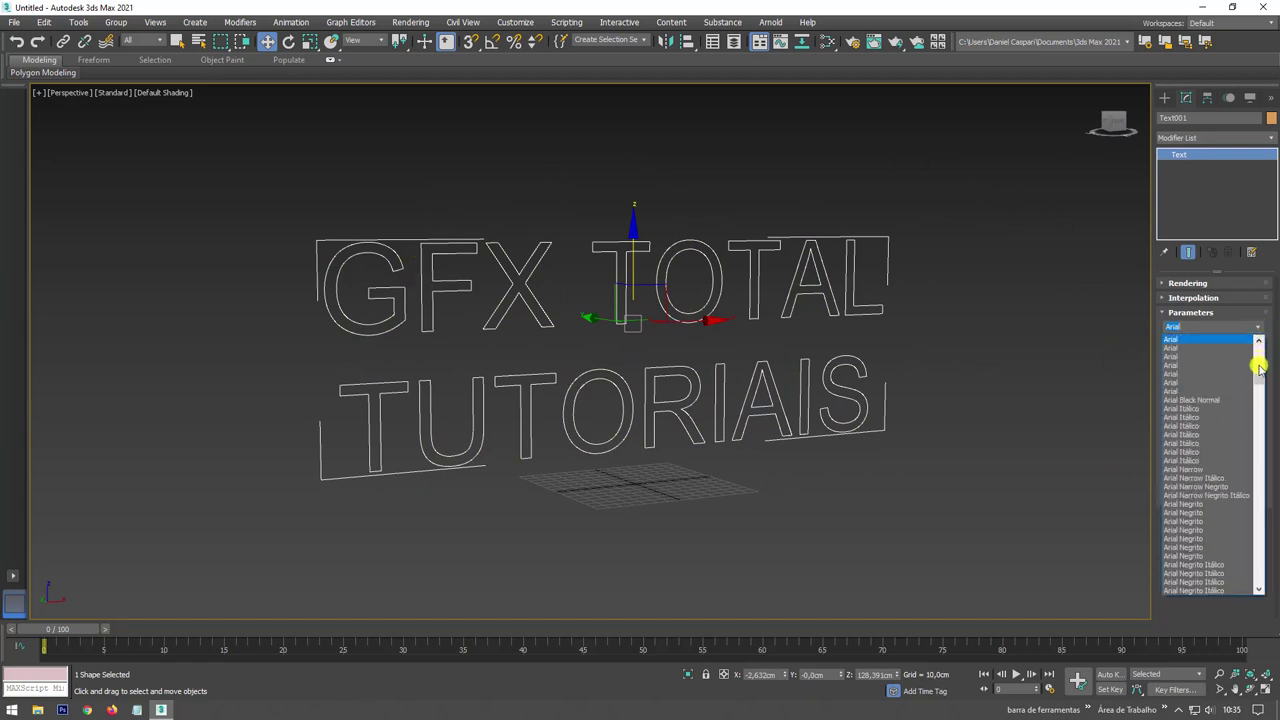
{"action": "left_click_drag", "start_coordinate": [1262, 380], "coordinate": [1265, 466]}
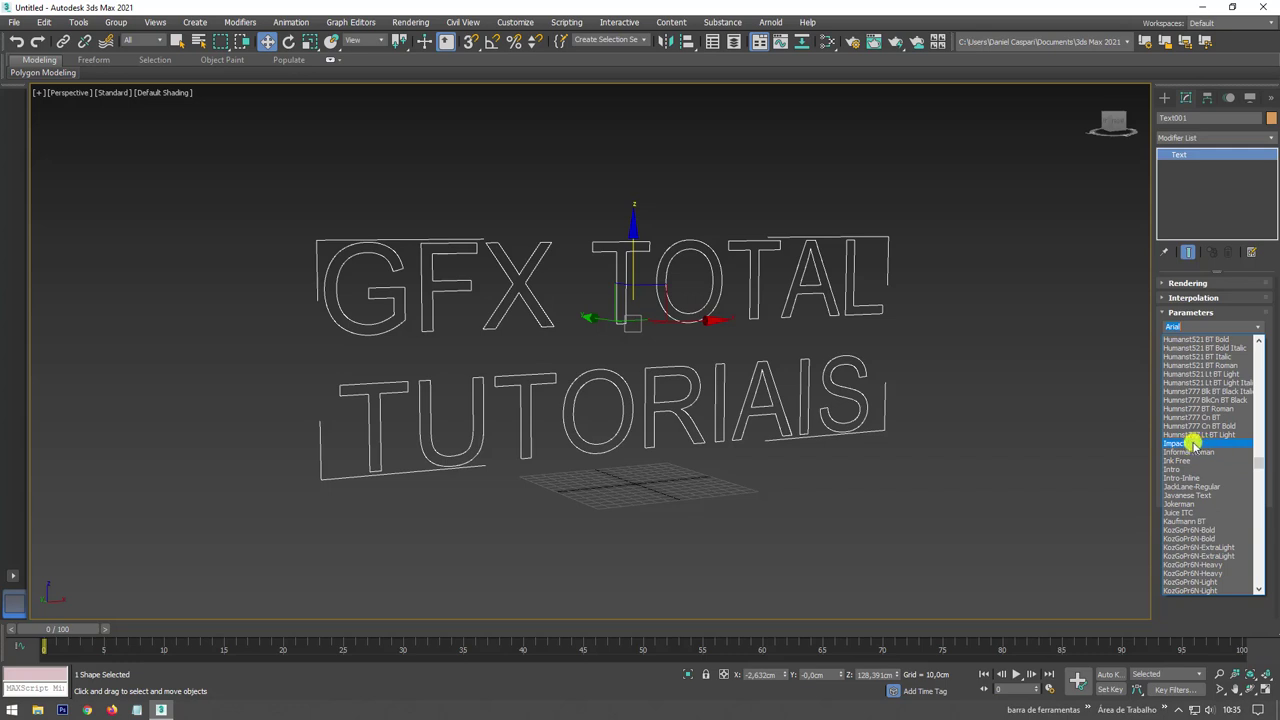
{"action": "left_click", "coordinate": [1193, 443]}
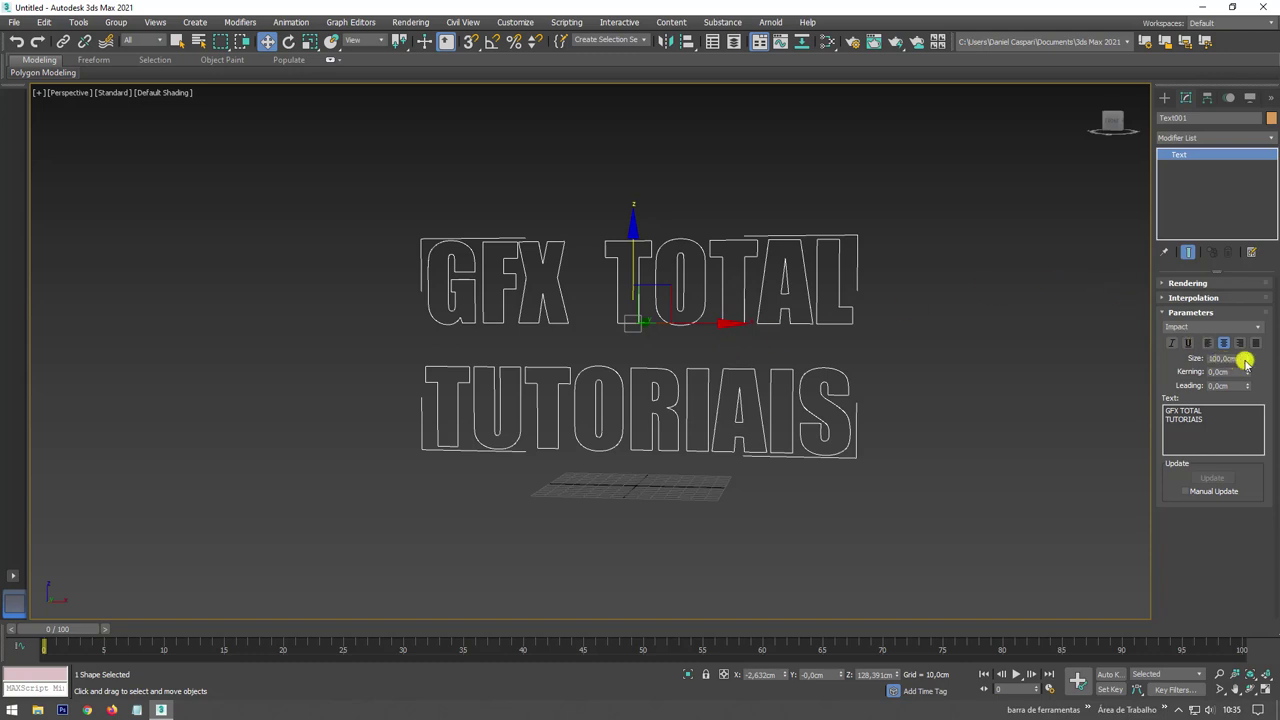
Set the text size to 39 cm, kerning to 2.07 cm and leading to -4.21 cm.
{"action": "left_click_drag", "start_coordinate": [1247, 360], "coordinate": [1224, 396]}
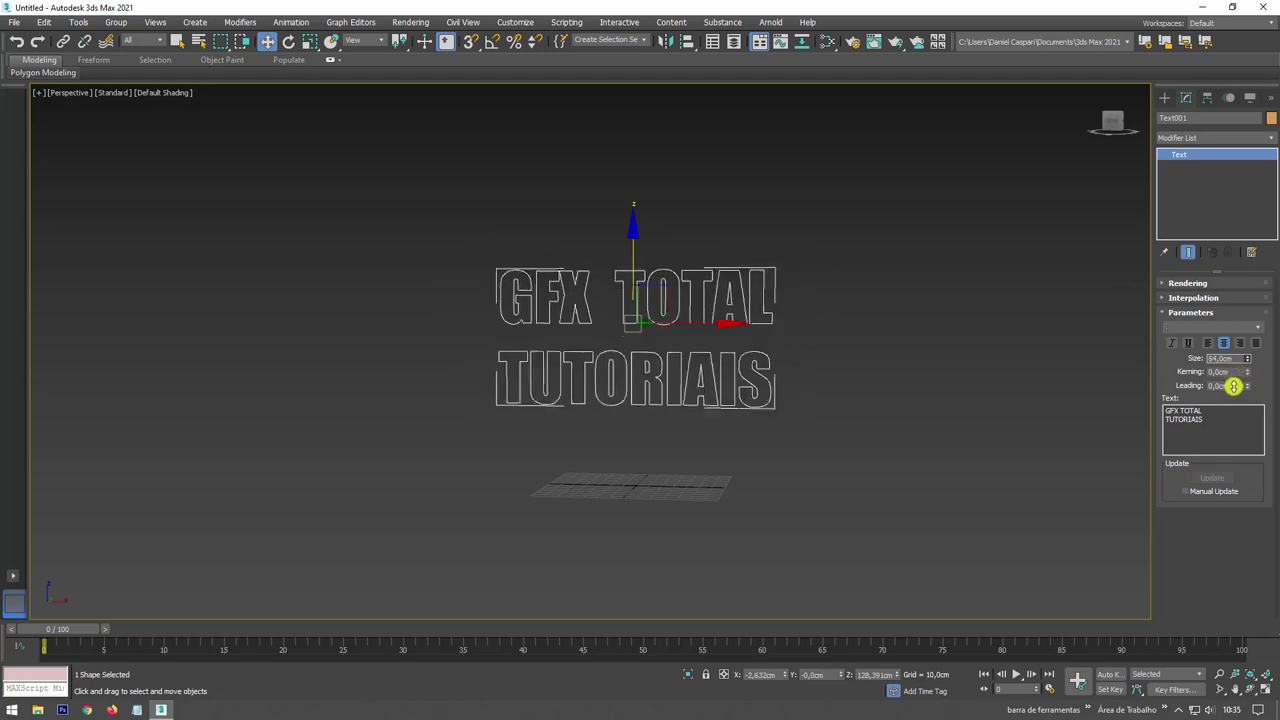
{"action": "scroll", "coordinate": [637, 403], "scroll_direction": "up", "scroll_amount": 2}
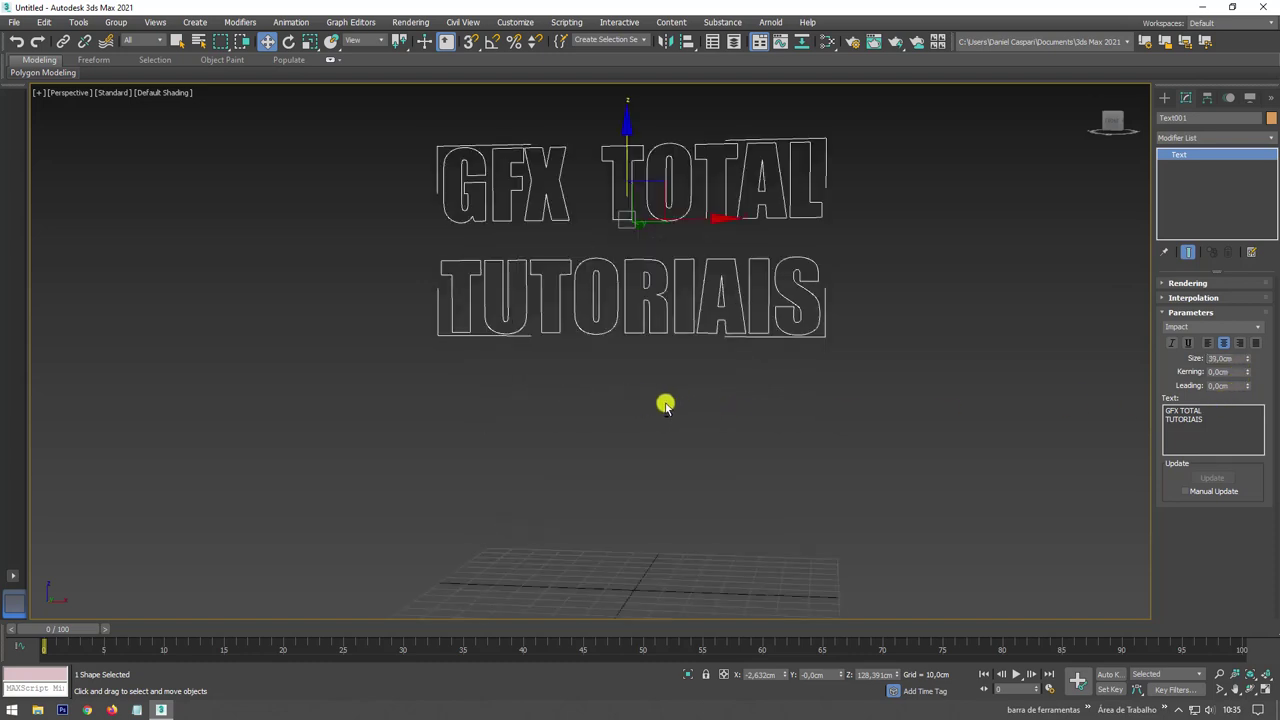
{"action": "scroll", "coordinate": [666, 403], "scroll_direction": "up", "scroll_amount": 2}
{"action": "mouse_move", "coordinate": [1247, 373]}
{"action": "left_mouse_down"}
{"action": "mouse_move", "coordinate": [131, 223]}
{"action": "mouse_move", "coordinate": [1276, 420]}
{"action": "left_mouse_up"}
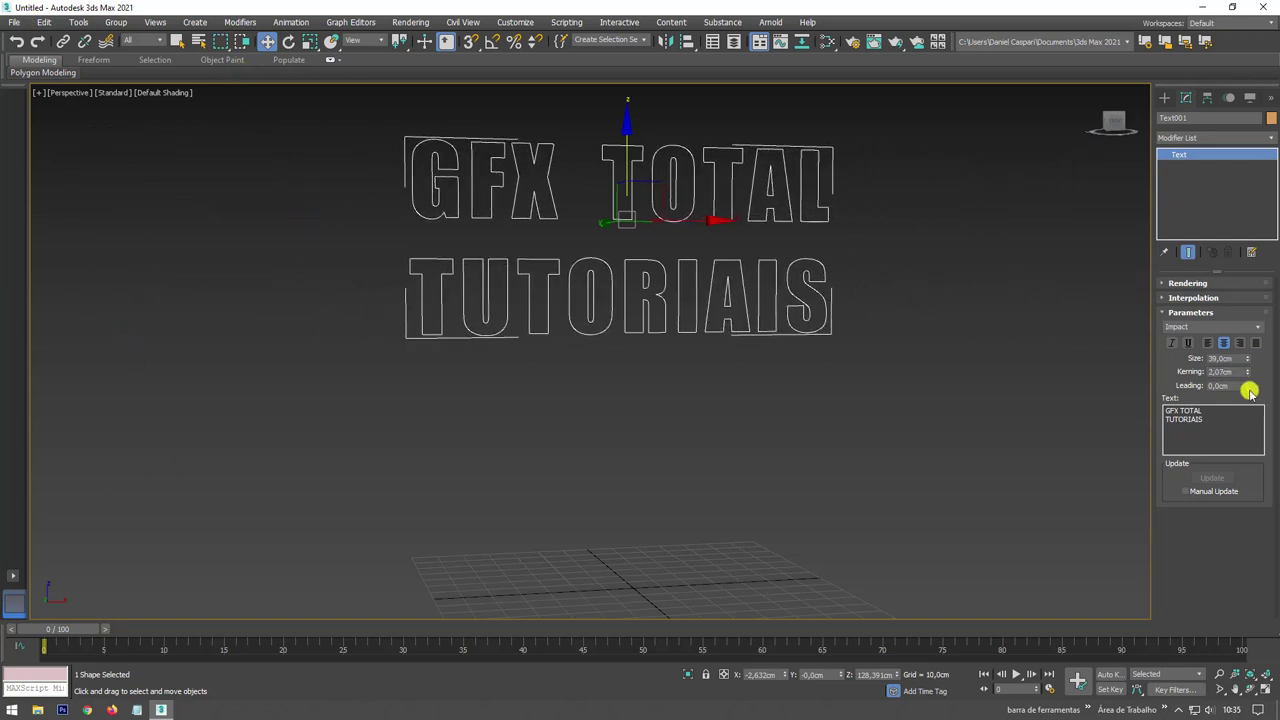
{"action": "mouse_move", "coordinate": [1244, 387]}
{"action": "left_mouse_down"}
{"action": "mouse_move", "coordinate": [290, 260]}
{"action": "mouse_move", "coordinate": [486, 646]}
{"action": "left_mouse_up"}
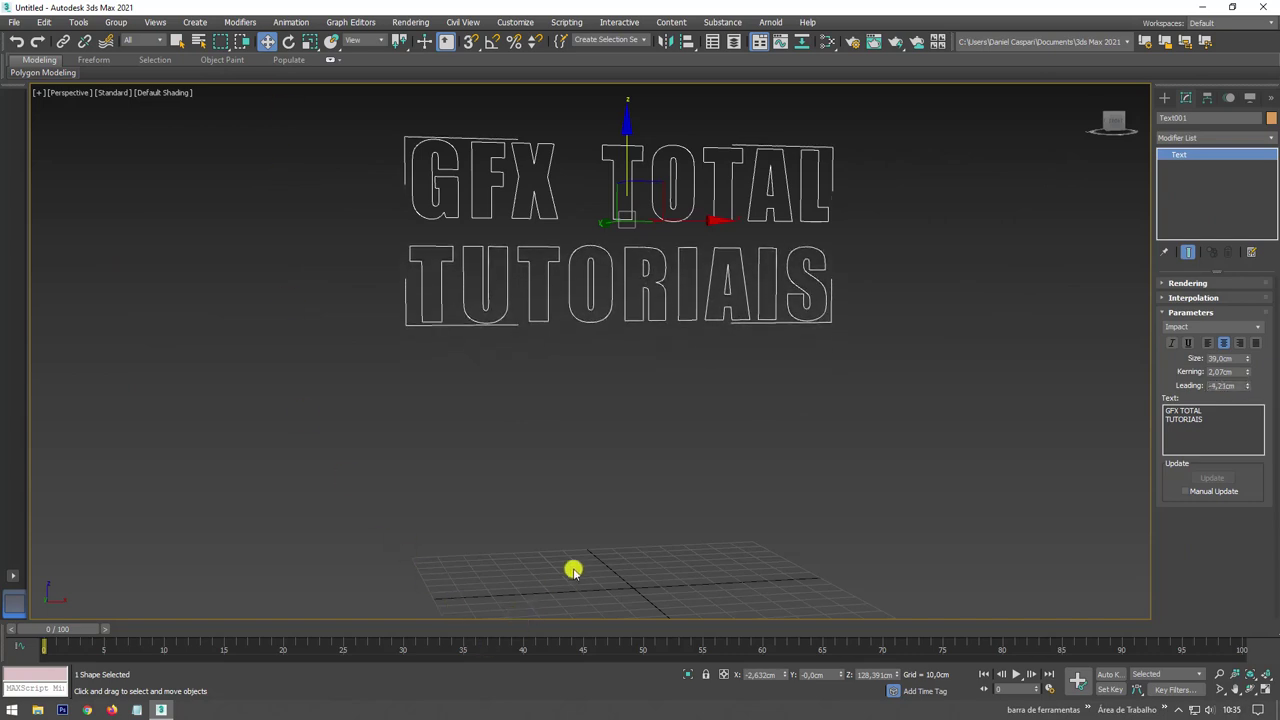
{"action": "middle_click_drag", "start_coordinate": [868, 449], "coordinate": [874, 469]}
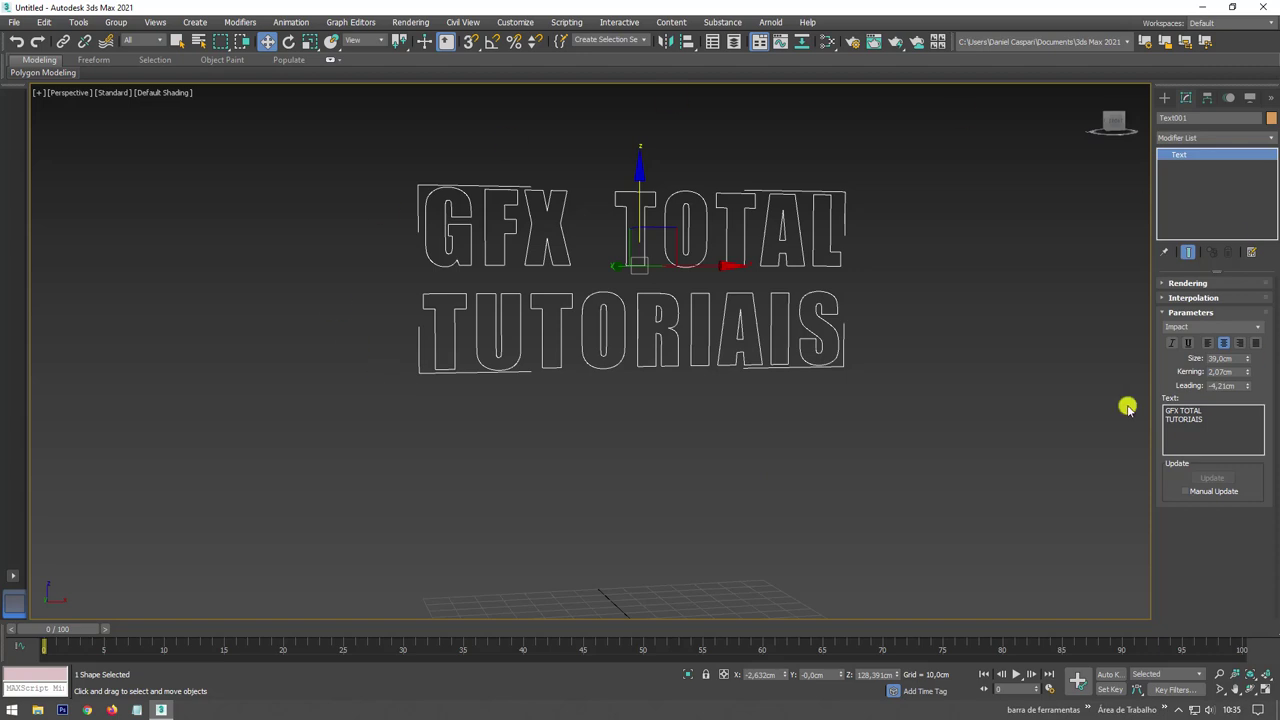
{"action": "middle_click_drag", "start_coordinate": [972, 423], "coordinate": [931, 465]}
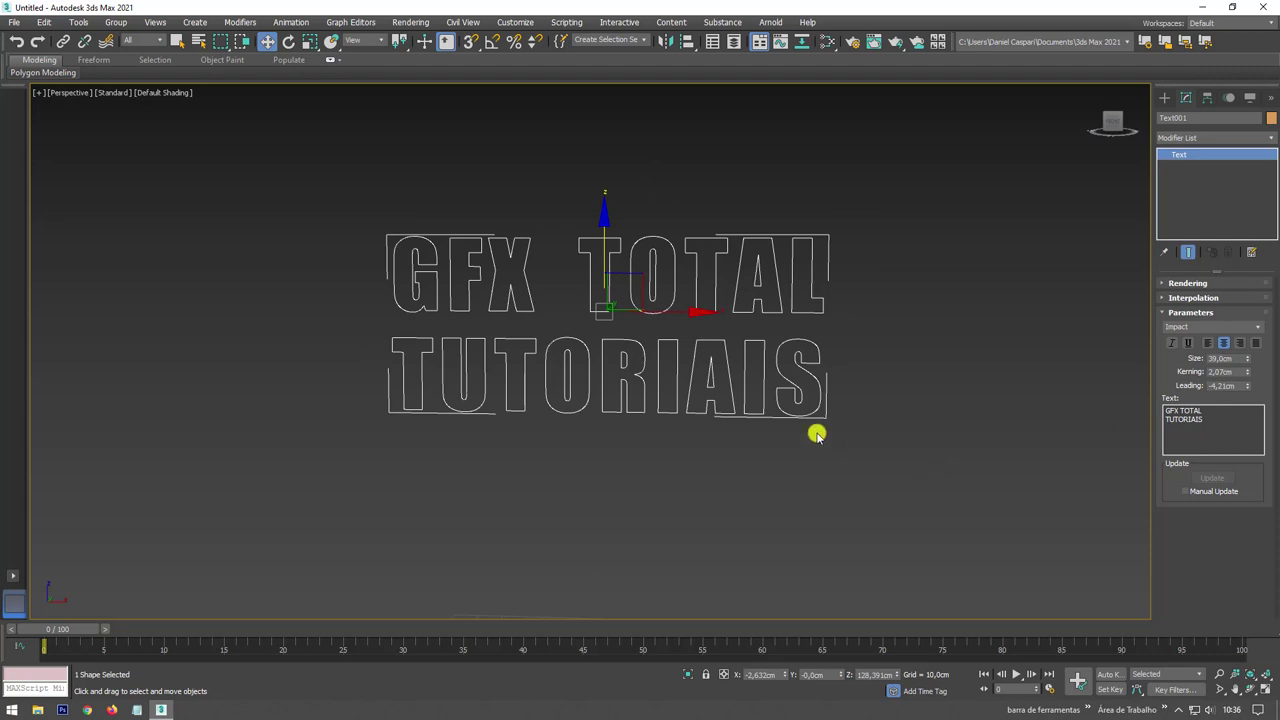
{"action": "middle_click_drag", "start_coordinate": [814, 431], "coordinate": [792, 422], "text": "alt"}
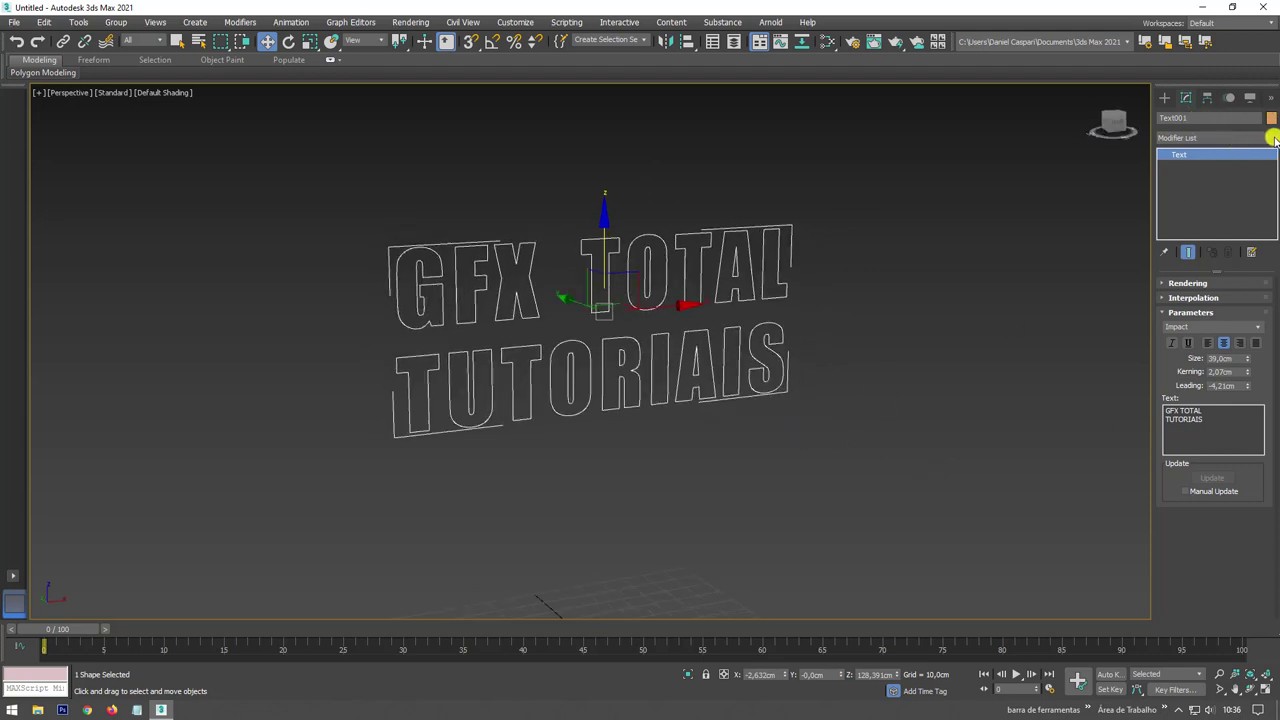
Add an Extrude modifier with a 92.5 cm amount to the text.
{"action": "left_click", "coordinate": [1274, 138]}
{"action": "left_click_drag", "start_coordinate": [1274, 168], "coordinate": [1274, 275]}
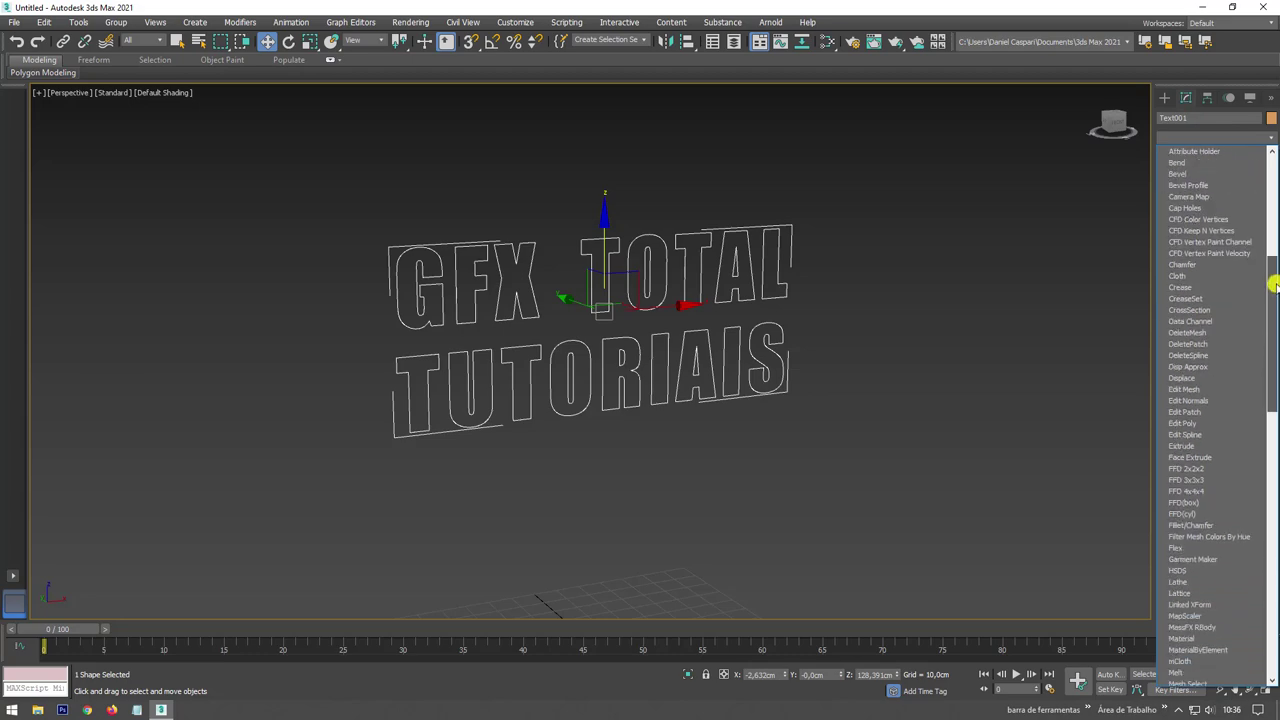
{"action": "left_click", "coordinate": [1202, 445]}
{"action": "mouse_move", "coordinate": [674, 420]}
{"action": "middle_mouse_down", "text": "alt"}
{"action": "mouse_move", "coordinate": [571, 403]}
{"action": "mouse_move", "coordinate": [811, 403]}
{"action": "mouse_move", "coordinate": [837, 449]}
{"action": "mouse_move", "coordinate": [769, 466]}
{"action": "mouse_move", "coordinate": [690, 448]}
{"action": "mouse_move", "coordinate": [677, 406]}
{"action": "mouse_move", "coordinate": [760, 440]}
{"action": "mouse_move", "coordinate": [755, 487]}
{"action": "mouse_move", "coordinate": [791, 460]}
{"action": "middle_mouse_up", "text": "alt"}
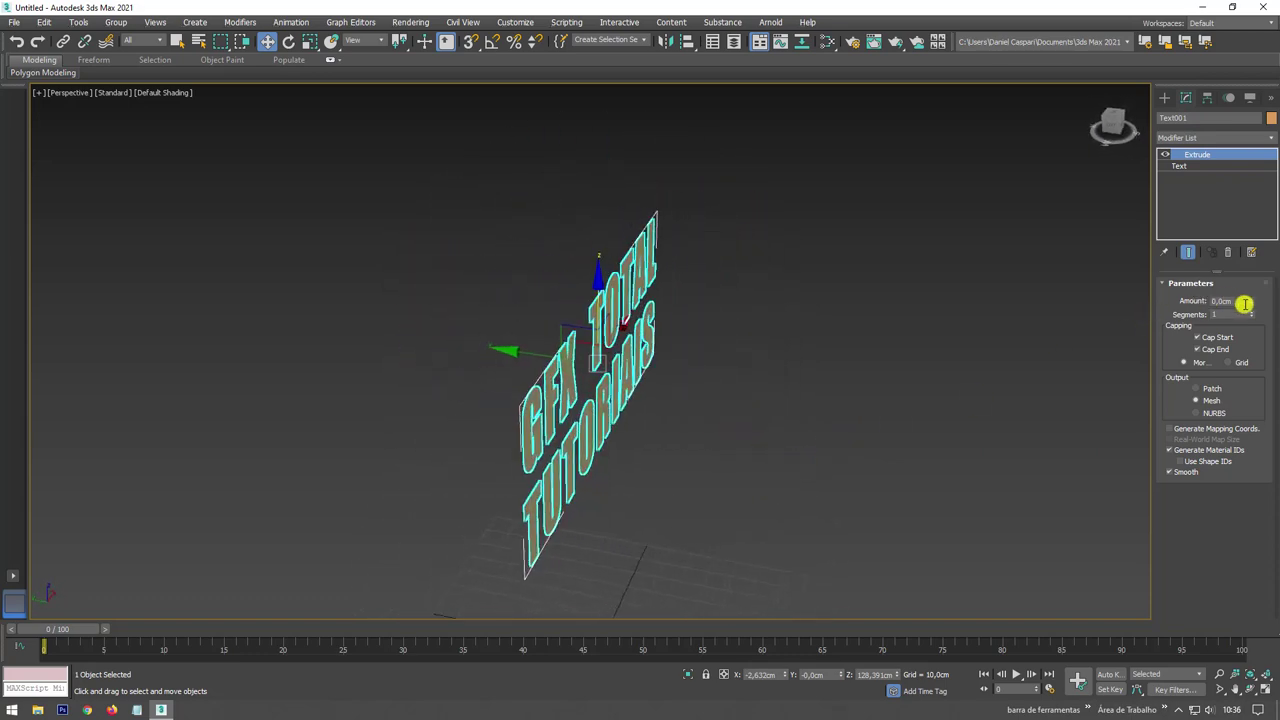
{"action": "left_click_drag", "start_coordinate": [1253, 300], "coordinate": [1218, 187]}
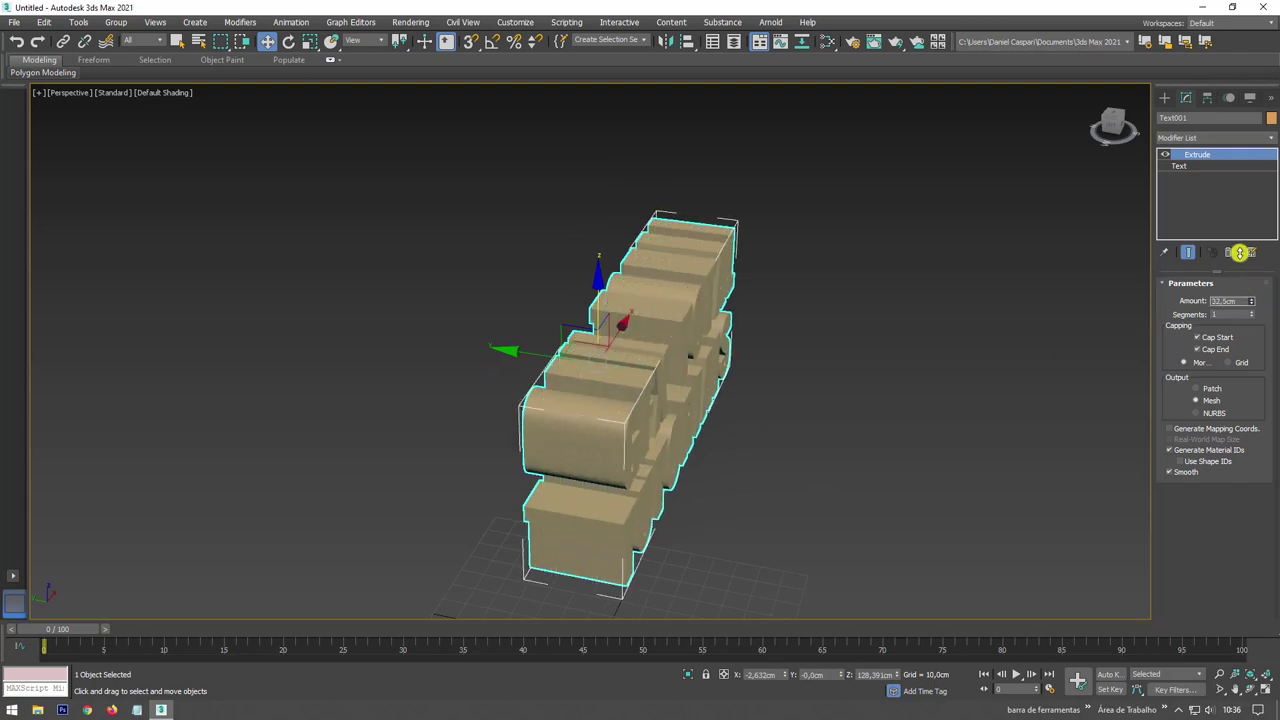
{"action": "mouse_move", "coordinate": [1006, 375]}
{"action": "middle_mouse_down", "text": "alt"}
{"action": "mouse_move", "coordinate": [929, 323]}
{"action": "mouse_move", "coordinate": [857, 314]}
{"action": "mouse_move", "coordinate": [787, 277]}
{"action": "mouse_move", "coordinate": [795, 261]}
{"action": "middle_mouse_up", "text": "alt"}
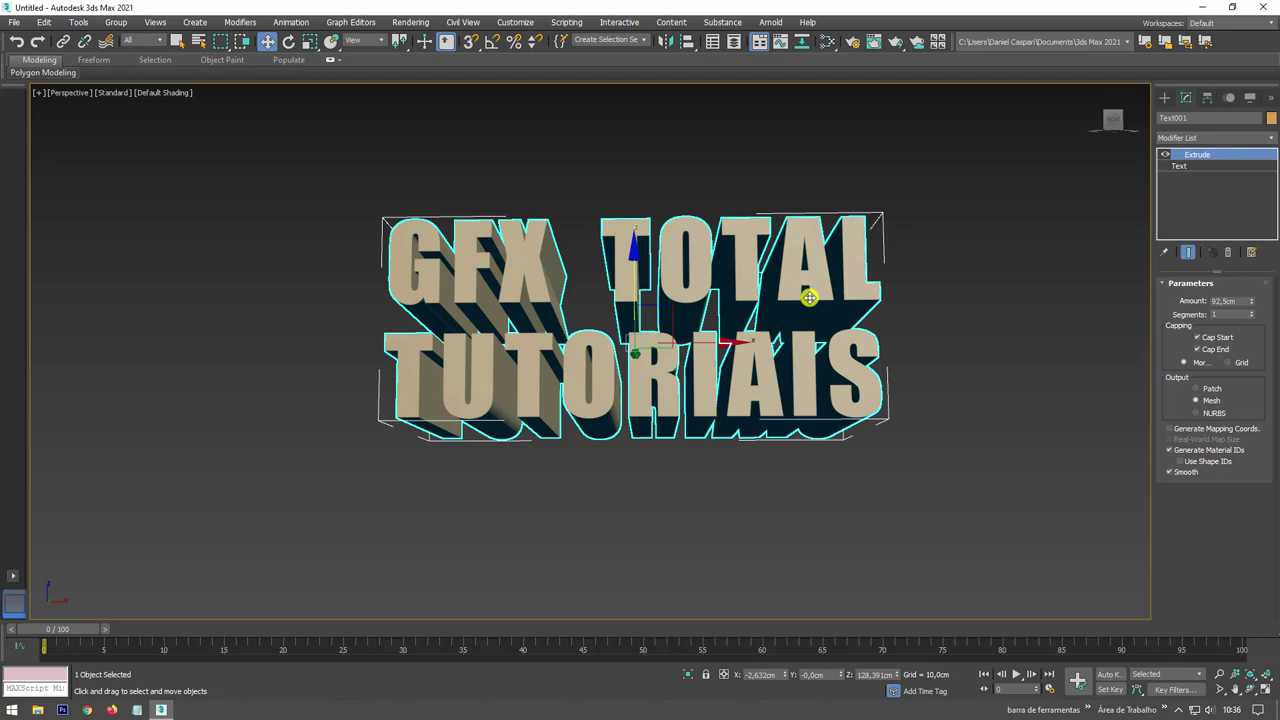
{"action": "mouse_move", "coordinate": [809, 297]}
{"action": "middle_mouse_down", "text": "alt"}
{"action": "mouse_move", "coordinate": [651, 337]}
{"action": "mouse_move", "coordinate": [689, 369]}
{"action": "middle_mouse_up", "text": "alt"}
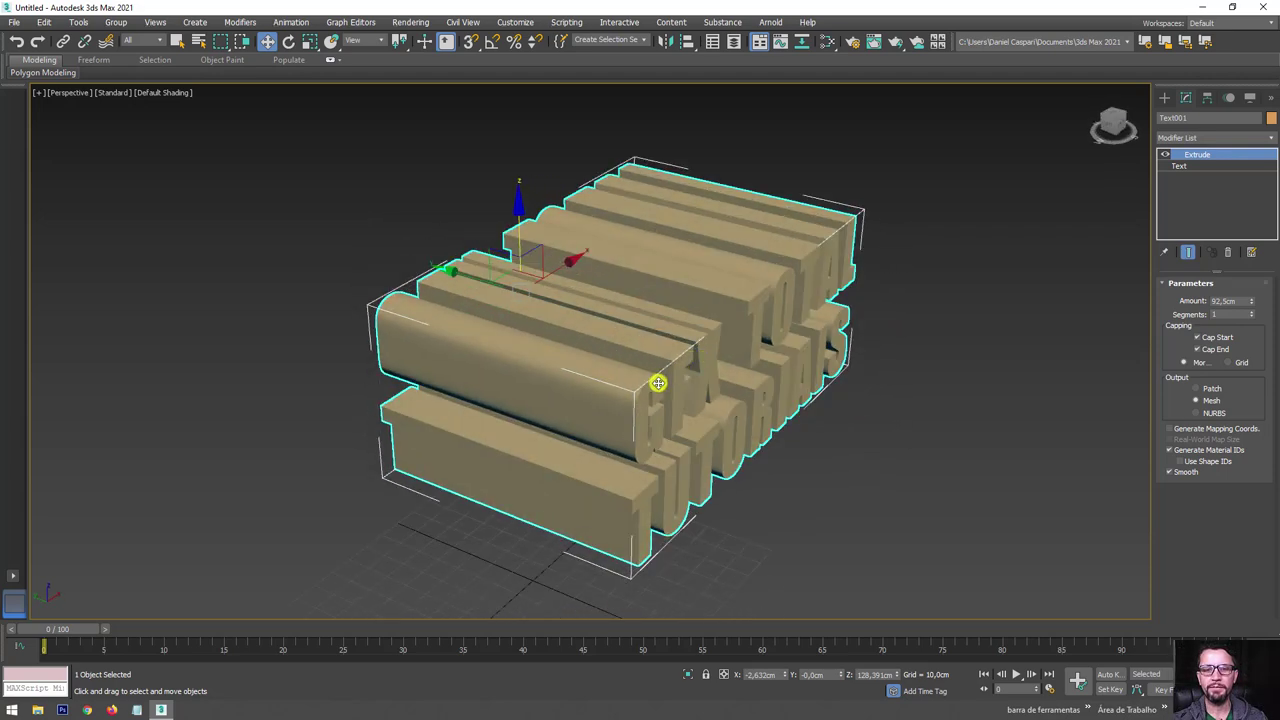
{"action": "scroll", "coordinate": [657, 380], "scroll_direction": "up", "scroll_amount": 4}
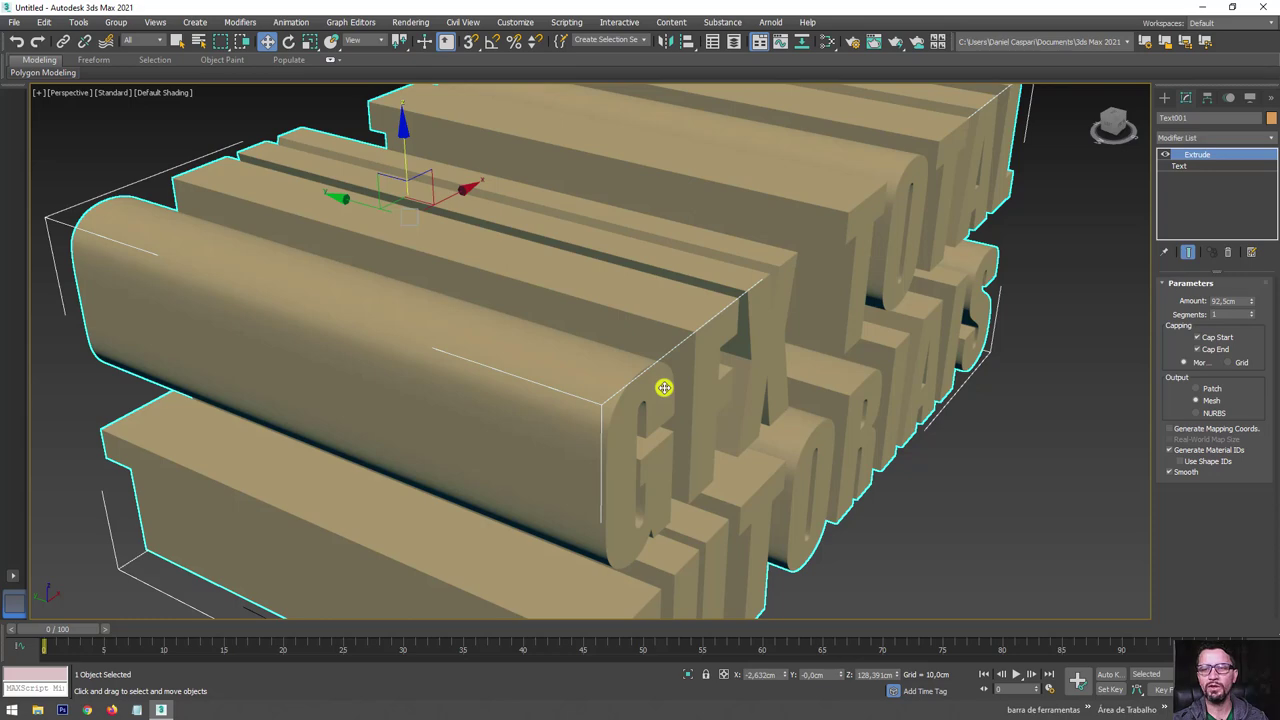
{"action": "scroll", "coordinate": [650, 395], "scroll_direction": "down", "scroll_amount": 10}
{"action": "middle_click_drag", "start_coordinate": [752, 416], "coordinate": [933, 304], "text": "alt"}
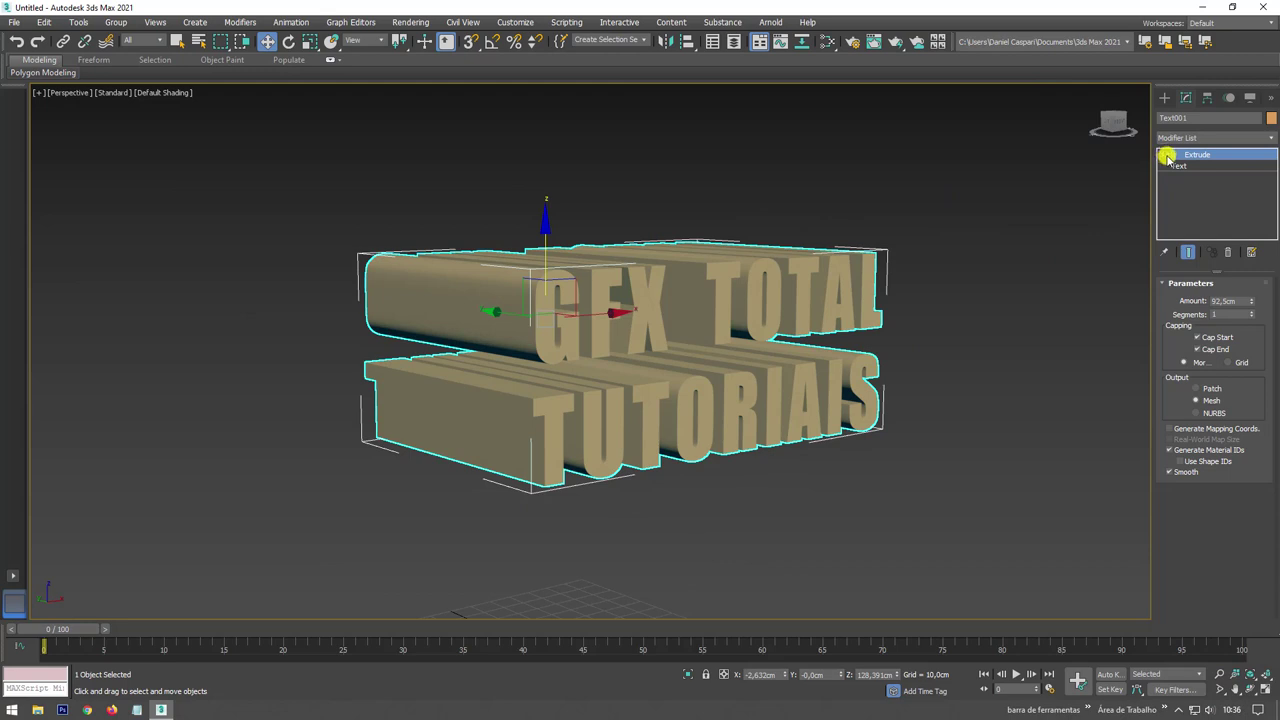
Switch off the Extrude modifier so the letters show as flat outlines.
{"action": "left_click", "coordinate": [1164, 155]}
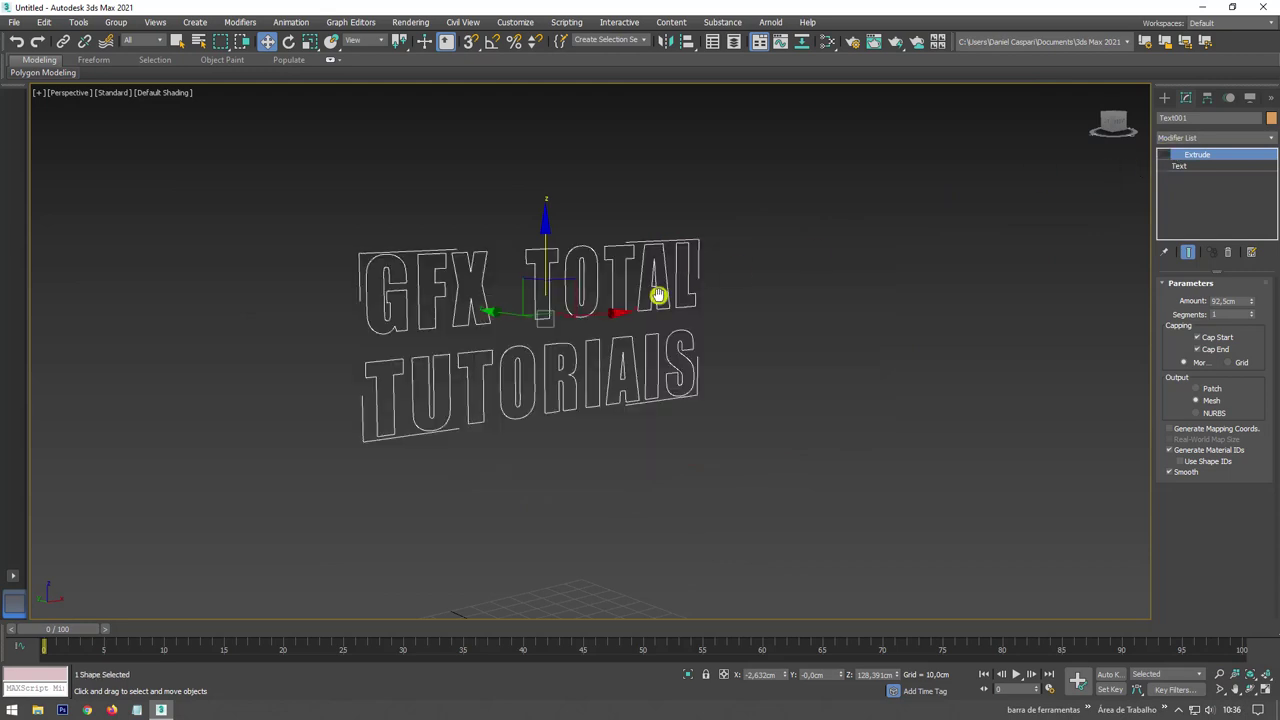
{"action": "mouse_move", "coordinate": [654, 294]}
{"action": "middle_mouse_down", "text": "alt"}
{"action": "mouse_move", "coordinate": [779, 296]}
{"action": "mouse_move", "coordinate": [781, 333]}
{"action": "middle_mouse_up", "text": "alt"}
{"action": "left_click", "coordinate": [1268, 137]}
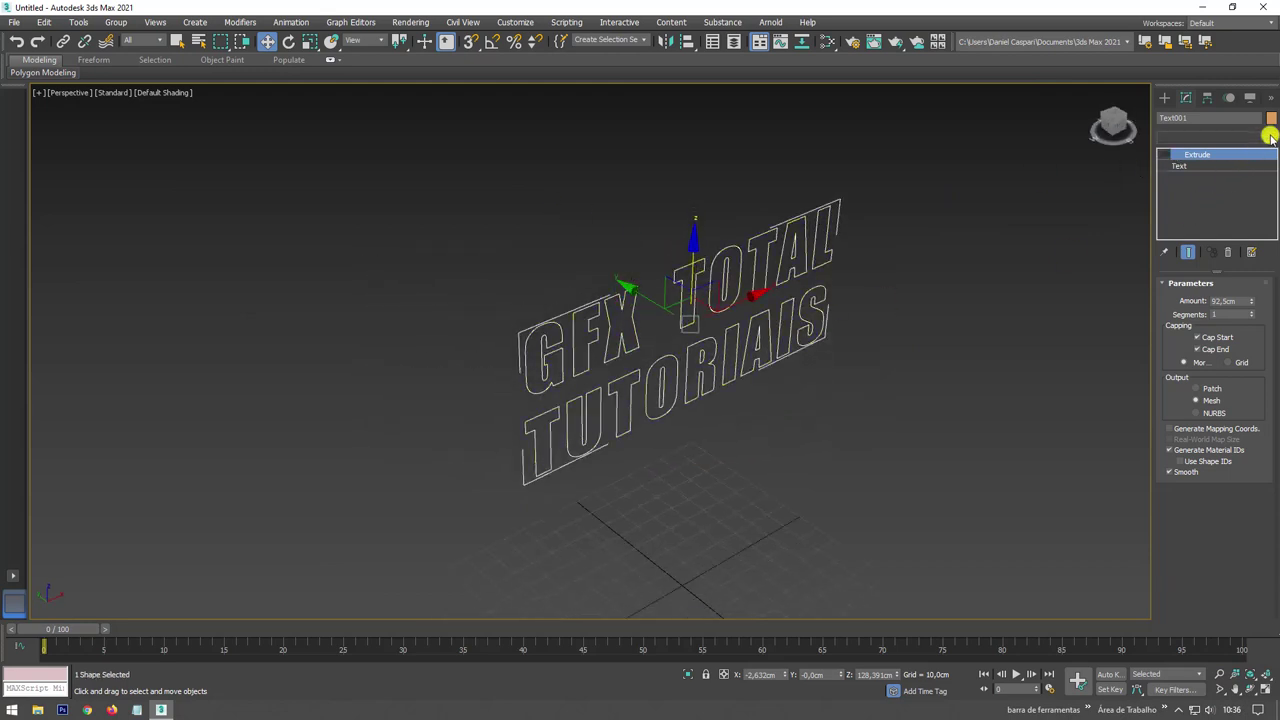
{"action": "left_click_drag", "start_coordinate": [1268, 177], "coordinate": [1270, 253]}
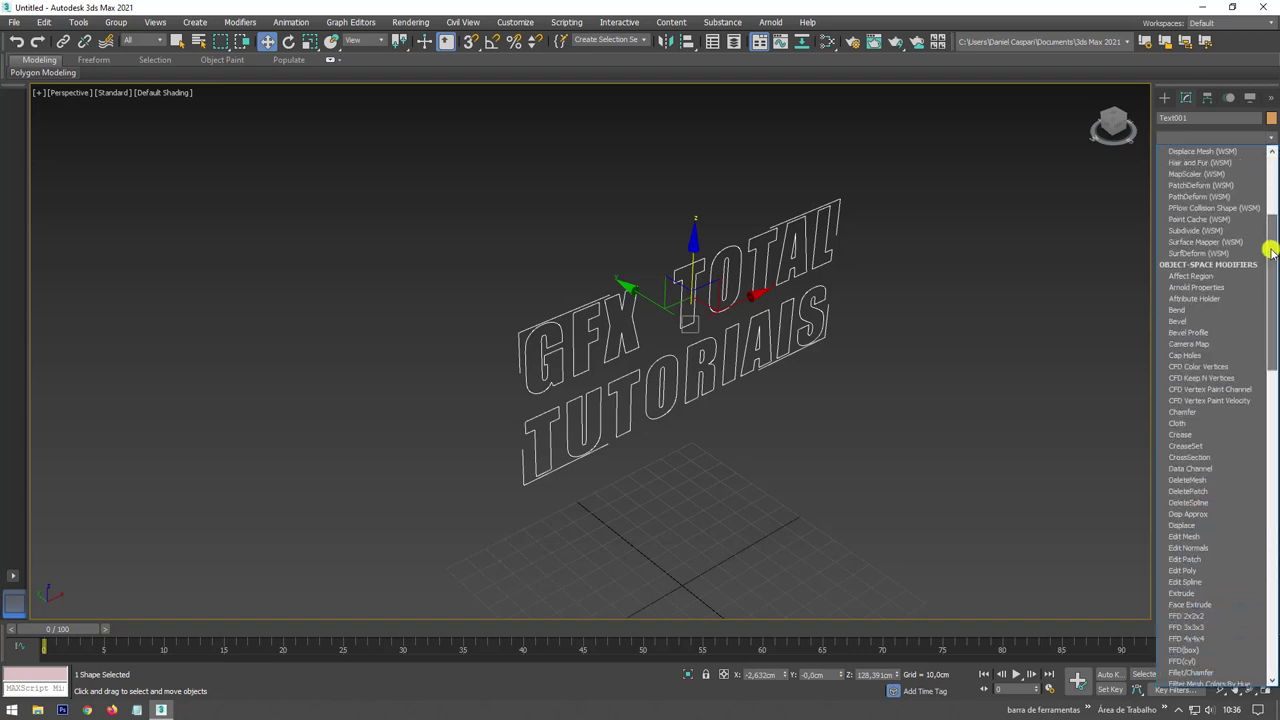
Add a Bevel modifier above Extrude and raise the Level 1 height.
{"action": "left_click", "coordinate": [1186, 321]}
{"action": "middle_click_drag", "start_coordinate": [738, 349], "coordinate": [747, 353]}
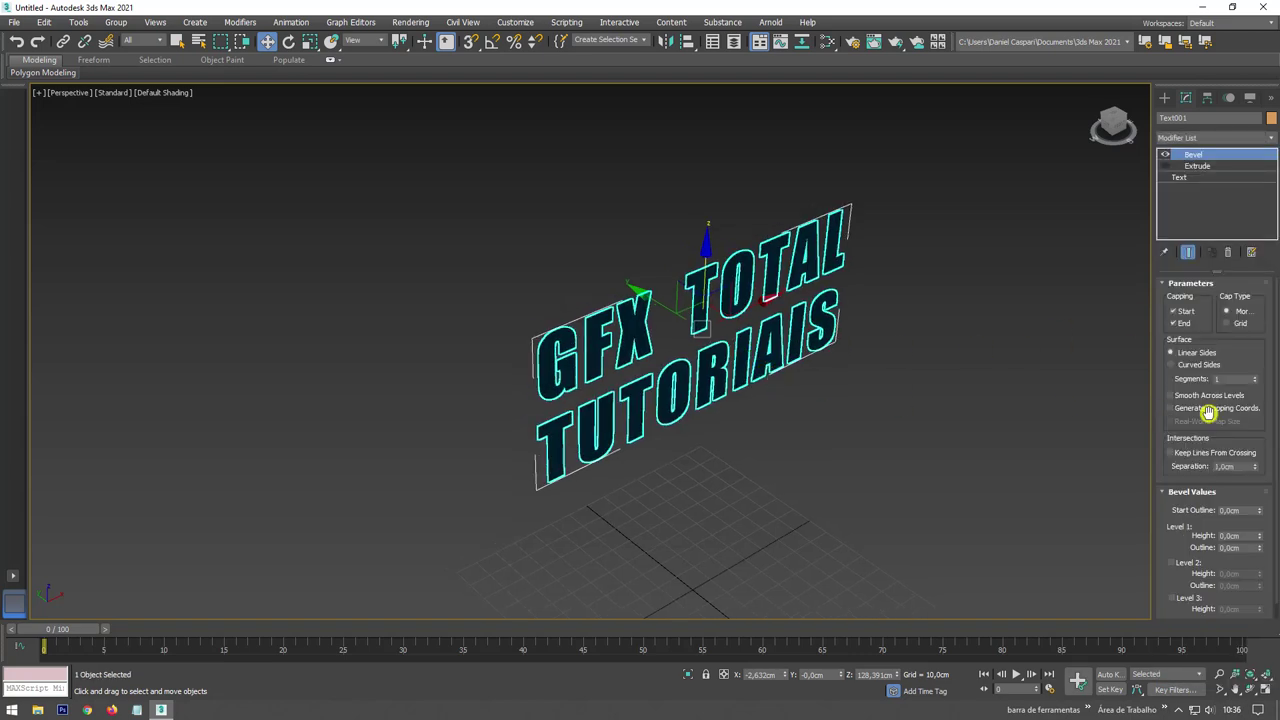
{"action": "left_click_drag", "start_coordinate": [1165, 424], "coordinate": [1164, 279]}
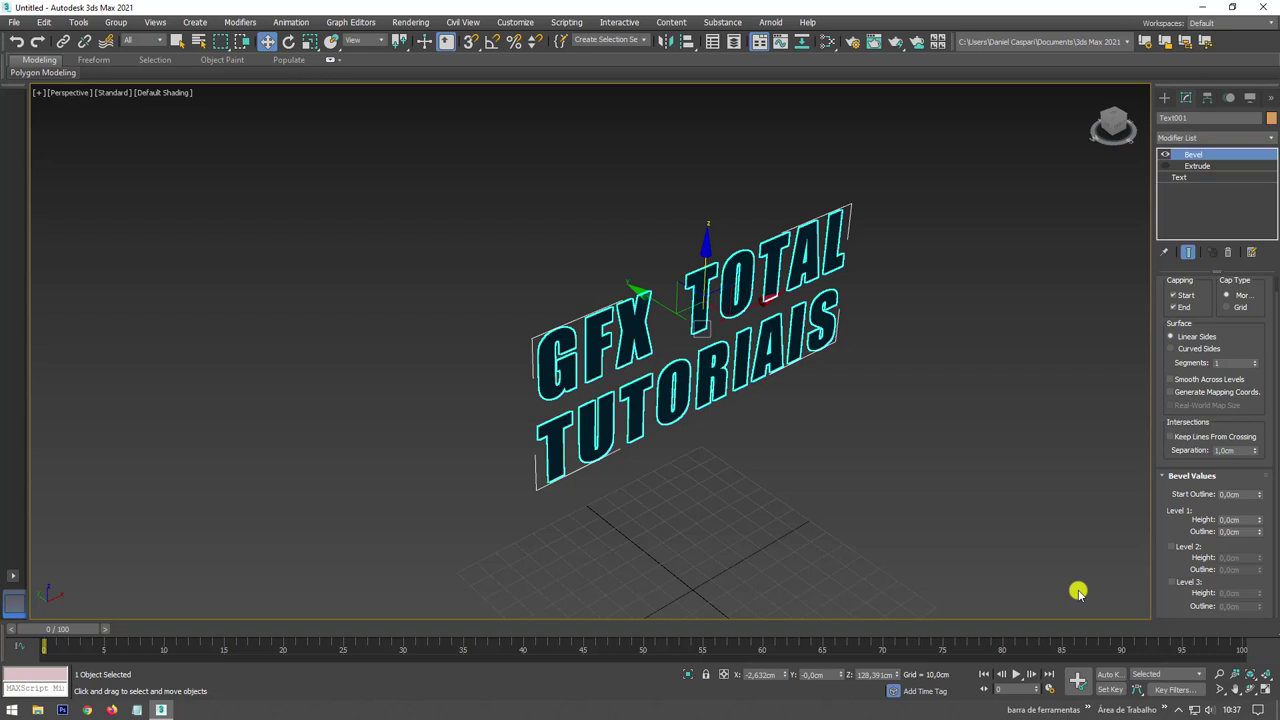
{"action": "scroll", "coordinate": [950, 490], "scroll_direction": "up", "scroll_amount": 1}
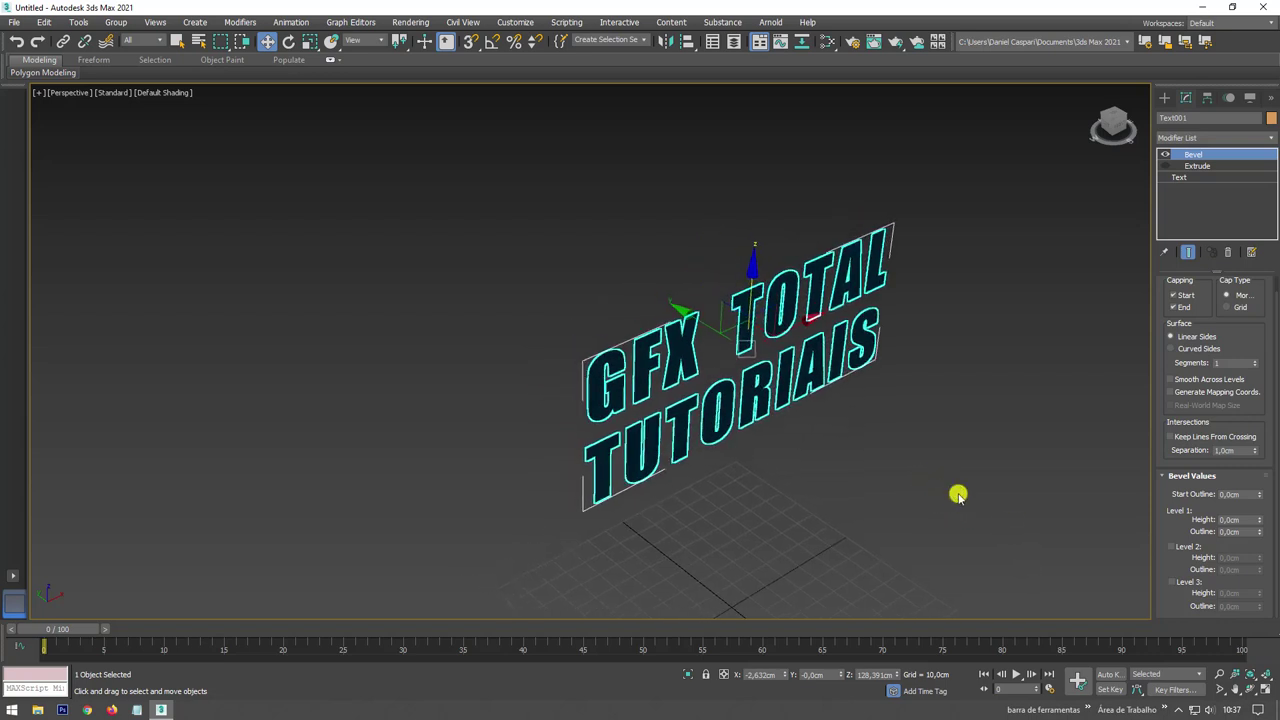
{"action": "scroll", "coordinate": [960, 495], "scroll_direction": "up", "scroll_amount": 2}
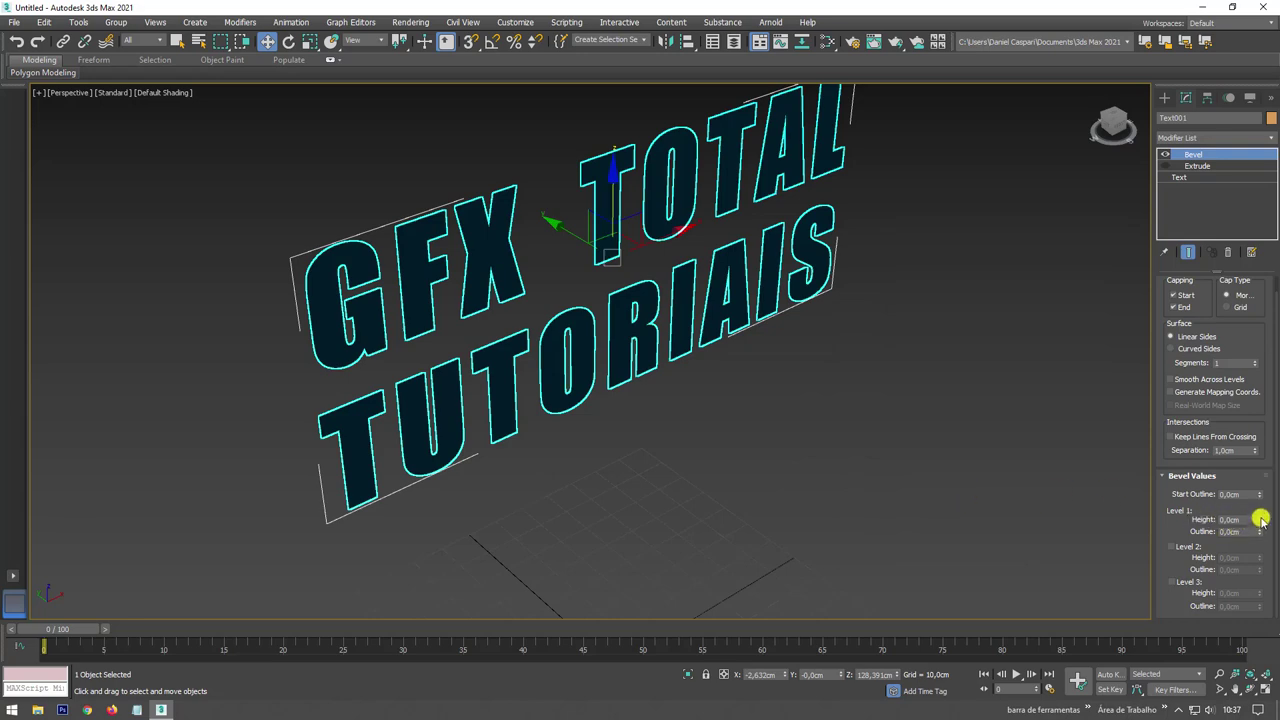
{"action": "left_click_drag", "start_coordinate": [1261, 519], "coordinate": [1243, 494]}
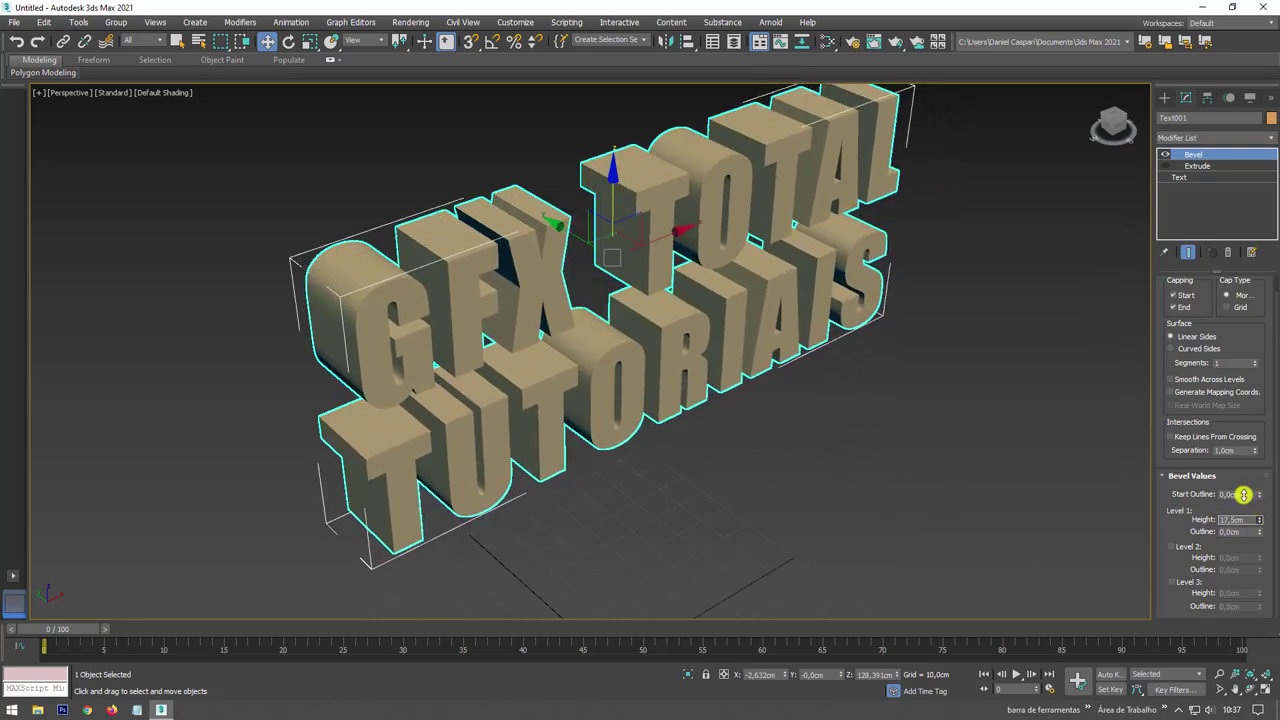
{"action": "middle_click_drag", "start_coordinate": [991, 528], "coordinate": [1036, 513], "text": "alt"}
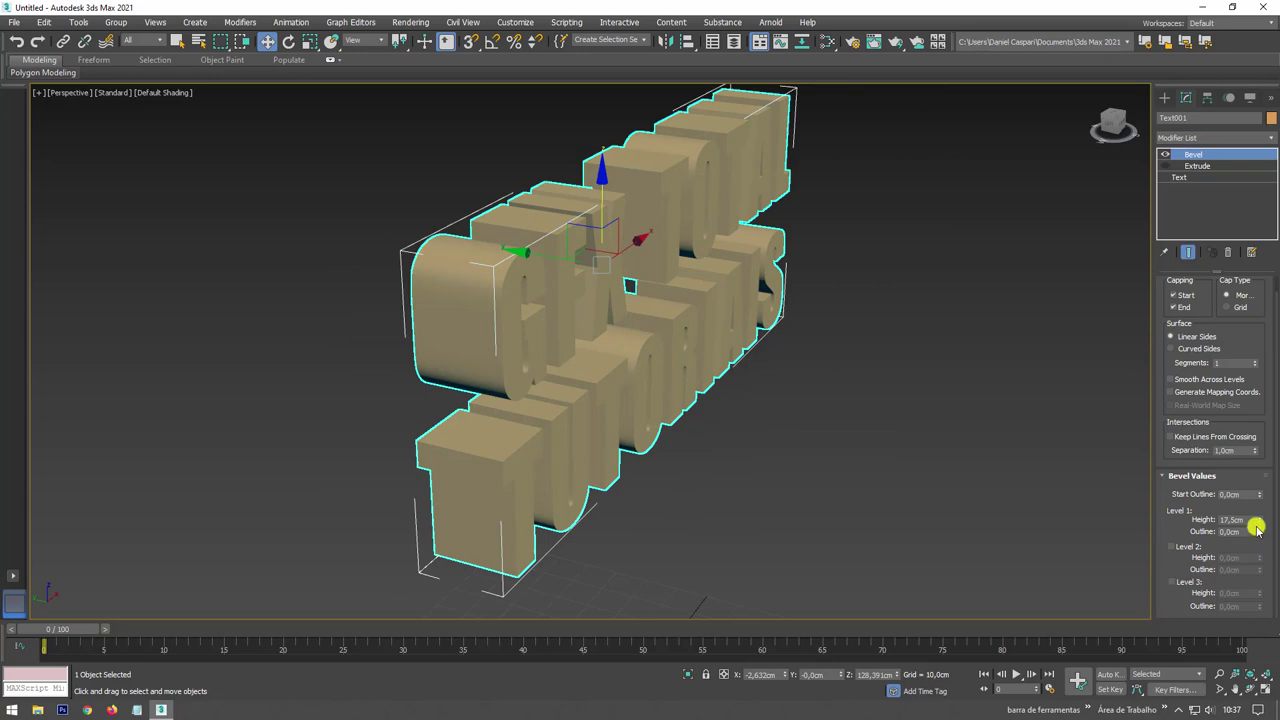
Set the Level 1 bevel outline to about 1 cm.
{"action": "left_click_drag", "start_coordinate": [1260, 531], "coordinate": [1250, 478]}
{"action": "middle_click_drag", "start_coordinate": [720, 471], "coordinate": [806, 380], "text": "alt"}
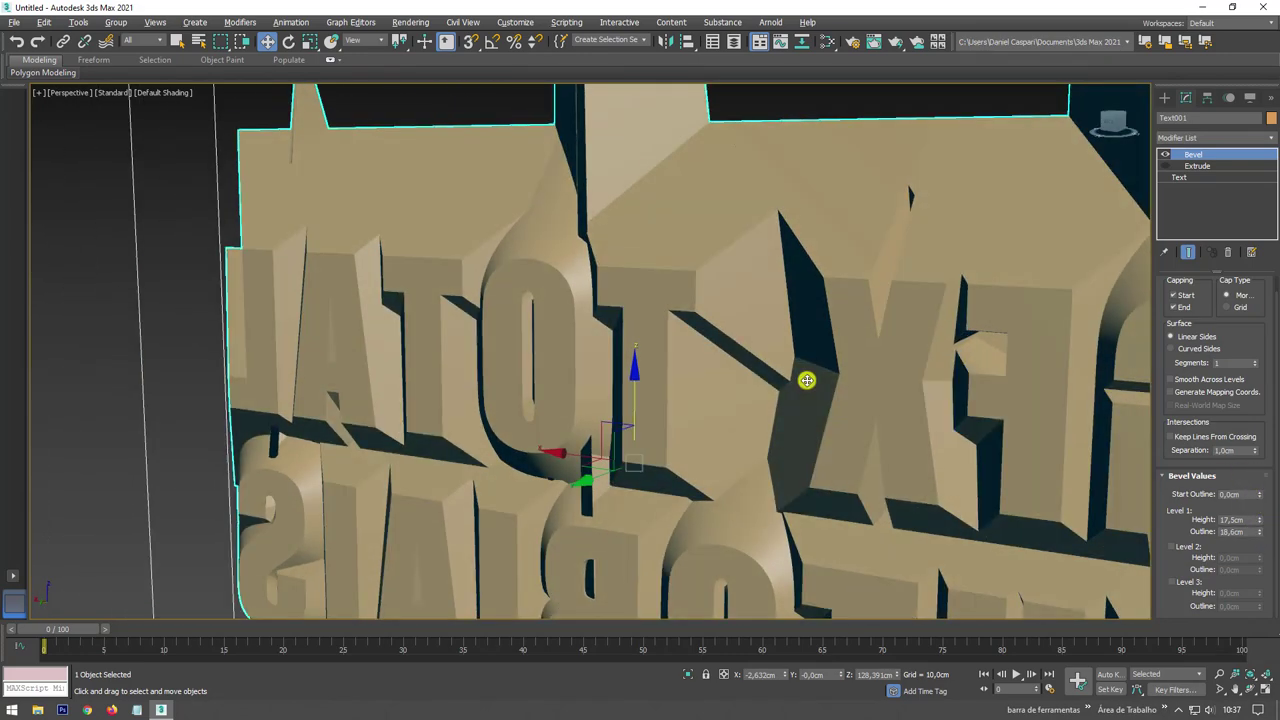
{"action": "scroll", "coordinate": [806, 380], "scroll_direction": "down", "scroll_amount": 5}
{"action": "mouse_move", "coordinate": [851, 437]}
{"action": "middle_mouse_down", "text": "alt"}
{"action": "mouse_move", "coordinate": [843, 426]}
{"action": "mouse_move", "coordinate": [823, 449]}
{"action": "mouse_move", "coordinate": [894, 480]}
{"action": "mouse_move", "coordinate": [750, 482]}
{"action": "middle_mouse_up", "text": "alt"}
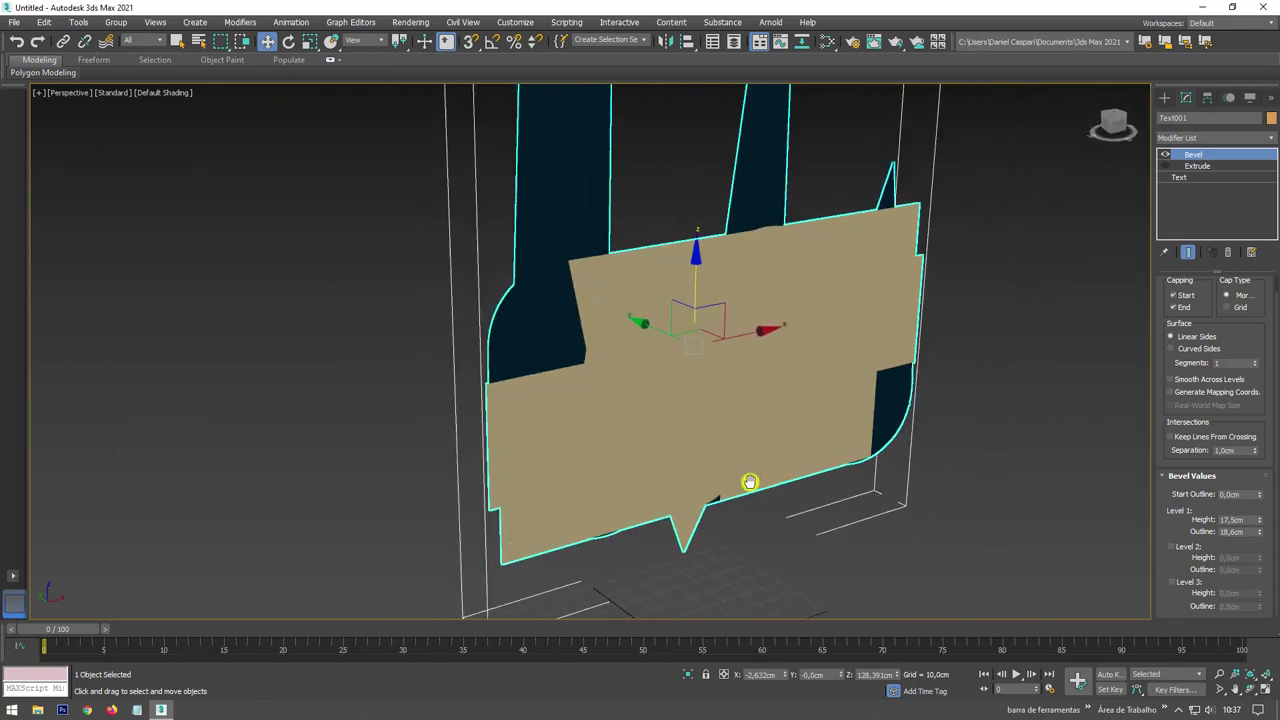
{"action": "right_click", "coordinate": [1261, 535]}
{"action": "mouse_move", "coordinate": [1261, 535]}
{"action": "left_mouse_down"}
{"action": "mouse_move", "coordinate": [1250, 531]}
{"action": "mouse_move", "coordinate": [1262, 526]}
{"action": "mouse_move", "coordinate": [1262, 540]}
{"action": "left_mouse_up"}
Set bevel Level 1 height to 3 cm and enable Level 2 with 6 cm height.
{"action": "middle_click_drag", "start_coordinate": [703, 431], "coordinate": [718, 404], "text": "alt"}
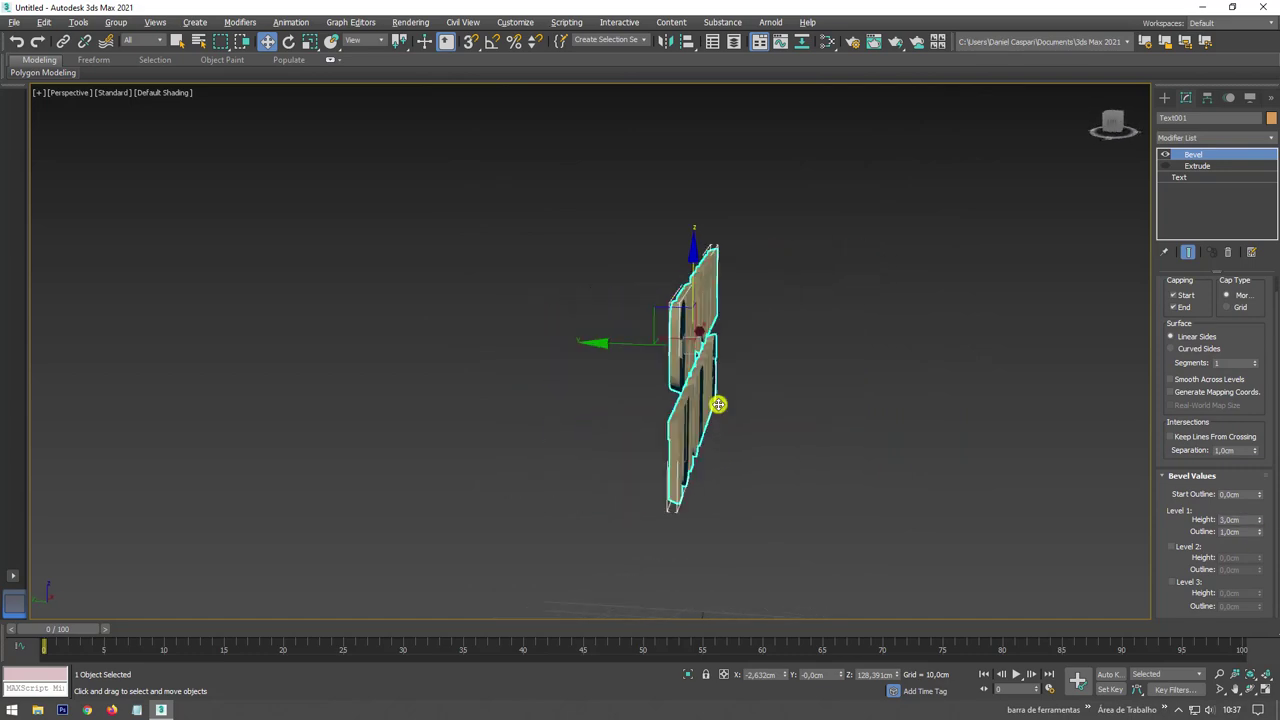
{"action": "scroll", "coordinate": [695, 319], "scroll_direction": "up", "scroll_amount": 2}
{"action": "key", "text": "F4"}
{"action": "mouse_move", "coordinate": [1056, 512]}
{"action": "middle_mouse_down", "text": "alt"}
{"action": "mouse_move", "coordinate": [957, 427]}
{"action": "mouse_move", "coordinate": [943, 437]}
{"action": "mouse_move", "coordinate": [1275, 590]}
{"action": "middle_mouse_up", "text": "alt"}
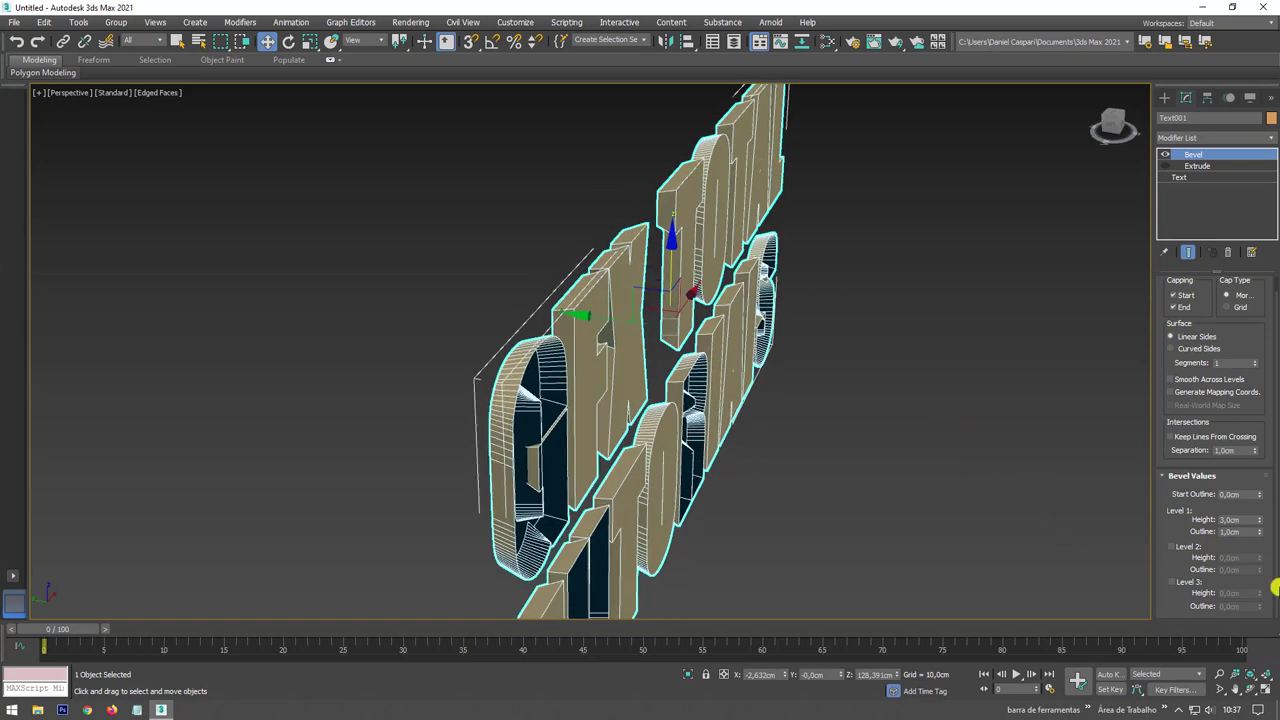
{"action": "left_click", "coordinate": [1173, 547]}
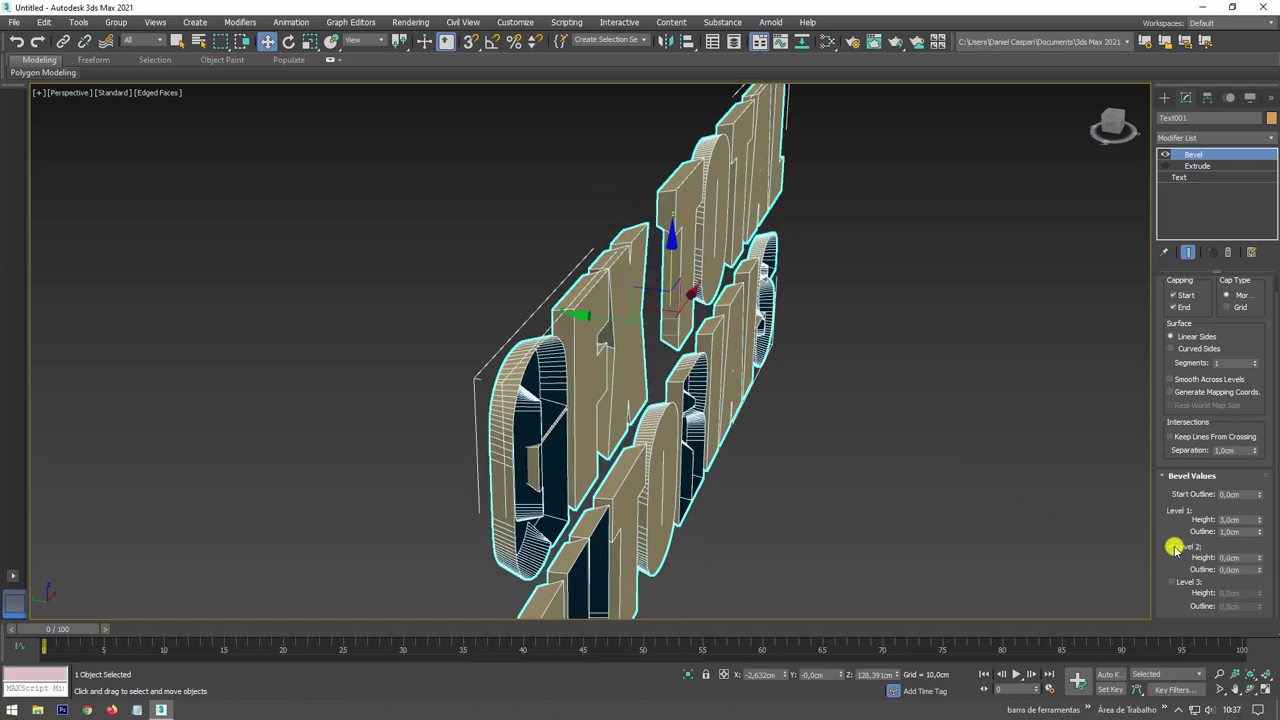
{"action": "left_click_drag", "start_coordinate": [1259, 560], "coordinate": [1256, 553]}
{"action": "mouse_move", "coordinate": [914, 484]}
{"action": "middle_mouse_down", "text": "alt"}
{"action": "mouse_move", "coordinate": [846, 457]}
{"action": "mouse_move", "coordinate": [943, 477]}
{"action": "mouse_move", "coordinate": [1023, 466]}
{"action": "mouse_move", "coordinate": [1009, 429]}
{"action": "mouse_move", "coordinate": [989, 459]}
{"action": "mouse_move", "coordinate": [900, 480]}
{"action": "mouse_move", "coordinate": [980, 460]}
{"action": "middle_mouse_up", "text": "alt"}
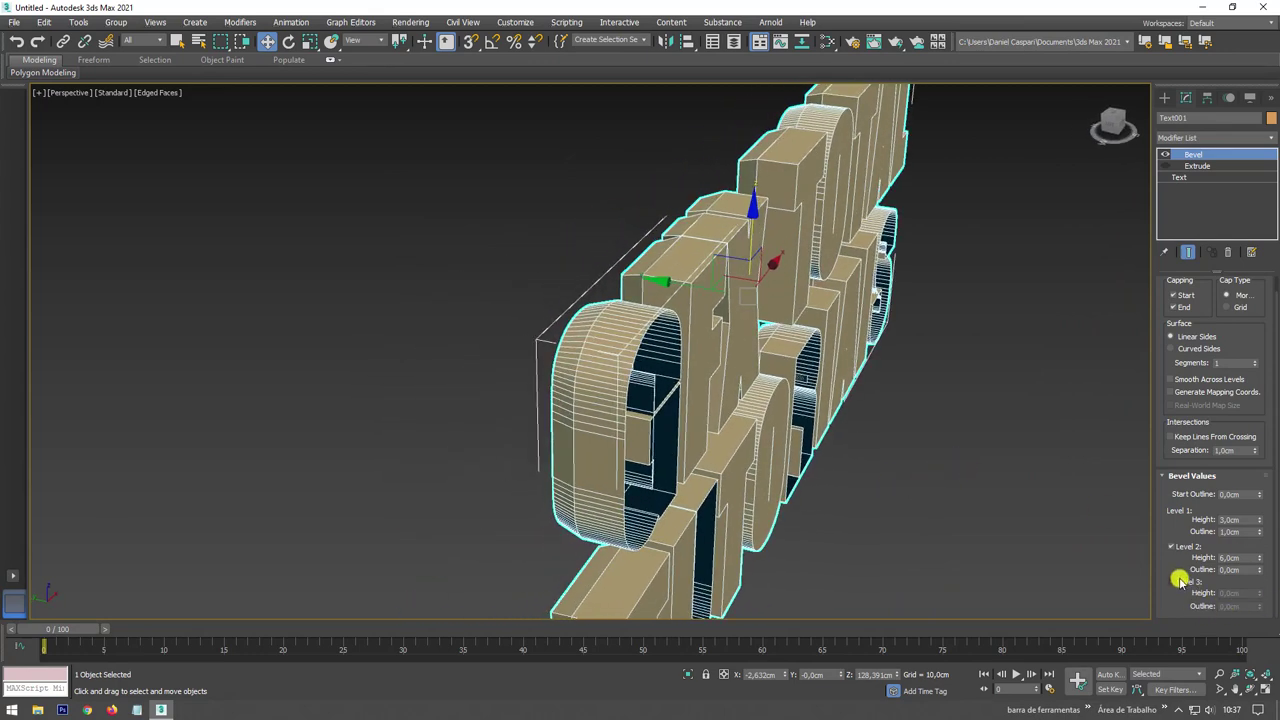
Enable bevel Level 3 with 3,0cm height and -1,0cm outline.
{"action": "left_click", "coordinate": [1176, 582]}
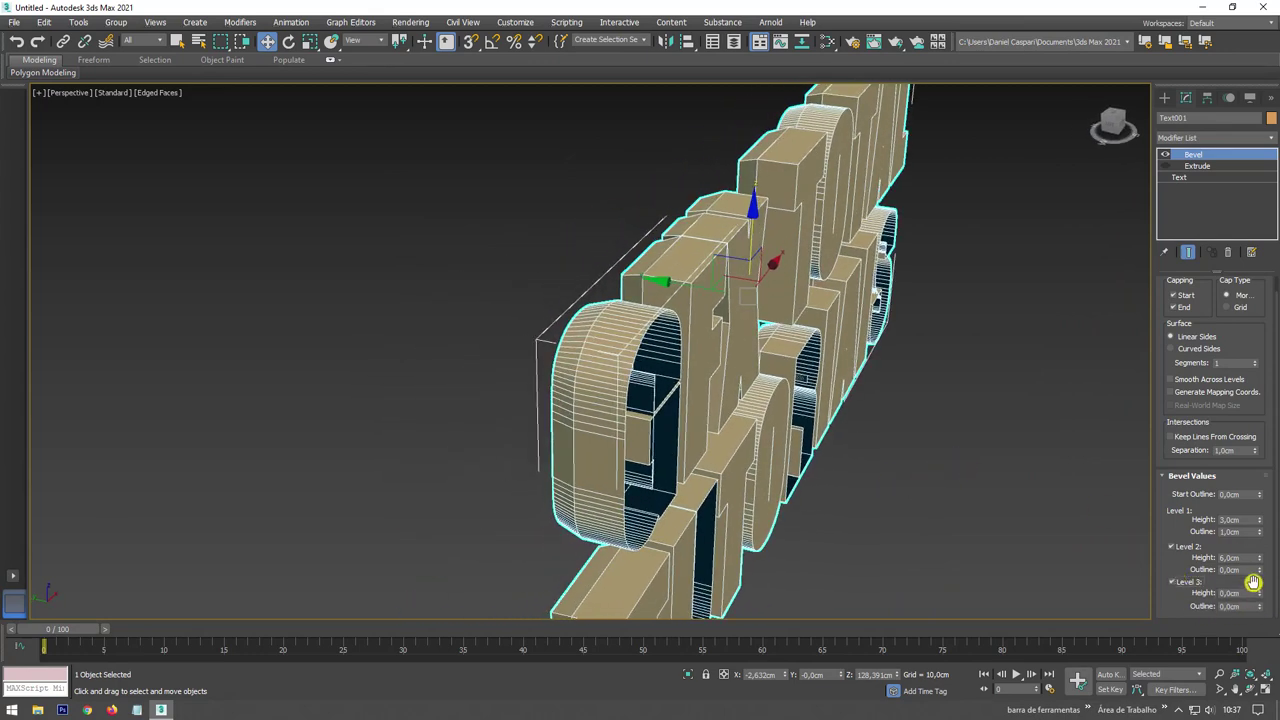
{"action": "left_click_drag", "start_coordinate": [1259, 594], "coordinate": [1260, 584]}
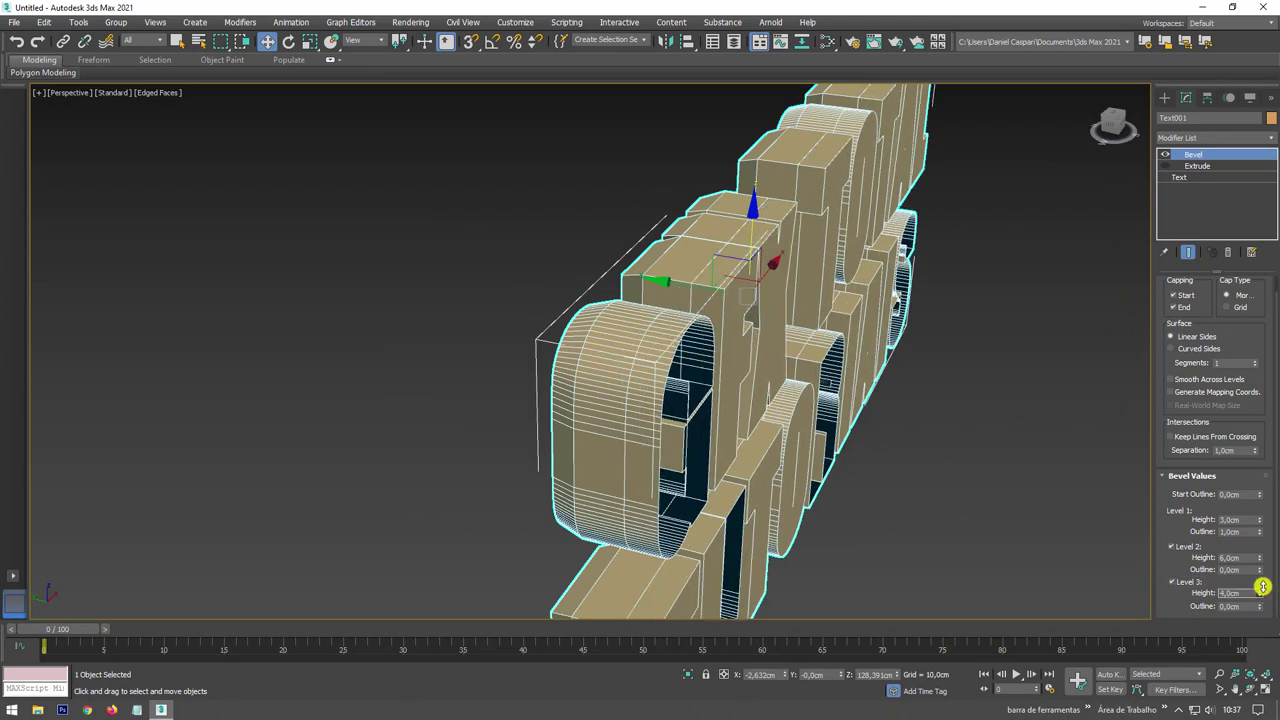
{"action": "double_click", "coordinate": [1222, 519]}
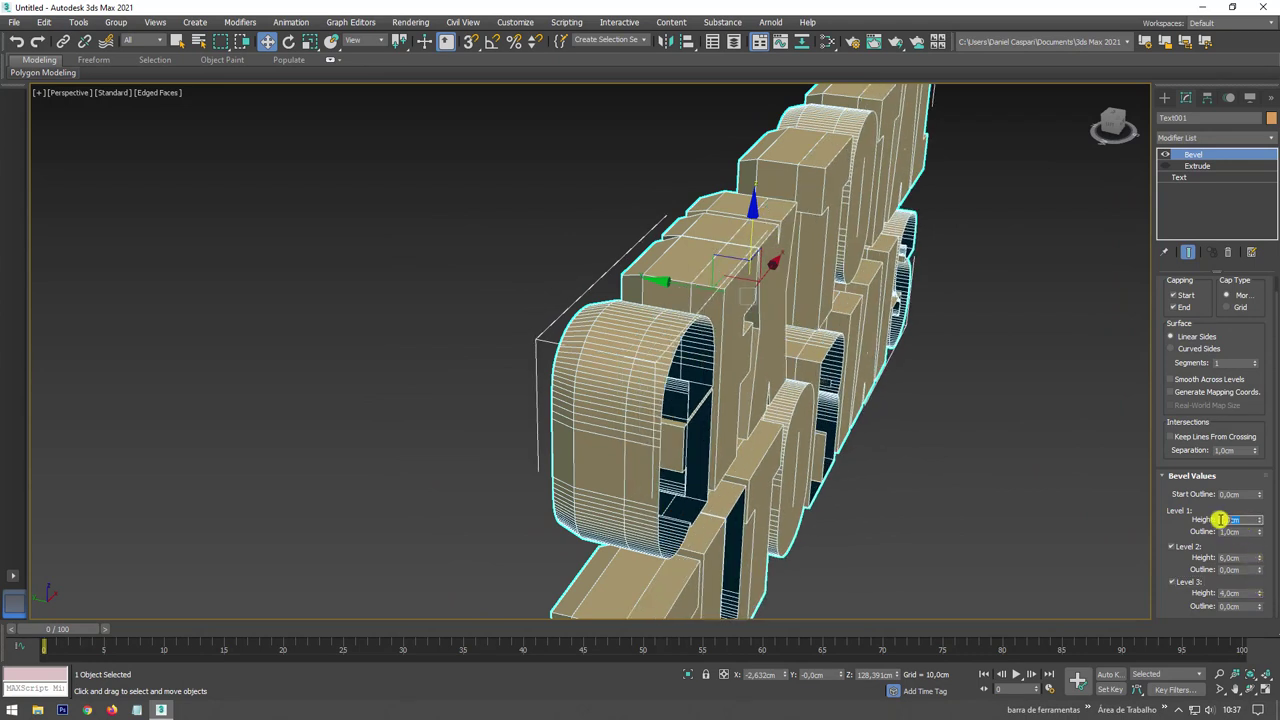
{"action": "double_click", "coordinate": [1238, 592]}
{"action": "type", "text": "3"}
{"action": "key", "text": "Return"}
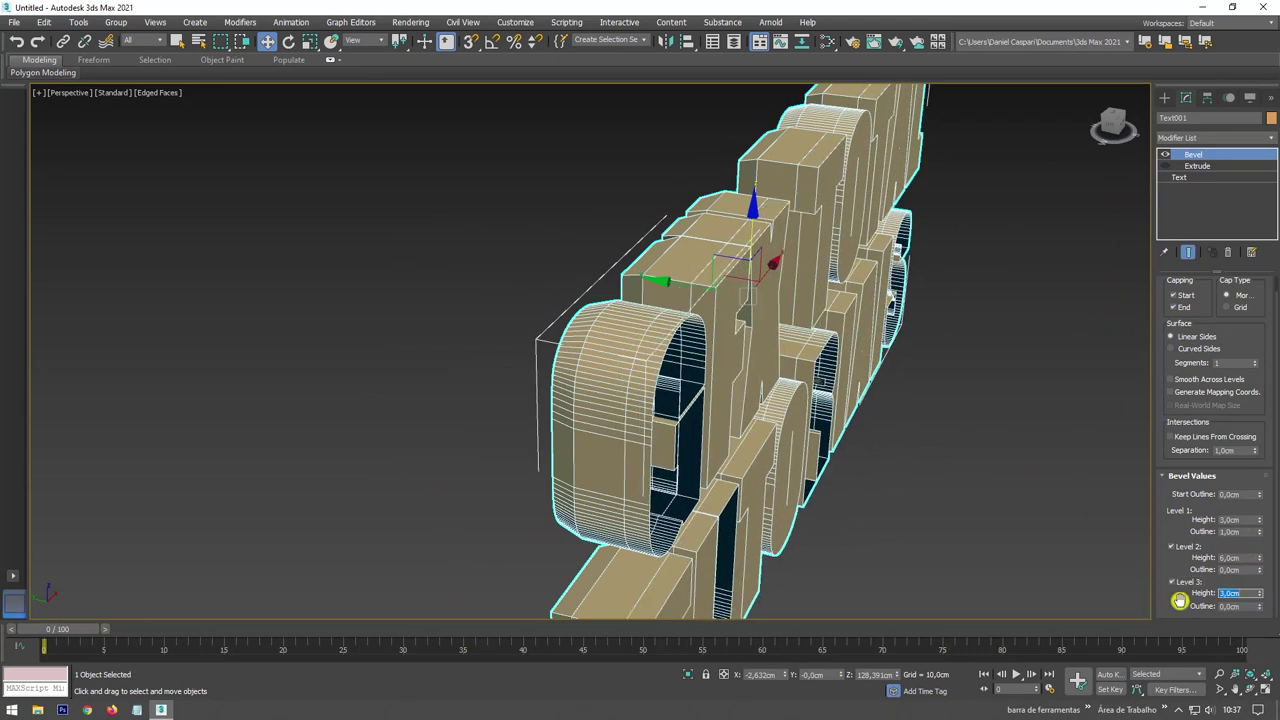
{"action": "double_click", "coordinate": [1248, 532]}
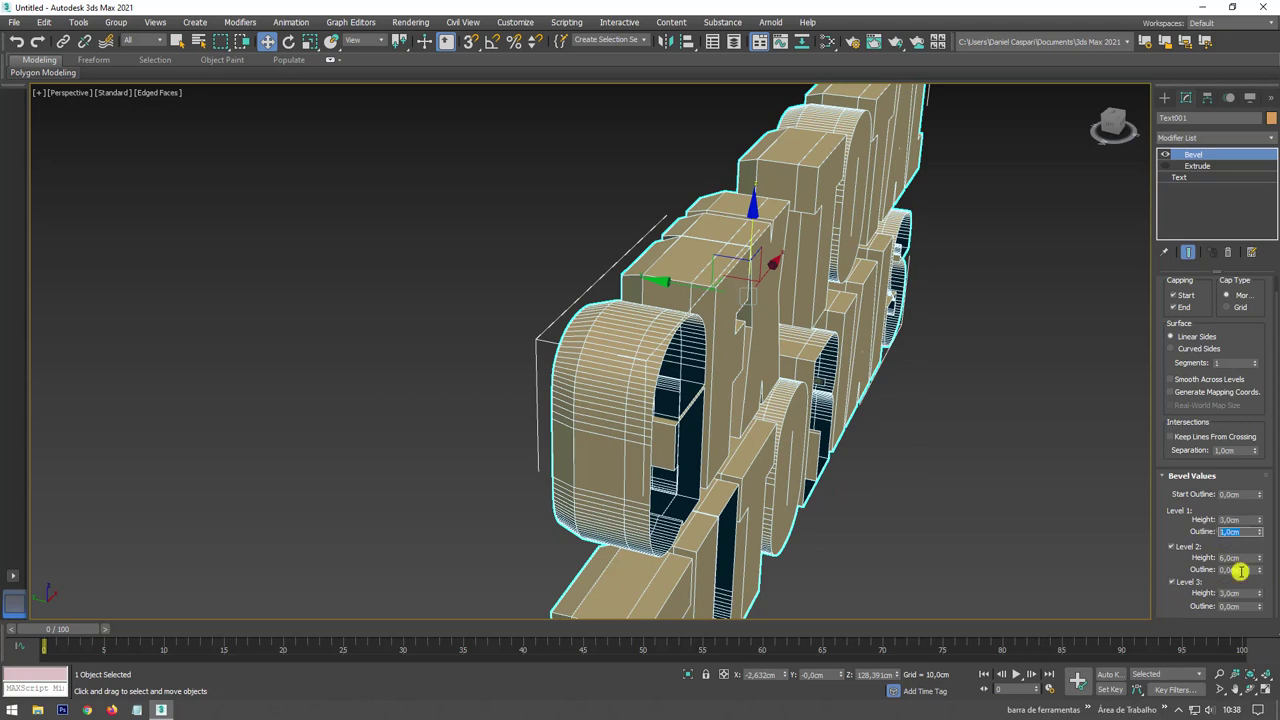
{"action": "double_click", "coordinate": [1240, 607]}
{"action": "type", "text": "-1"}
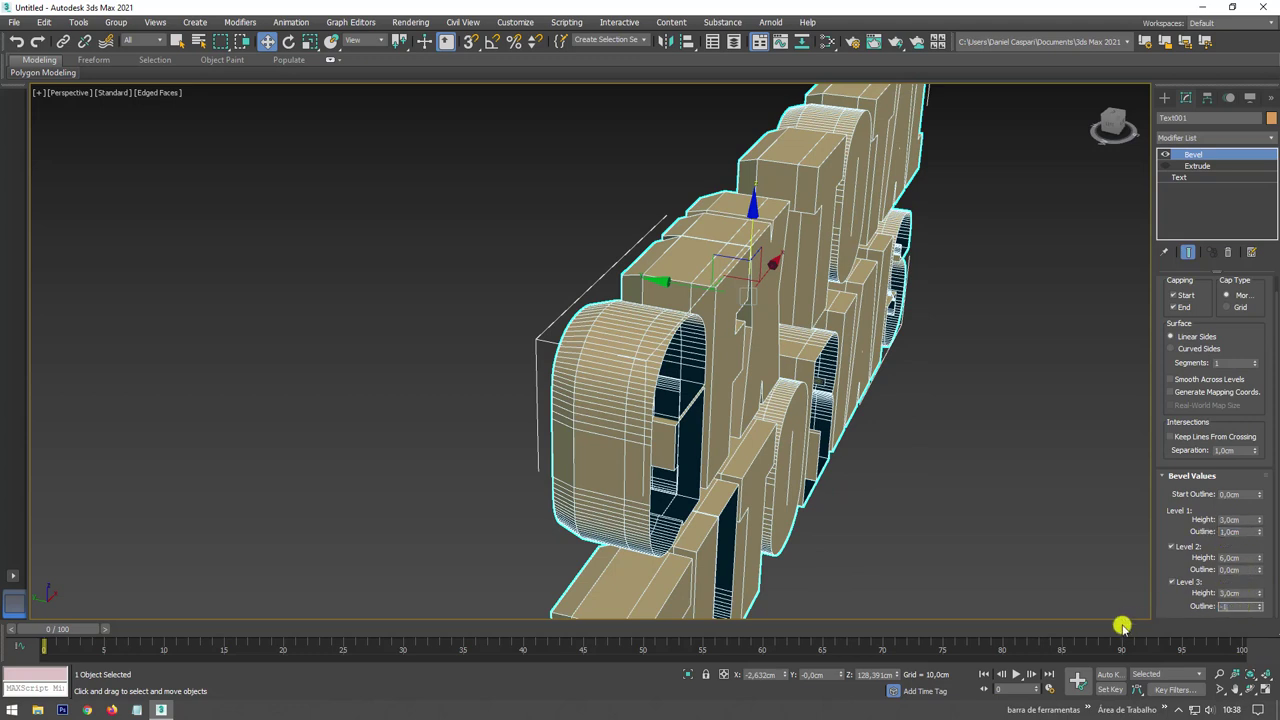
{"action": "key", "text": "Return"}
Give the bevel 6 segments with Curved Sides, then frame the whole text.
{"action": "mouse_move", "coordinate": [920, 466]}
{"action": "middle_mouse_down", "text": "alt"}
{"action": "mouse_move", "coordinate": [808, 443]}
{"action": "mouse_move", "coordinate": [937, 469]}
{"action": "mouse_move", "coordinate": [923, 403]}
{"action": "middle_mouse_up", "text": "alt"}
{"action": "mouse_move", "coordinate": [852, 345]}
{"action": "middle_mouse_down", "text": "alt"}
{"action": "mouse_move", "coordinate": [829, 583]}
{"action": "mouse_move", "coordinate": [857, 380]}
{"action": "mouse_move", "coordinate": [944, 194]}
{"action": "mouse_move", "coordinate": [903, 166]}
{"action": "middle_mouse_up", "text": "alt"}
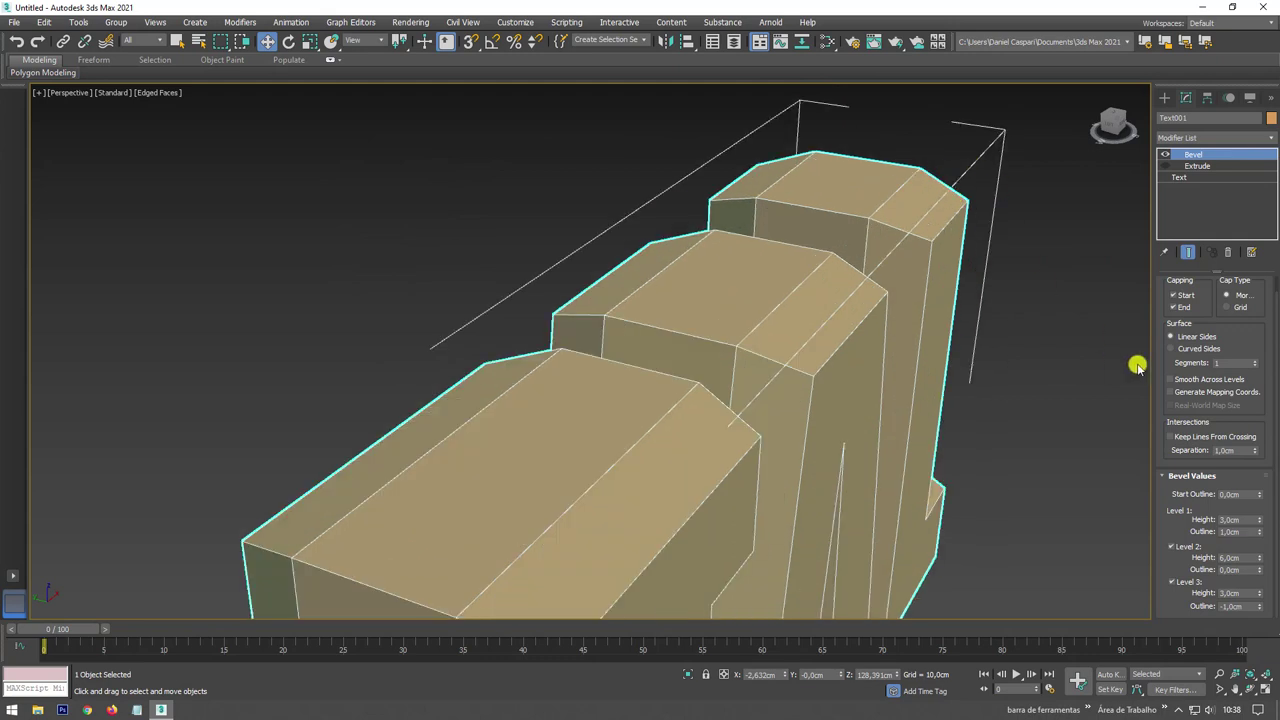
{"action": "mouse_move", "coordinate": [1167, 306]}
{"action": "left_mouse_down"}
{"action": "mouse_move", "coordinate": [1172, 413]}
{"action": "mouse_move", "coordinate": [1170, 356]}
{"action": "left_mouse_up"}
{"action": "left_click", "coordinate": [1172, 349]}
{"action": "left_click", "coordinate": [1172, 337]}
{"action": "left_click_drag", "start_coordinate": [1258, 363], "coordinate": [1254, 362]}
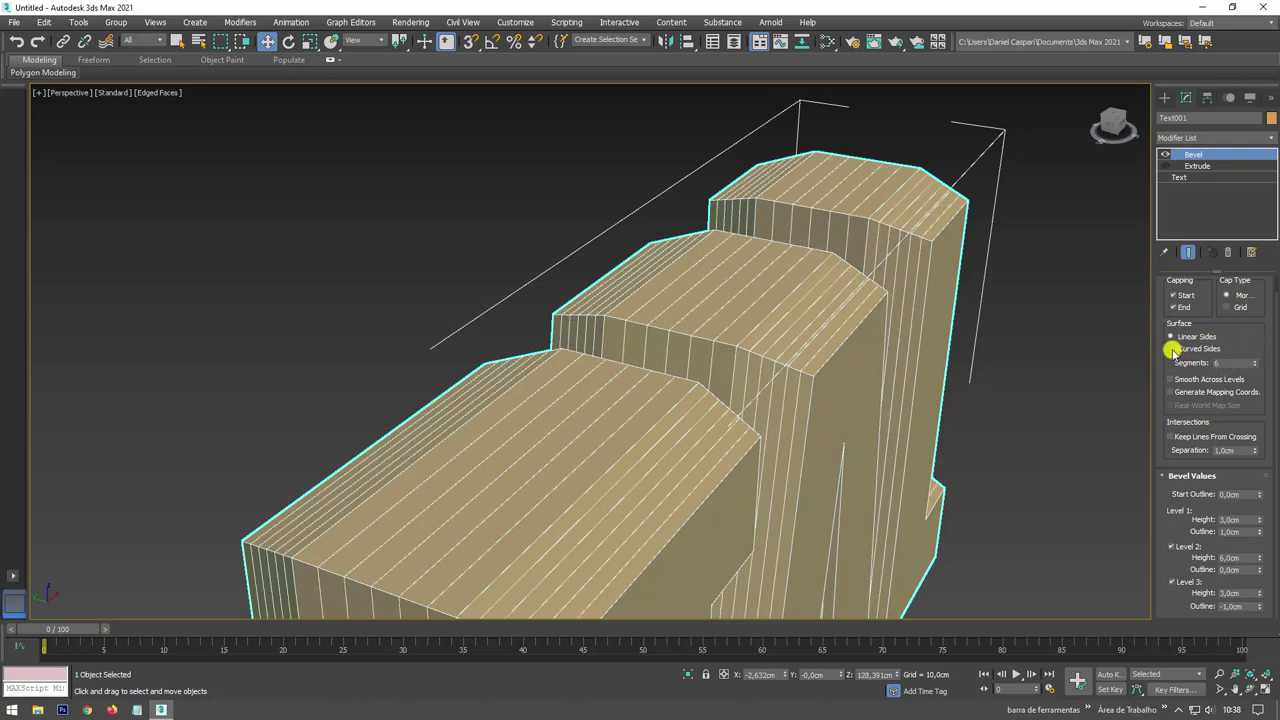
{"action": "left_click", "coordinate": [1173, 349]}
{"action": "scroll", "coordinate": [909, 323], "scroll_direction": "down", "scroll_amount": 3}
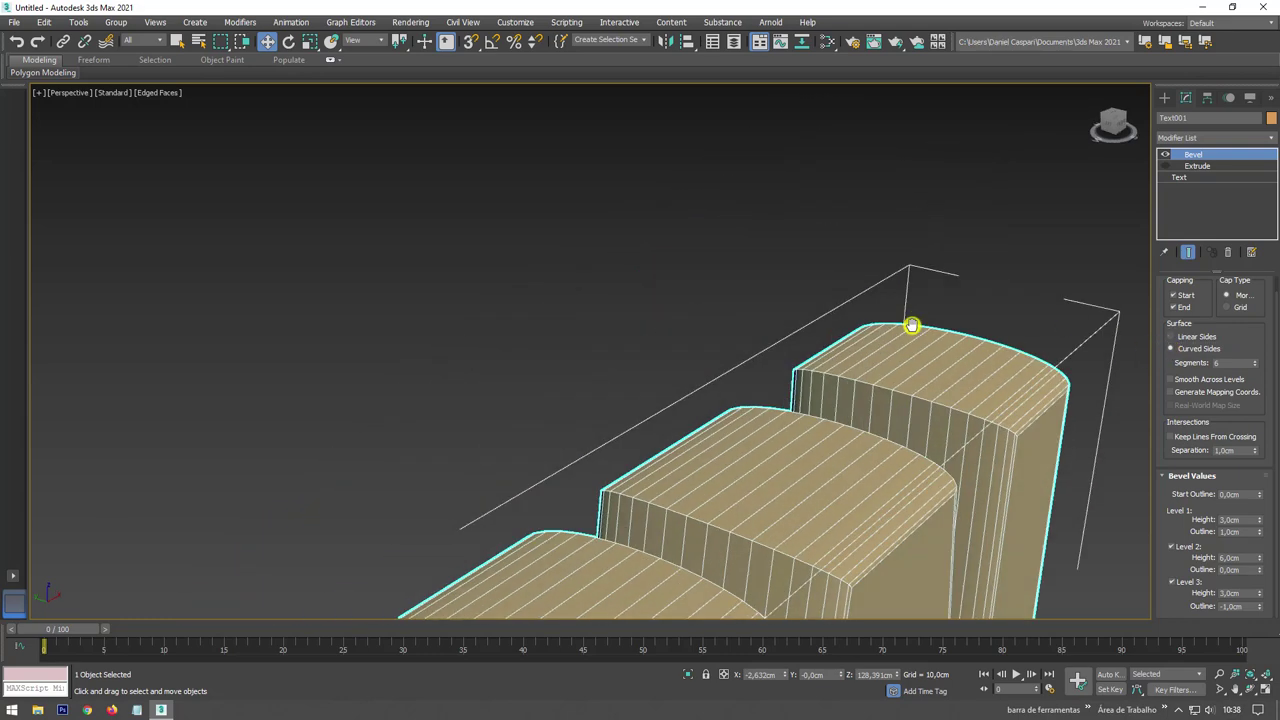
{"action": "scroll", "coordinate": [934, 323], "scroll_direction": "down", "scroll_amount": 2}
{"action": "scroll", "coordinate": [753, 381], "scroll_direction": "up", "scroll_amount": 2}
{"action": "scroll", "coordinate": [700, 360], "scroll_direction": "down", "scroll_amount": 3}
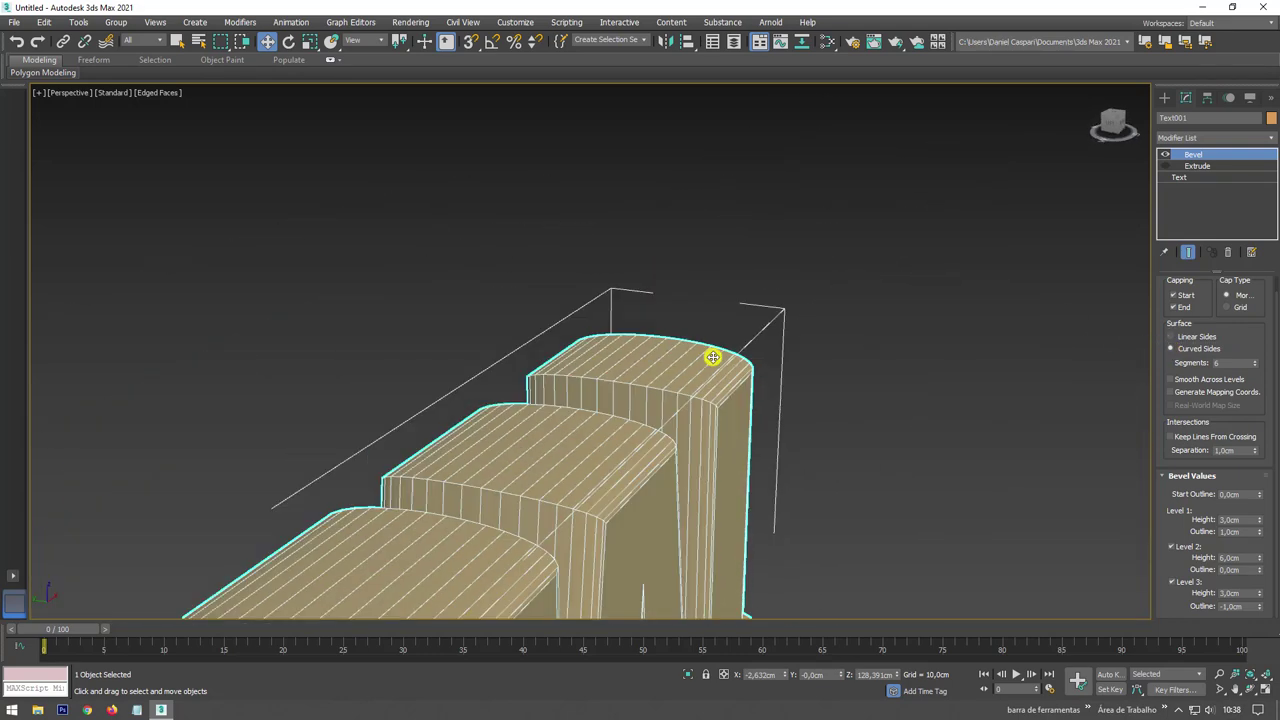
{"action": "scroll", "coordinate": [791, 357], "scroll_direction": "down", "scroll_amount": 6}
{"action": "middle_click_drag", "start_coordinate": [743, 409], "coordinate": [797, 337]}
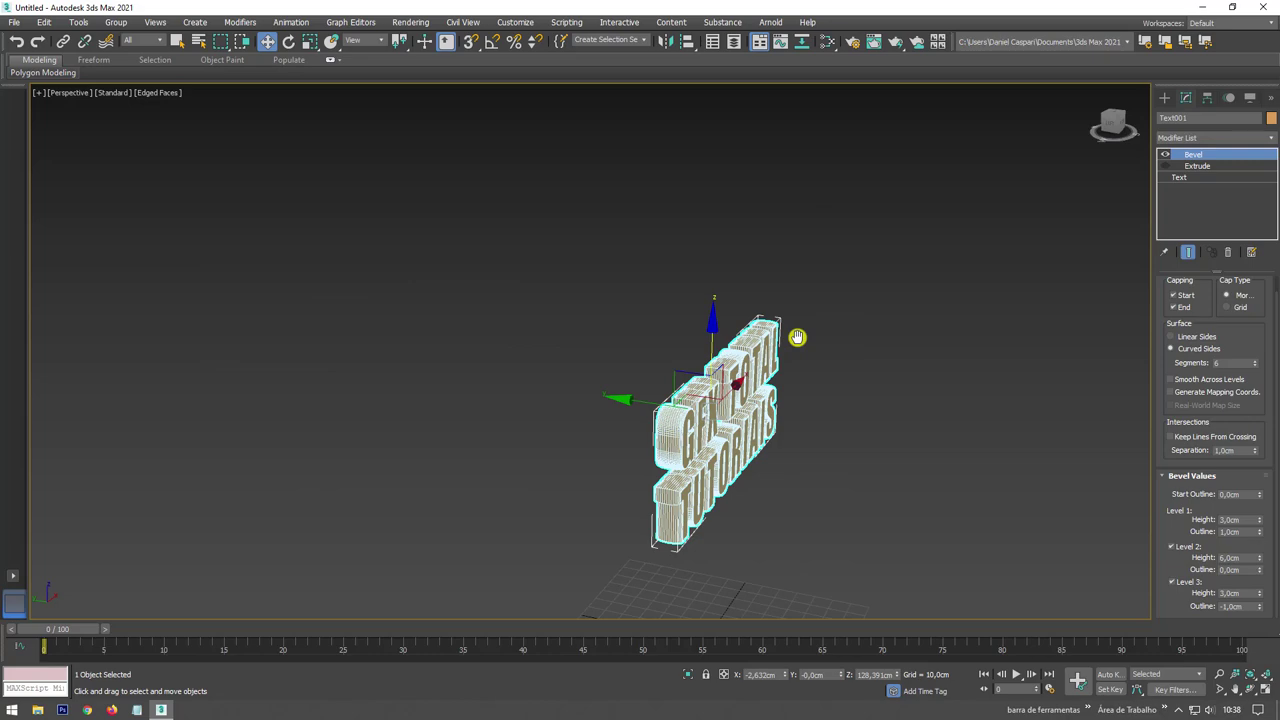
Clone the text to the right as Text002.
{"action": "middle_click_drag", "start_coordinate": [797, 337], "coordinate": [615, 414], "text": "alt"}
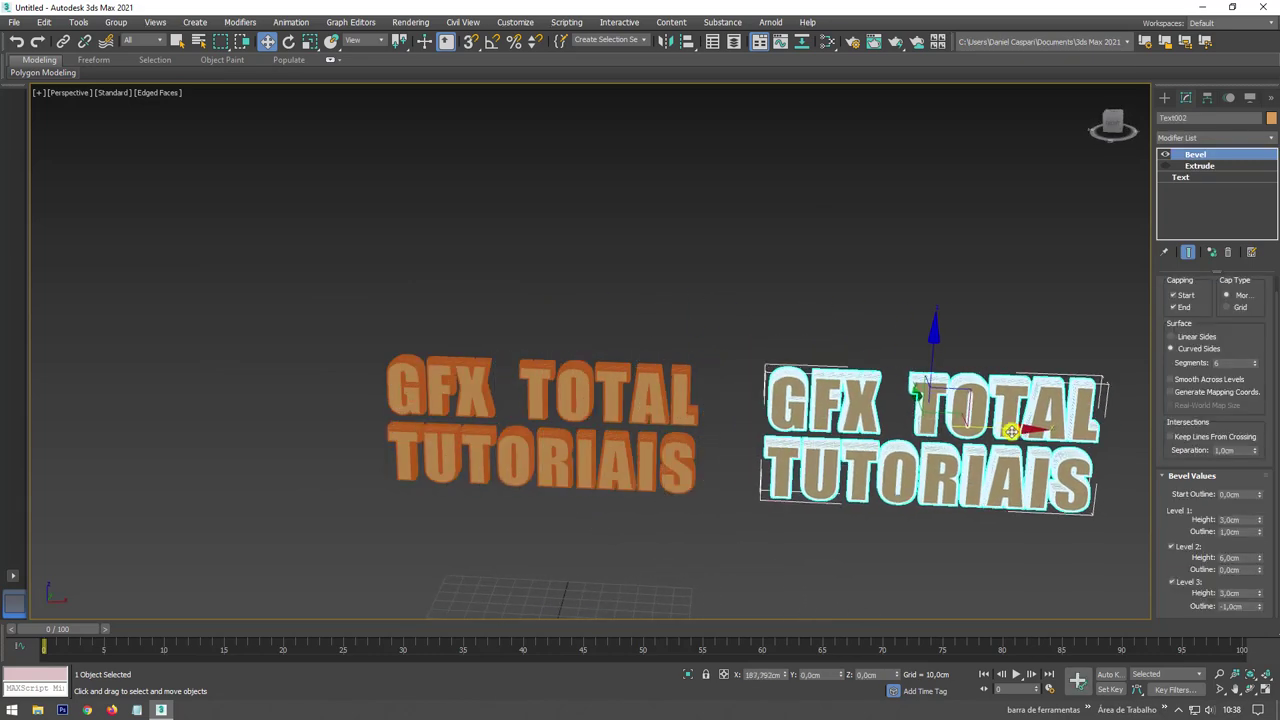
{"action": "left_click_drag", "start_coordinate": [615, 414], "coordinate": [1005, 428], "text": "shift"}
{"action": "left_click", "coordinate": [662, 413]}
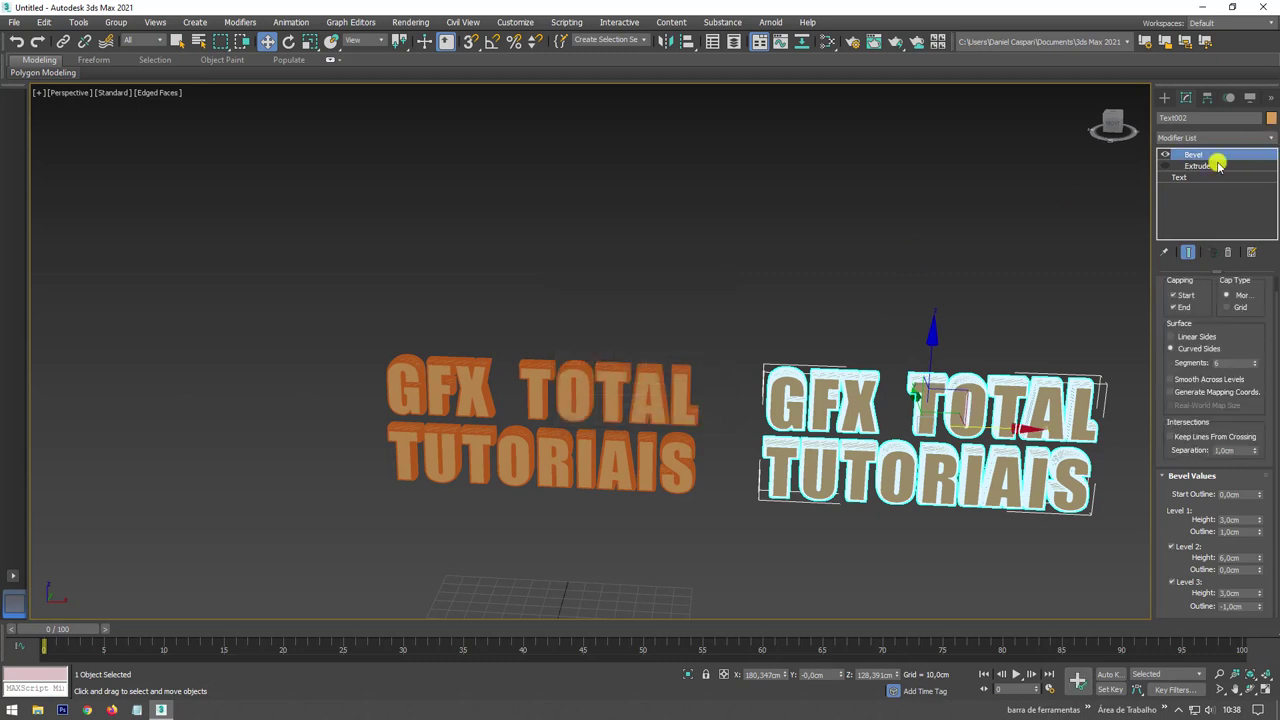
Switch Text002's font from Impact to Intro.
{"action": "left_click", "coordinate": [1183, 177]}
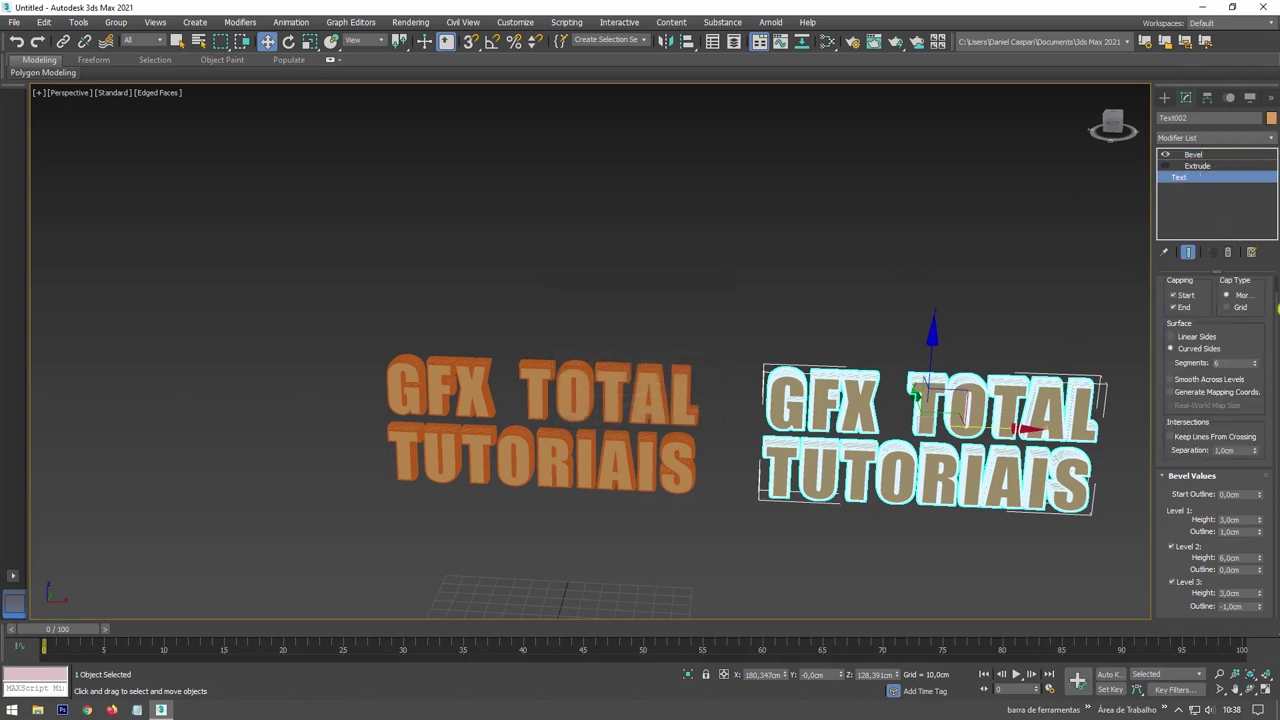
{"action": "left_click", "coordinate": [1263, 327]}
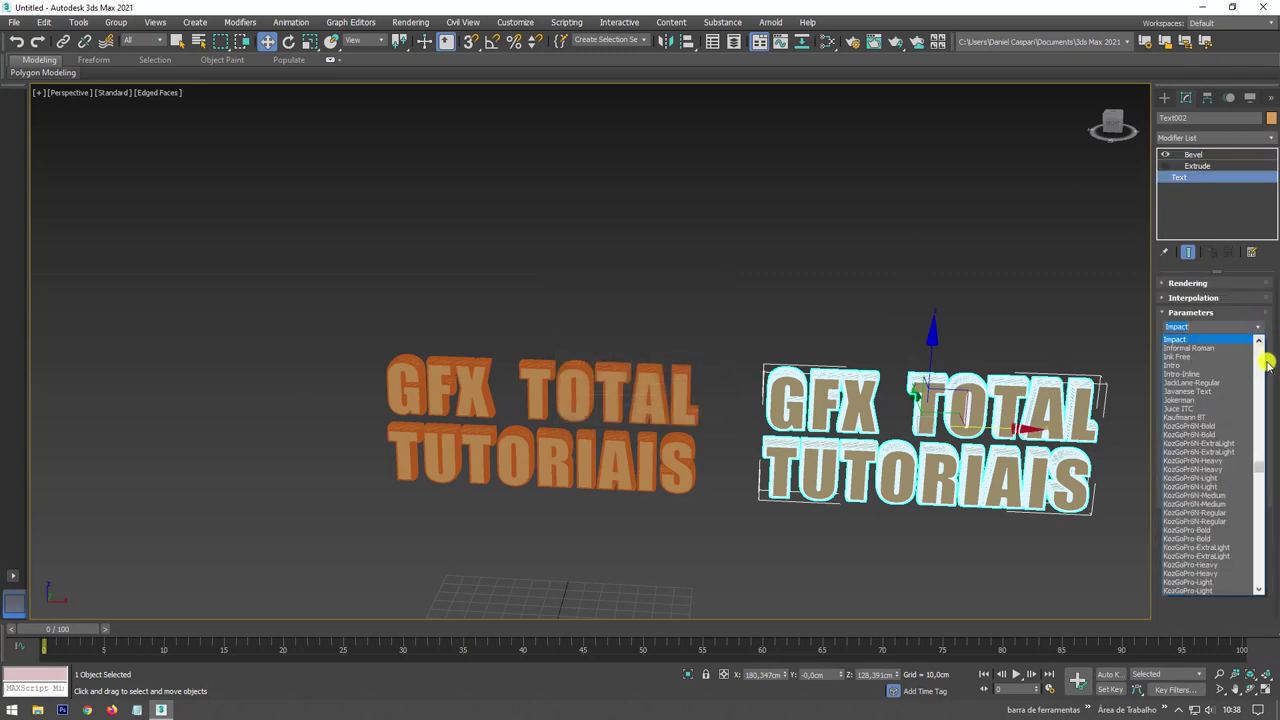
{"action": "left_click", "coordinate": [1175, 365]}
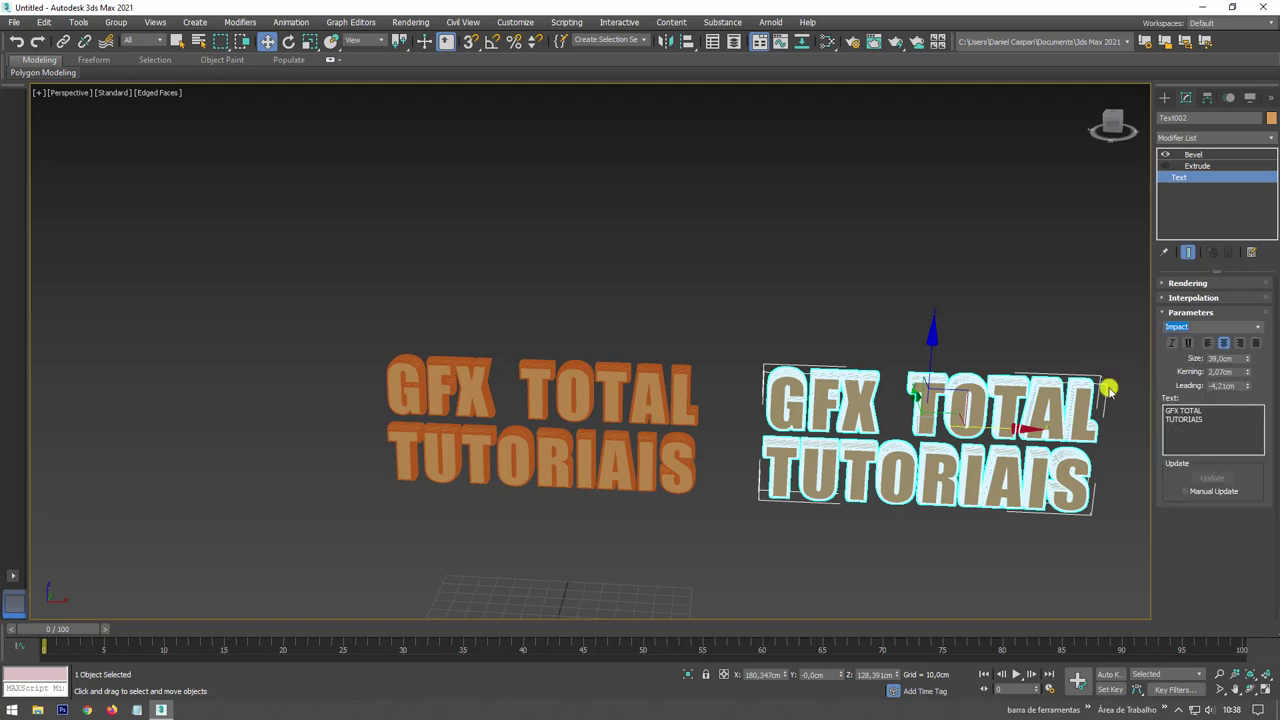
{"action": "middle_click_drag", "start_coordinate": [864, 438], "coordinate": [744, 377]}
{"action": "scroll", "coordinate": [666, 376], "scroll_direction": "up", "scroll_amount": 3}
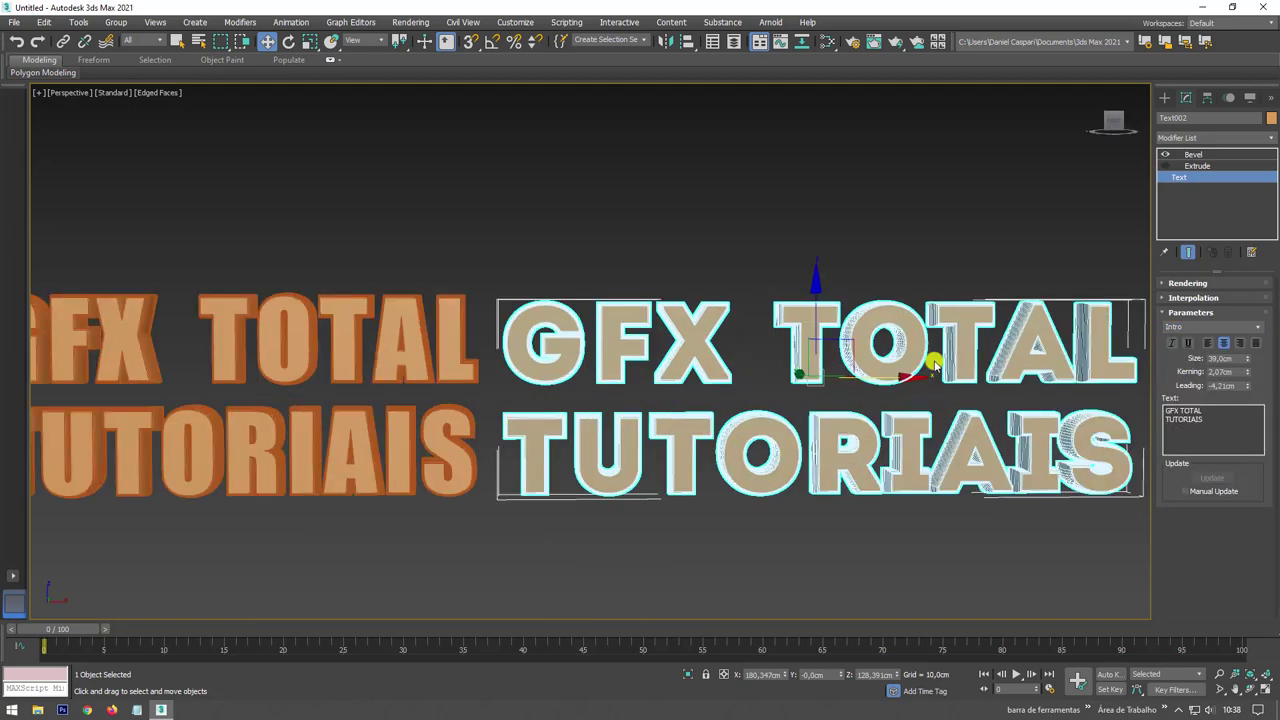
{"action": "middle_click_drag", "start_coordinate": [877, 374], "coordinate": [901, 330], "text": "alt"}
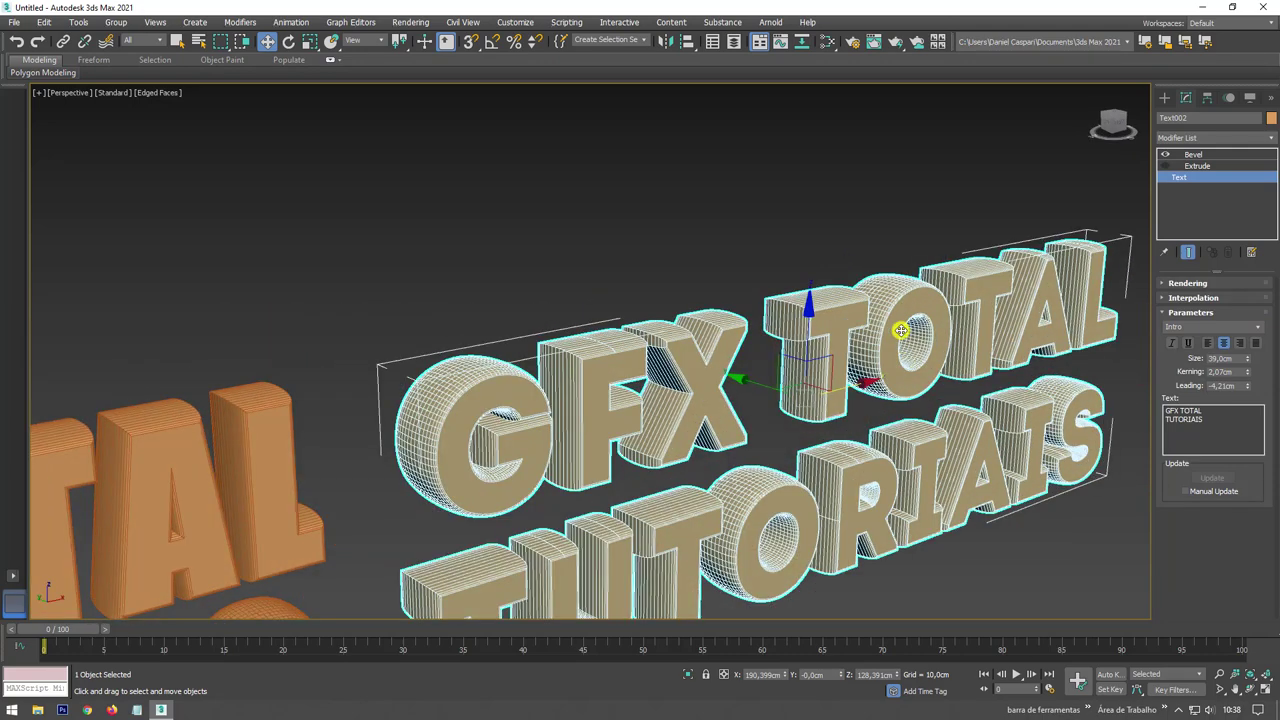
Lower Text002's bevel Level 2 height to 2,5cm.
{"action": "left_click", "coordinate": [1195, 155]}
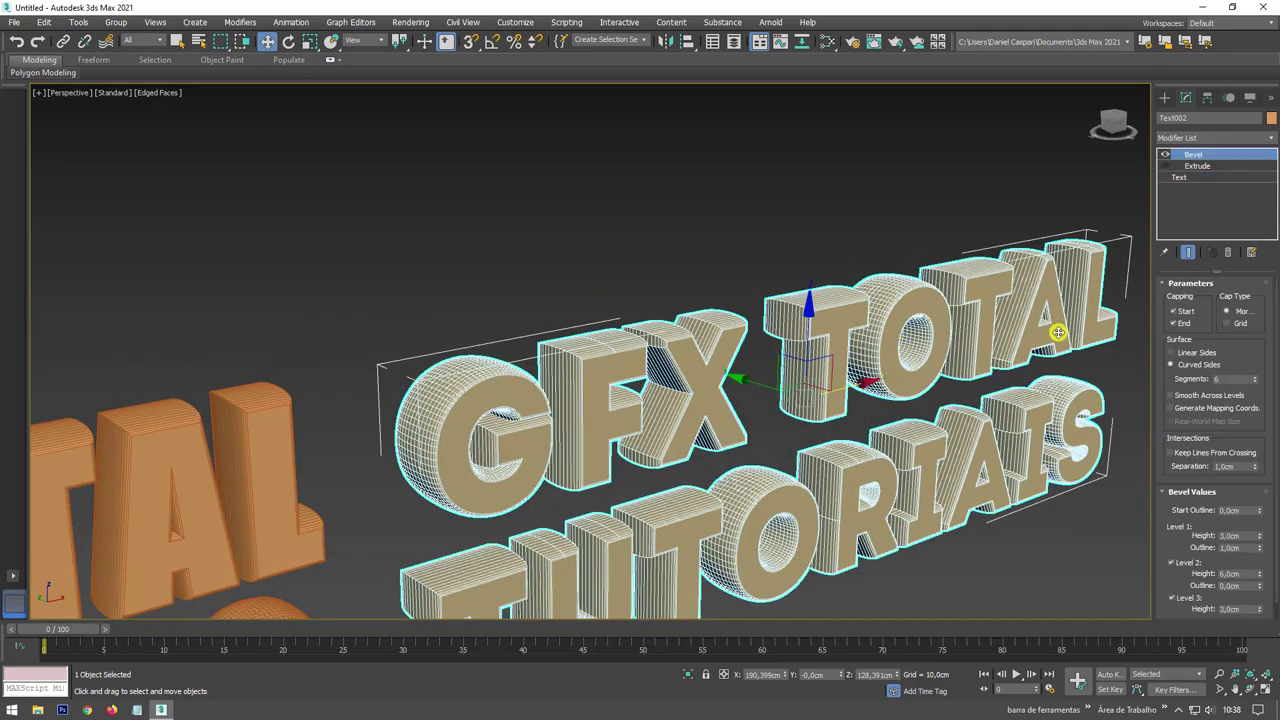
{"action": "middle_click_drag", "start_coordinate": [1060, 331], "coordinate": [844, 324], "text": "alt"}
{"action": "scroll", "coordinate": [1037, 350], "scroll_direction": "up", "scroll_amount": 5}
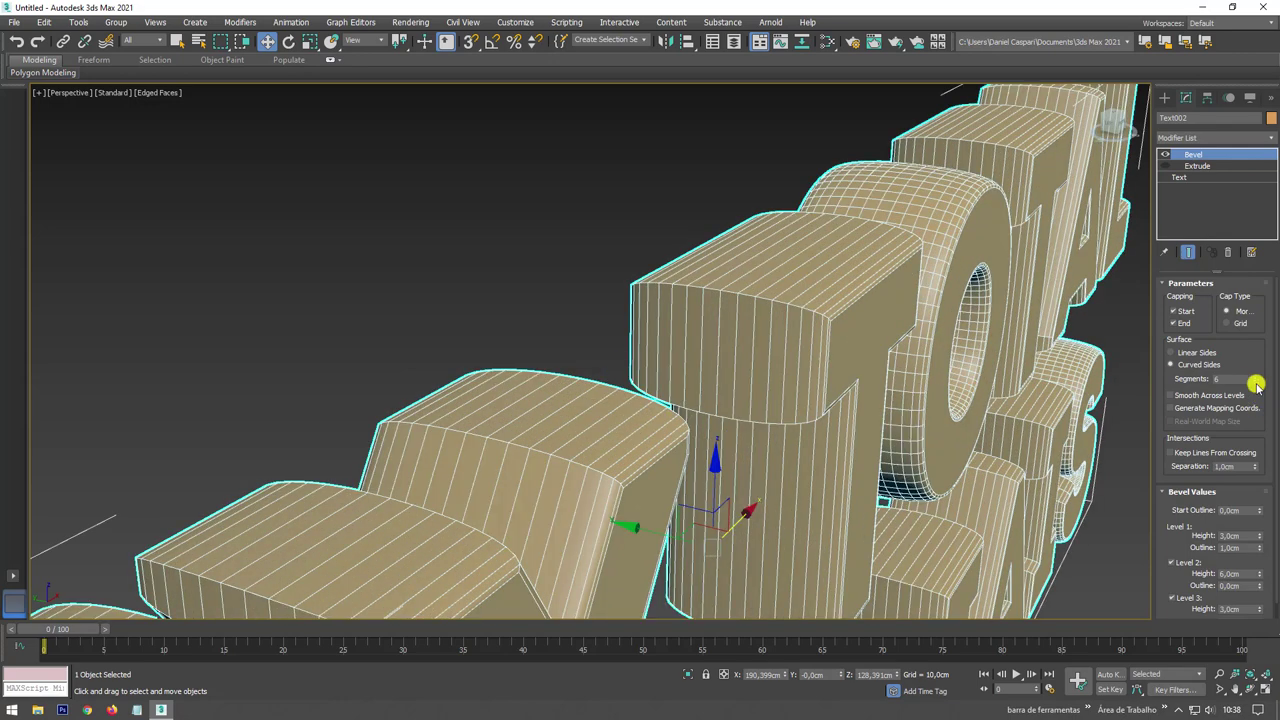
{"action": "scroll", "coordinate": [1244, 351], "scroll_direction": "down", "scroll_amount": 1}
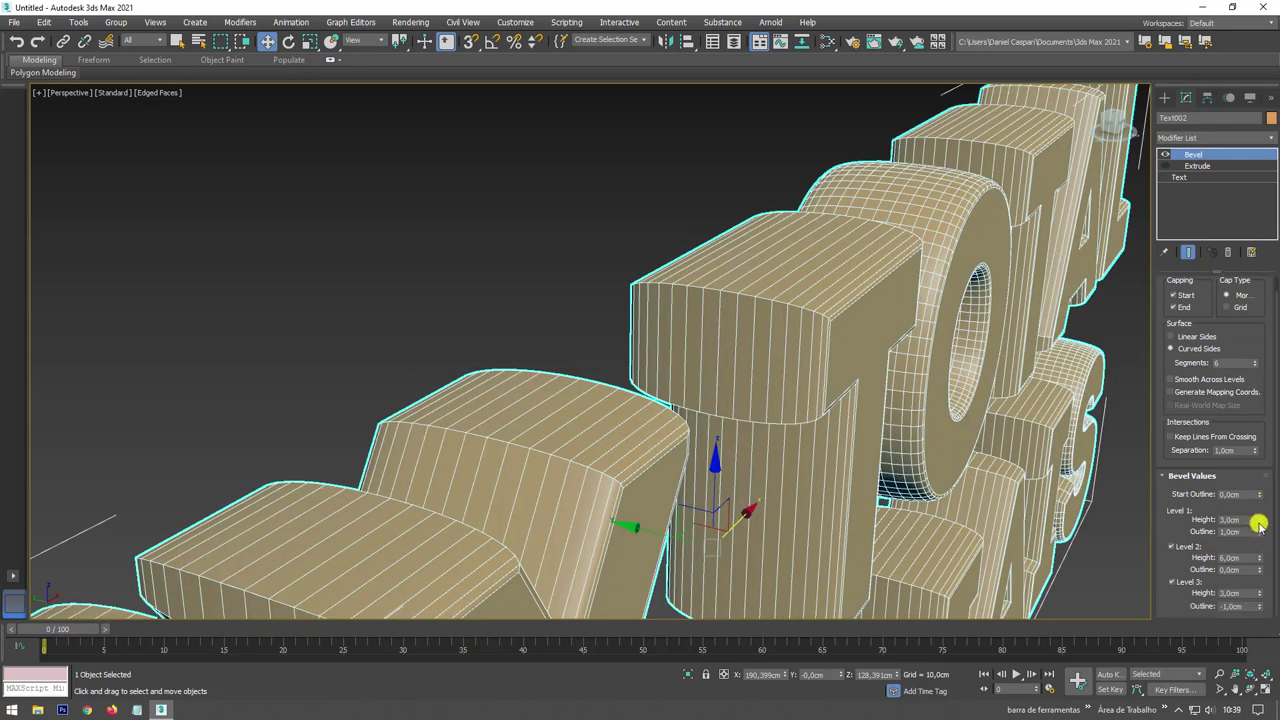
{"action": "left_click_drag", "start_coordinate": [1258, 560], "coordinate": [1258, 556]}
Set bevel Level 1 outline to 2,0cm and Level 3 outline to -2,0cm.
{"action": "scroll", "coordinate": [1071, 451], "scroll_direction": "up", "scroll_amount": 2}
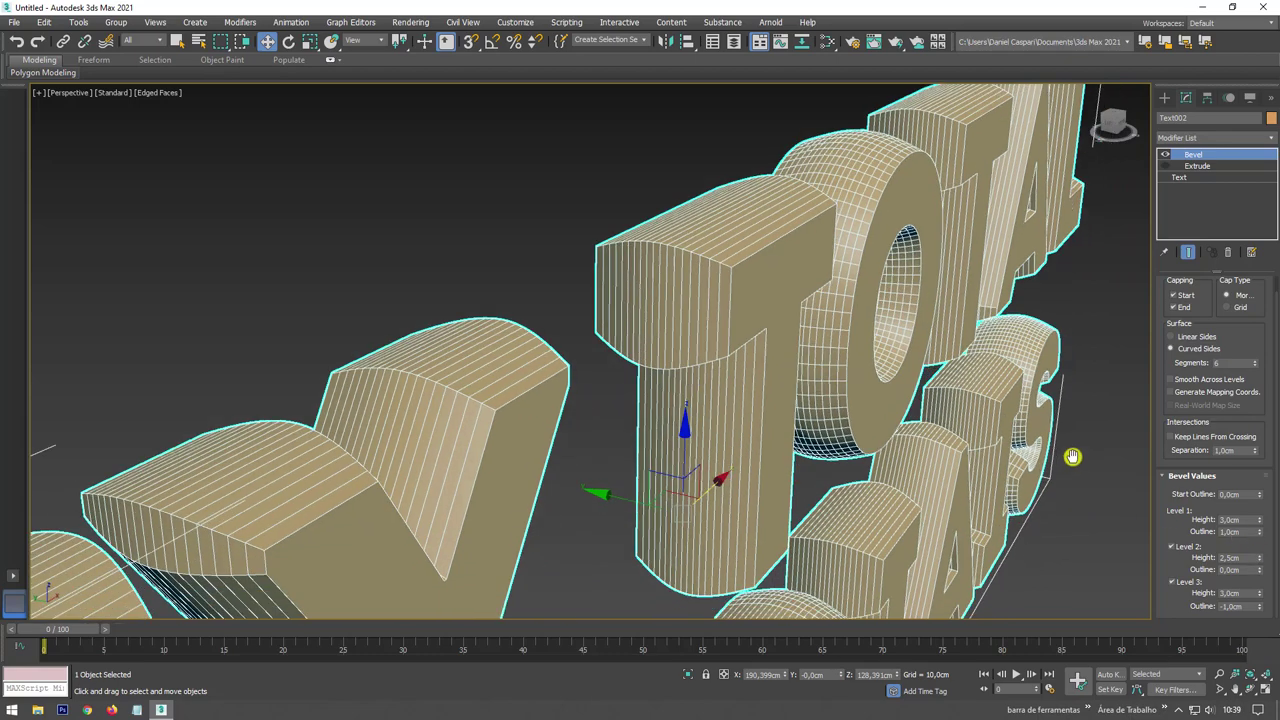
{"action": "scroll", "coordinate": [1071, 451], "scroll_direction": "up", "scroll_amount": 3}
{"action": "scroll", "coordinate": [1071, 451], "scroll_direction": "up", "scroll_amount": 2}
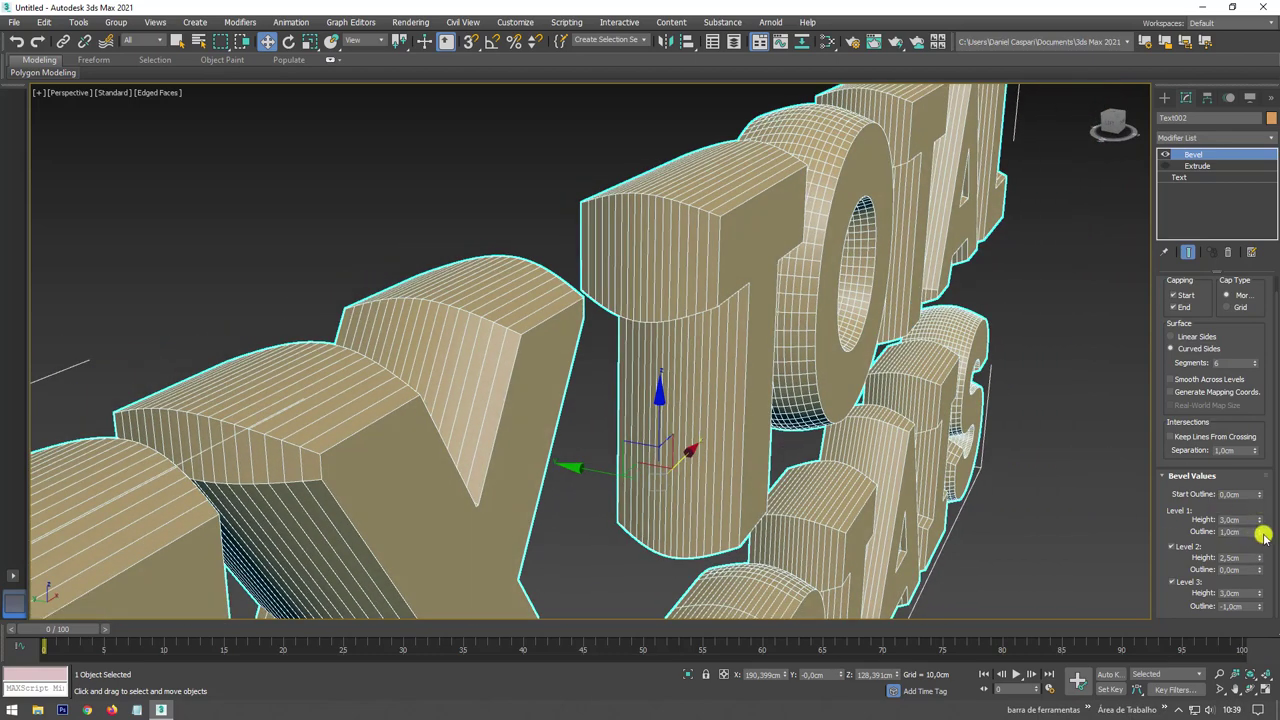
{"action": "left_click_drag", "start_coordinate": [1258, 537], "coordinate": [1260, 529]}
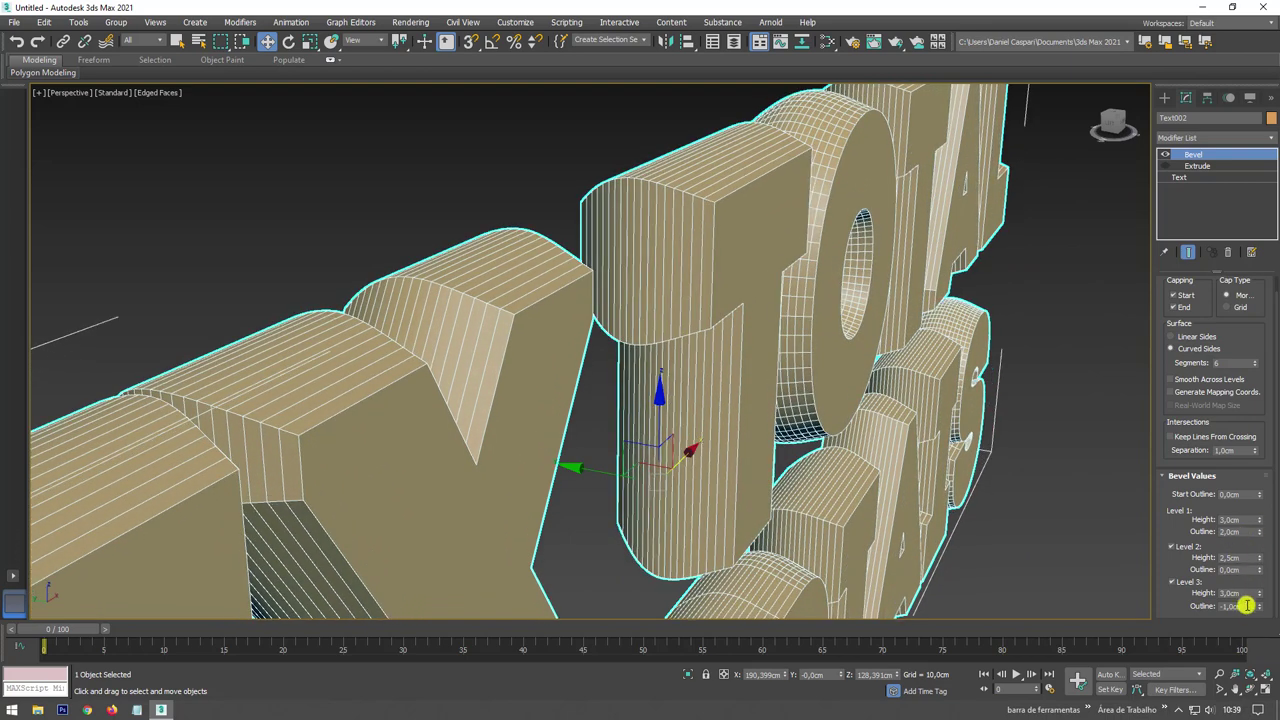
{"action": "left_click_drag", "start_coordinate": [1247, 605], "coordinate": [1227, 605]}
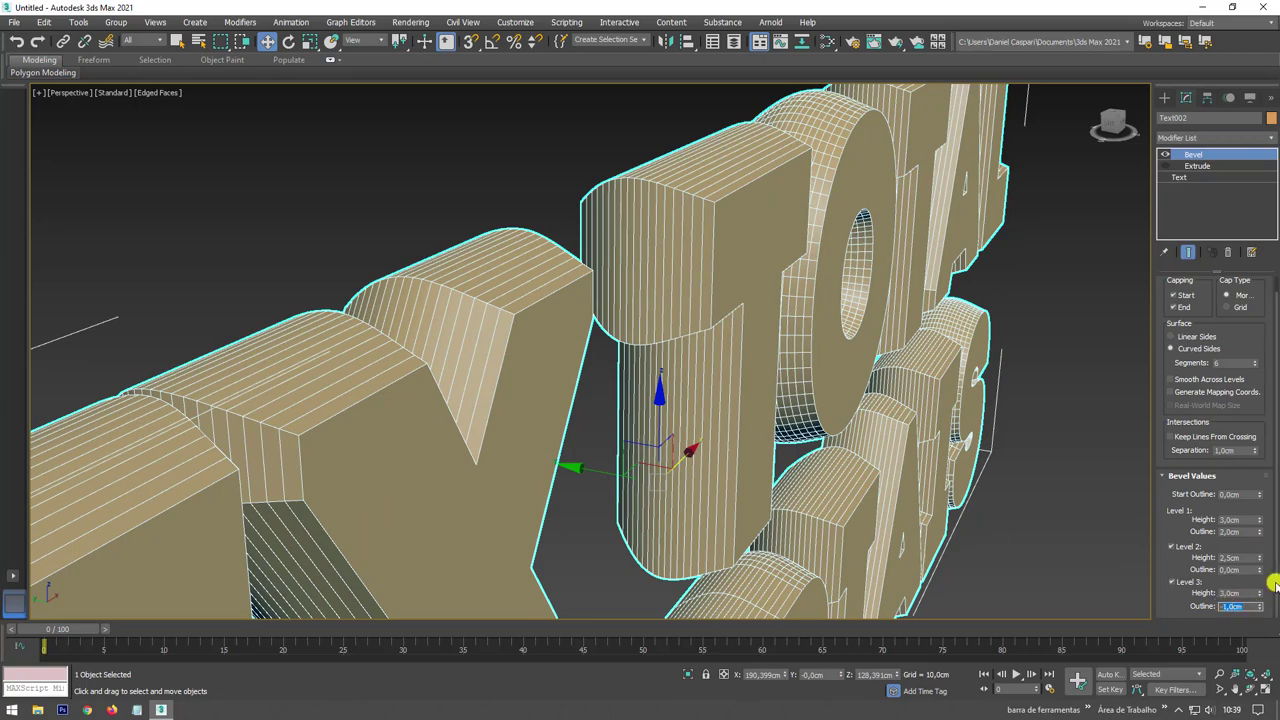
{"action": "type", "text": "-2"}
{"action": "key", "text": "Return"}
{"action": "scroll", "coordinate": [886, 480], "scroll_direction": "down", "scroll_amount": 5}
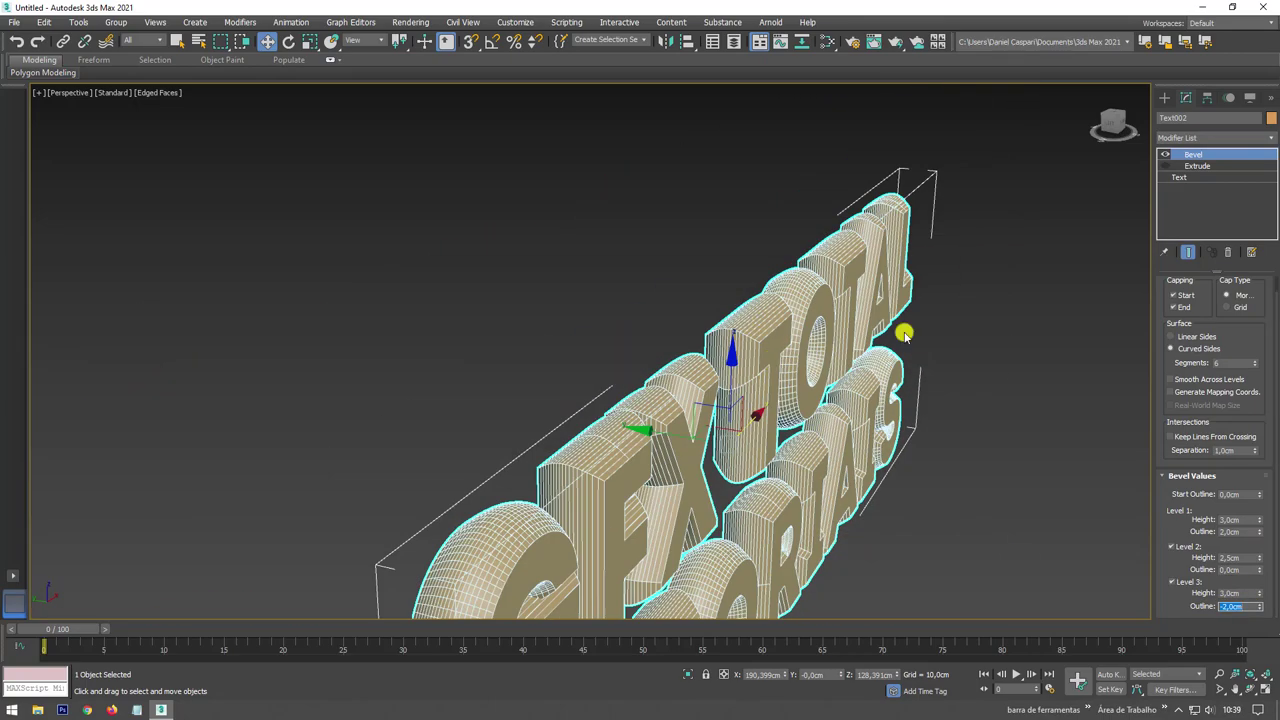
{"action": "middle_click_drag", "start_coordinate": [903, 331], "coordinate": [678, 330], "text": "alt"}
Shift-drag the Intro text to the right to clone it as a Copy named Text003.
{"action": "scroll", "coordinate": [785, 315], "scroll_direction": "down", "scroll_amount": 3}
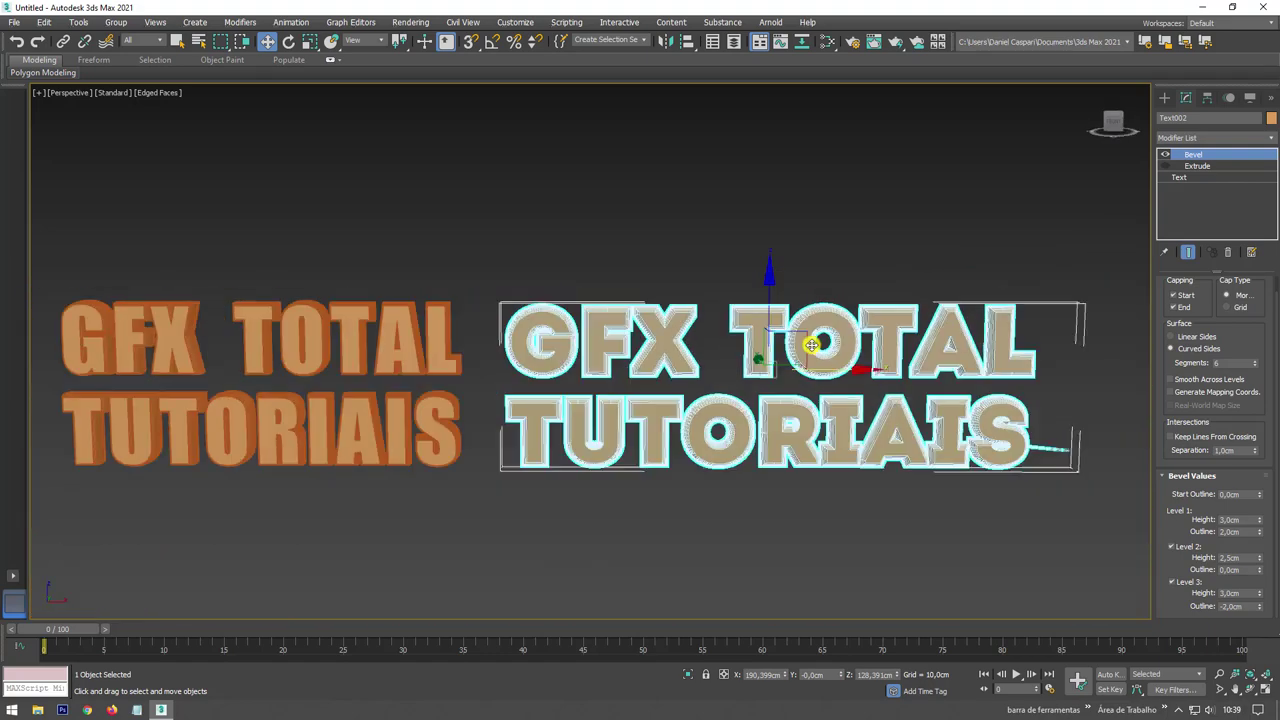
{"action": "scroll", "coordinate": [509, 371], "scroll_direction": "down", "scroll_amount": 2}
{"action": "middle_click_drag", "start_coordinate": [509, 371], "coordinate": [423, 337]}
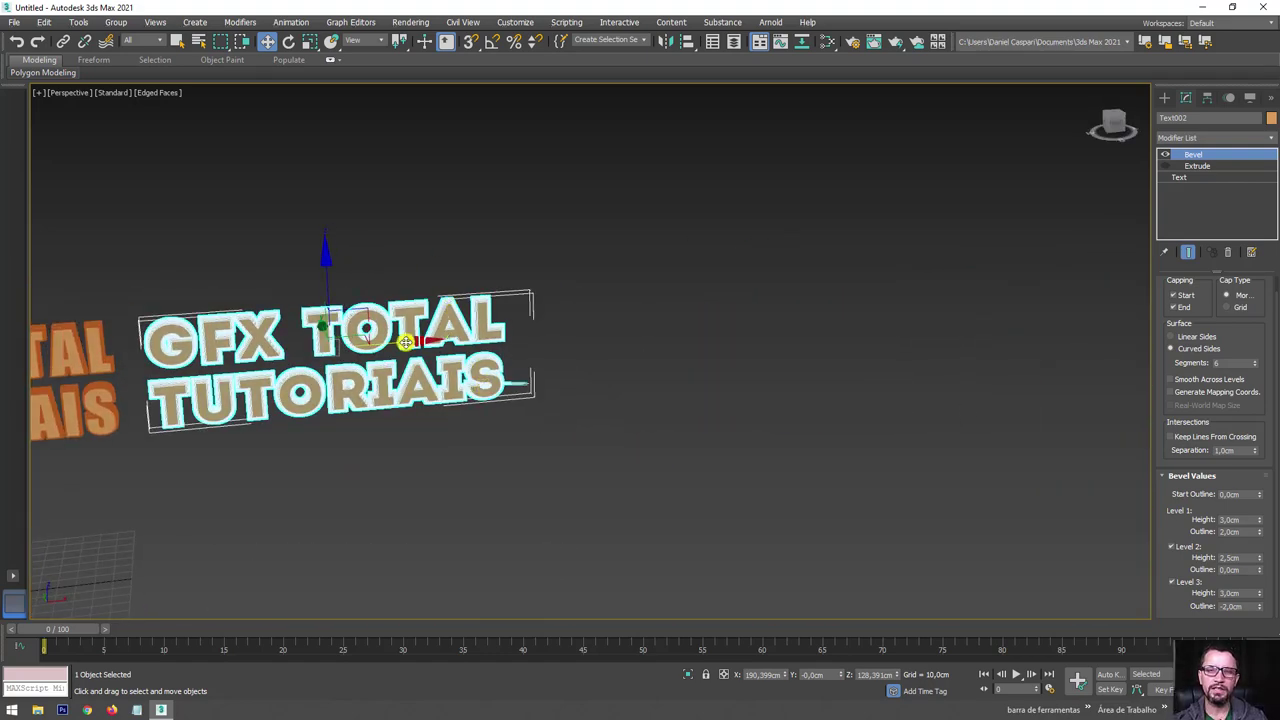
{"action": "middle_click_drag", "start_coordinate": [417, 346], "coordinate": [450, 403]}
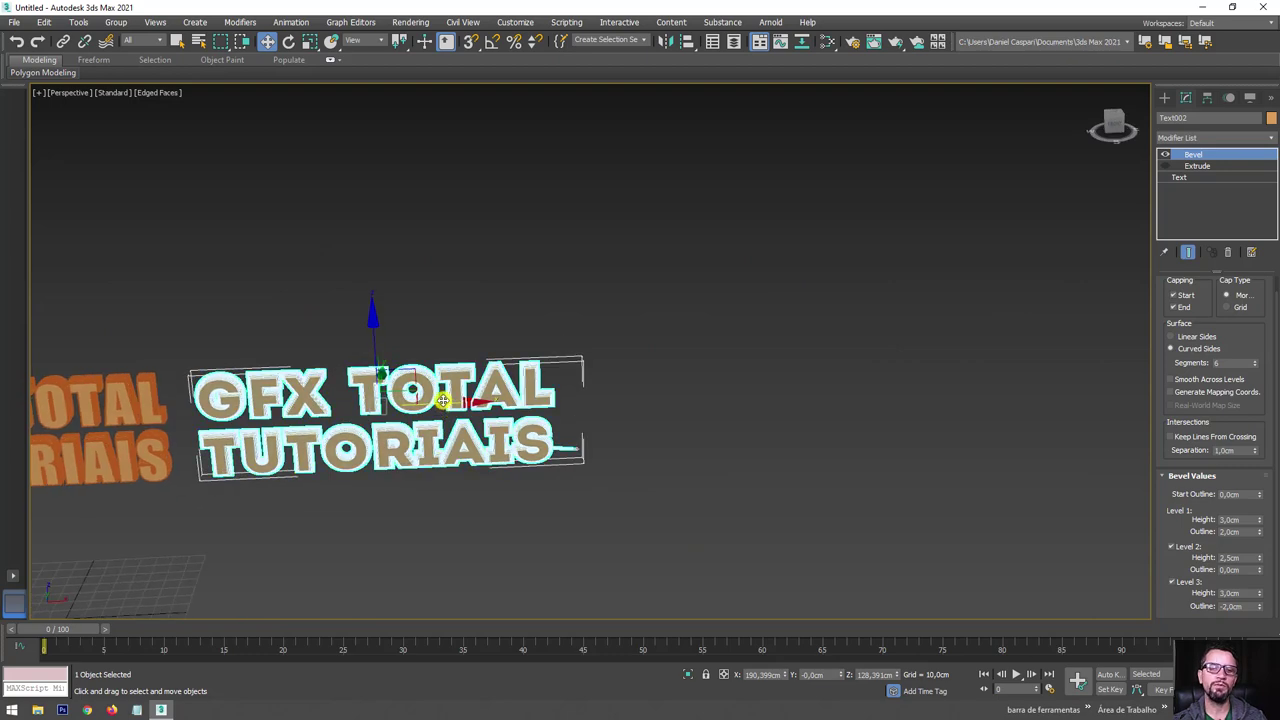
{"action": "mouse_move", "coordinate": [450, 403]}
{"action": "left_mouse_down", "text": "shift"}
{"action": "mouse_move", "coordinate": [648, 388]}
{"action": "mouse_move", "coordinate": [900, 393]}
{"action": "left_mouse_up", "text": "shift"}
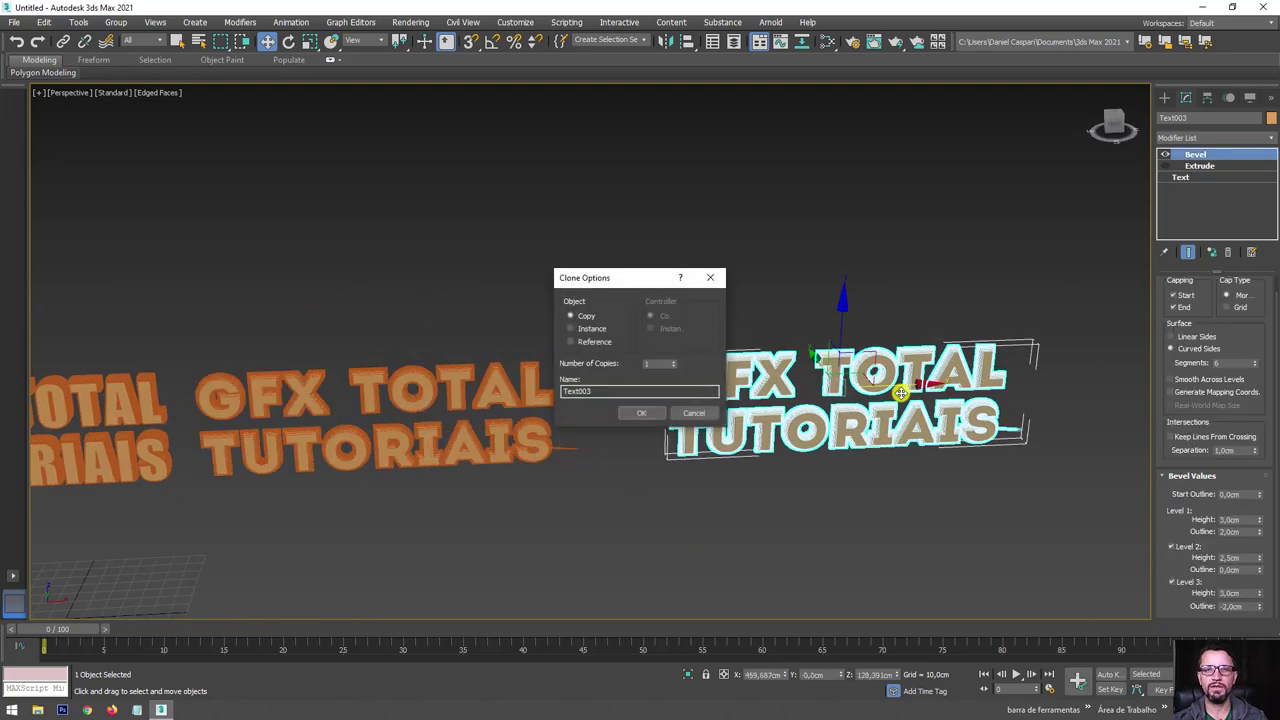
{"action": "left_click", "coordinate": [640, 413]}
Set the Bevel's Level 1 Outline to 1.8cm and Level 3 Outline to -1.8cm to remove the spike.
{"action": "middle_click_drag", "start_coordinate": [826, 432], "coordinate": [831, 490], "text": "alt"}
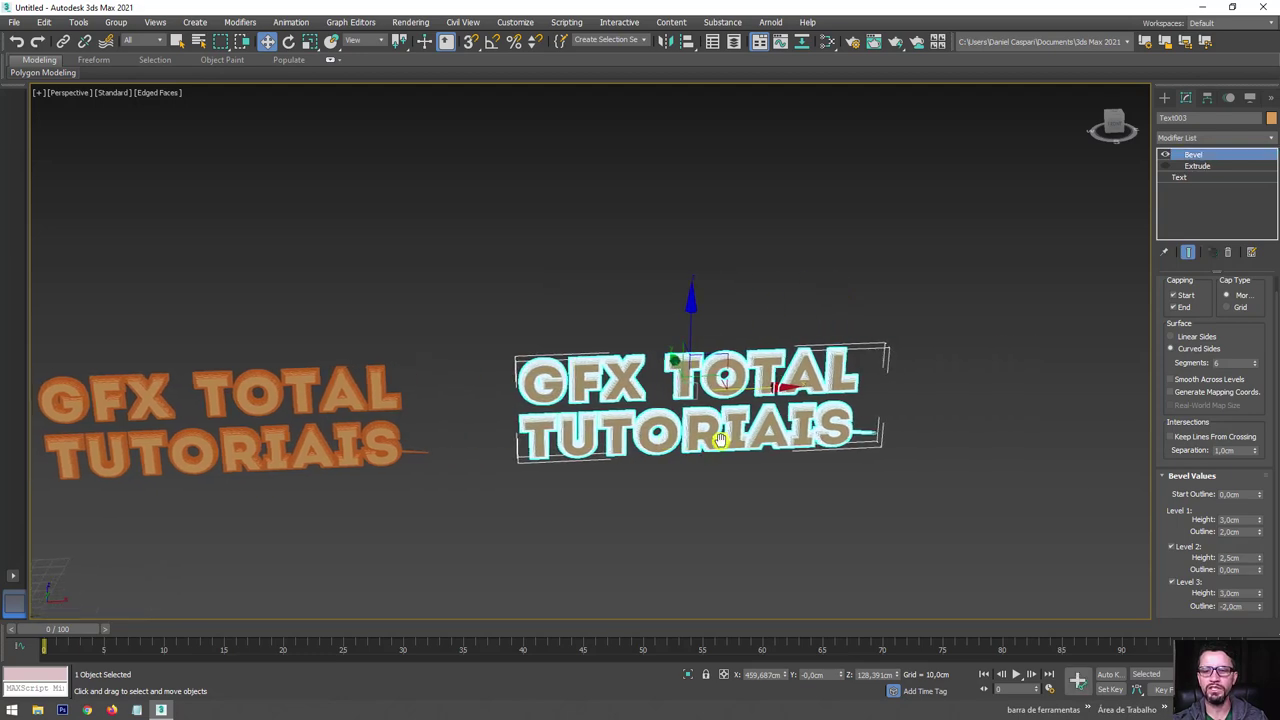
{"action": "scroll", "coordinate": [831, 490], "scroll_direction": "up", "scroll_amount": 5}
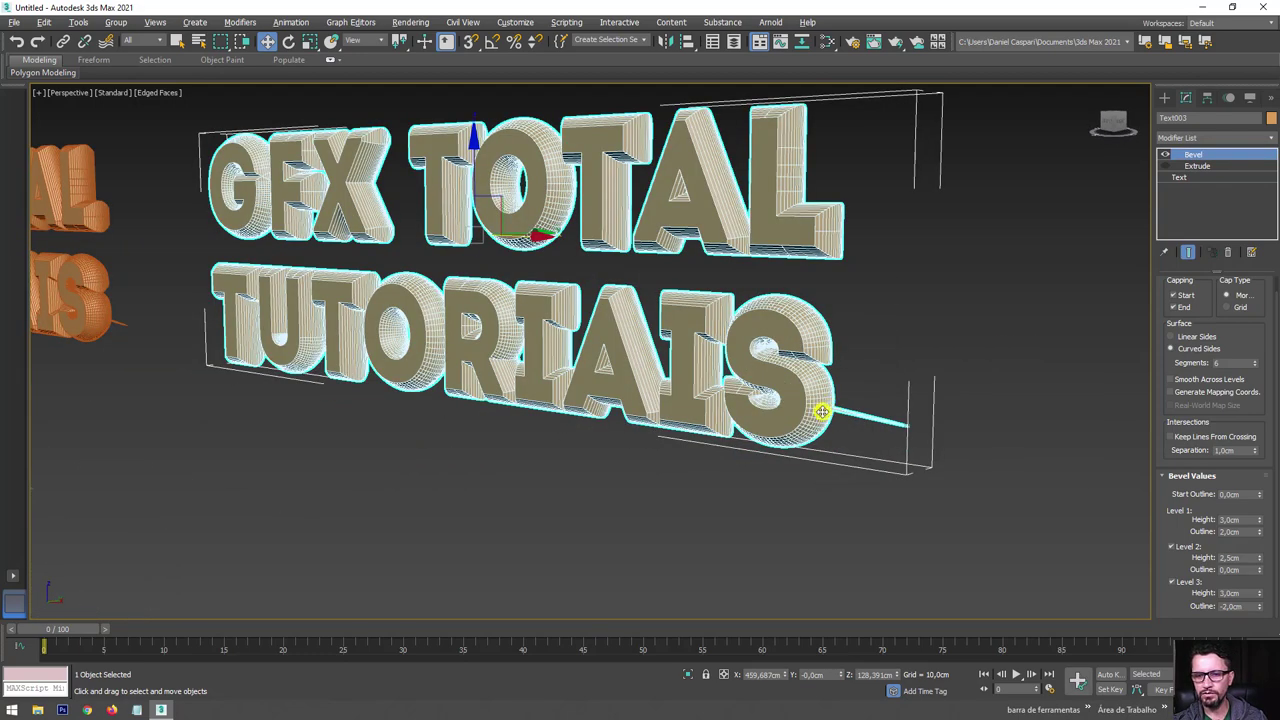
{"action": "middle_click_drag", "start_coordinate": [821, 411], "coordinate": [711, 491], "text": "alt"}
{"action": "scroll", "coordinate": [722, 502], "scroll_direction": "up", "scroll_amount": 4}
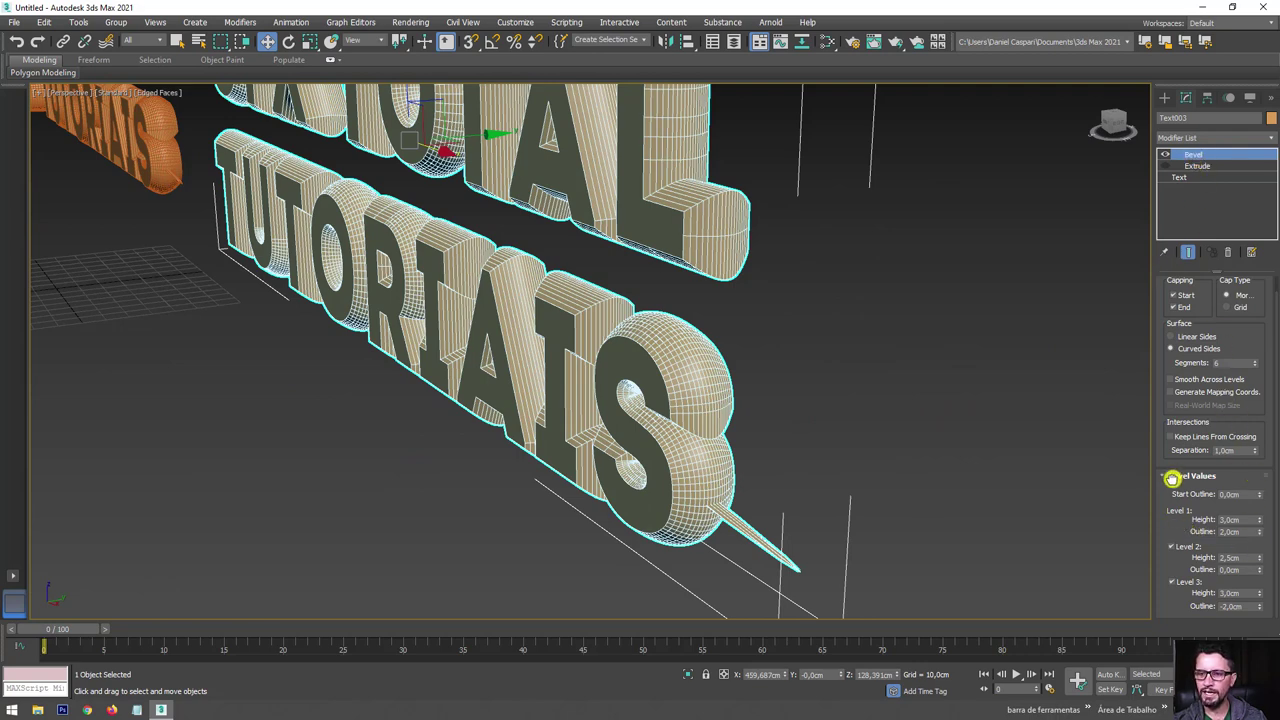
{"action": "left_click", "coordinate": [1259, 535]}
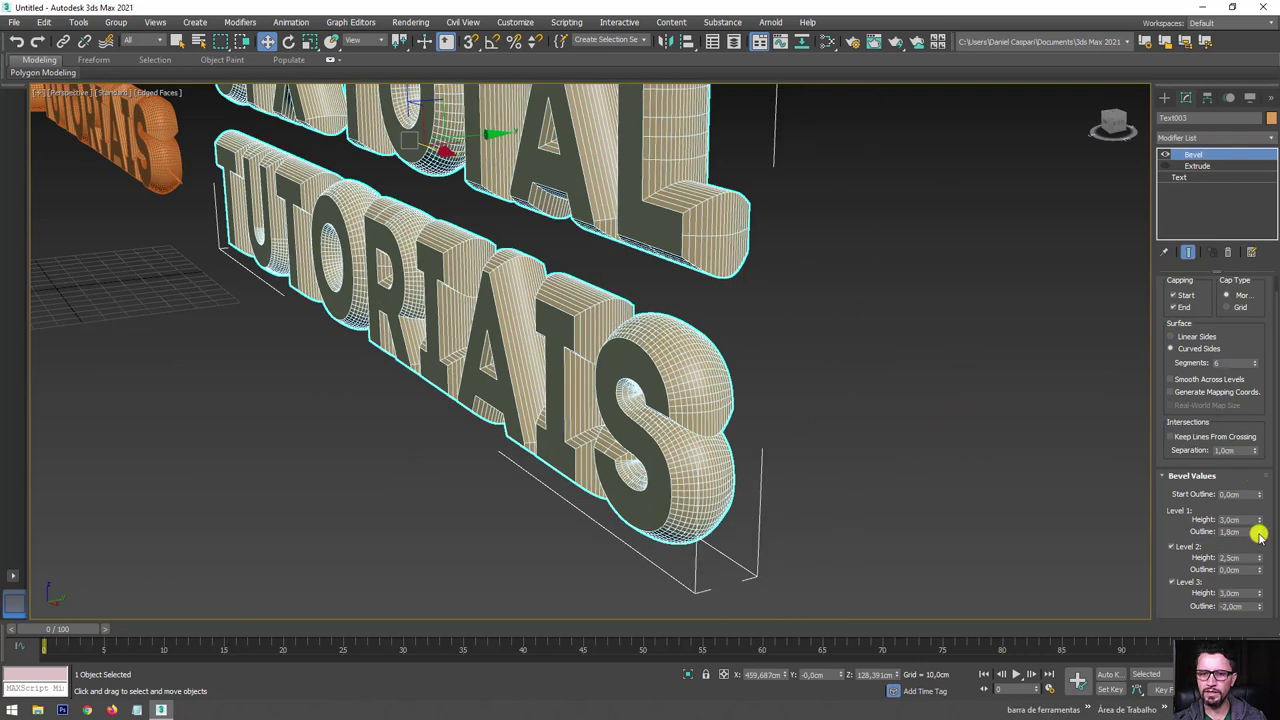
{"action": "left_click", "coordinate": [1259, 602]}
{"action": "key", "text": "shift+z"}
{"action": "key", "text": "z"}
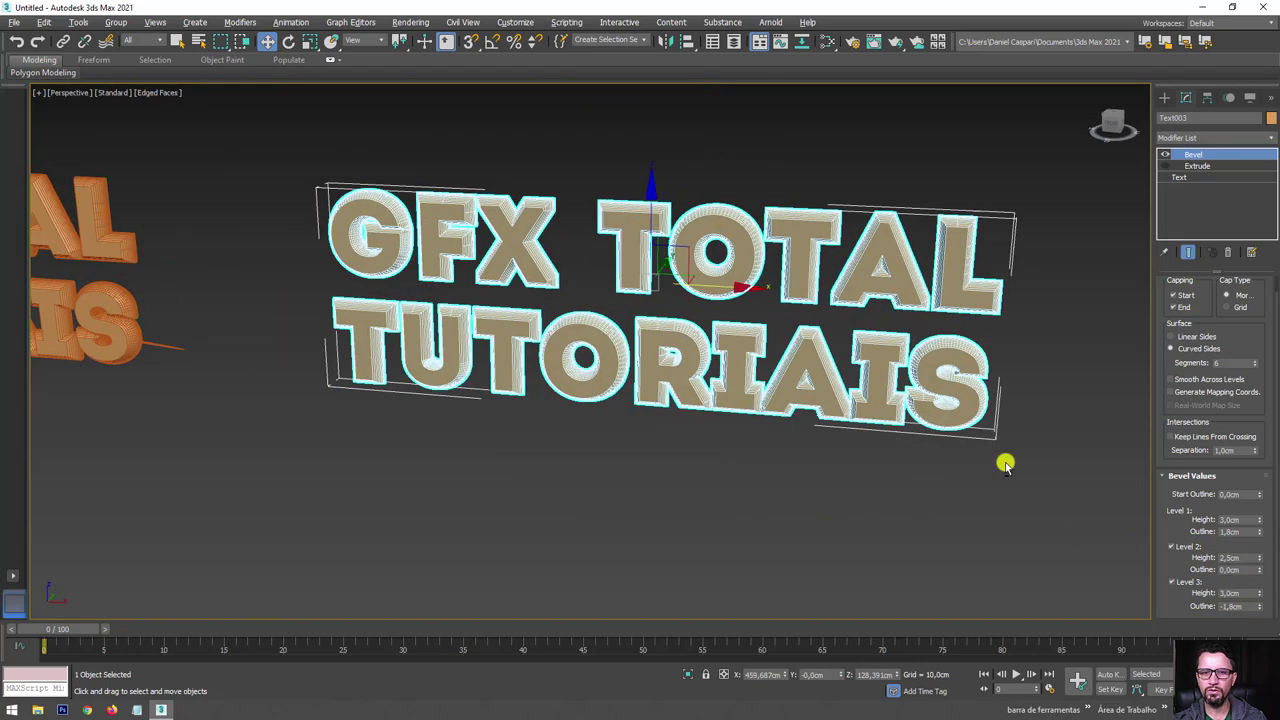
Move the Text003 copy slightly to the left.
{"action": "scroll", "coordinate": [1005, 465], "scroll_direction": "down", "scroll_amount": 5}
{"action": "scroll", "coordinate": [853, 390], "scroll_direction": "up", "scroll_amount": 1}
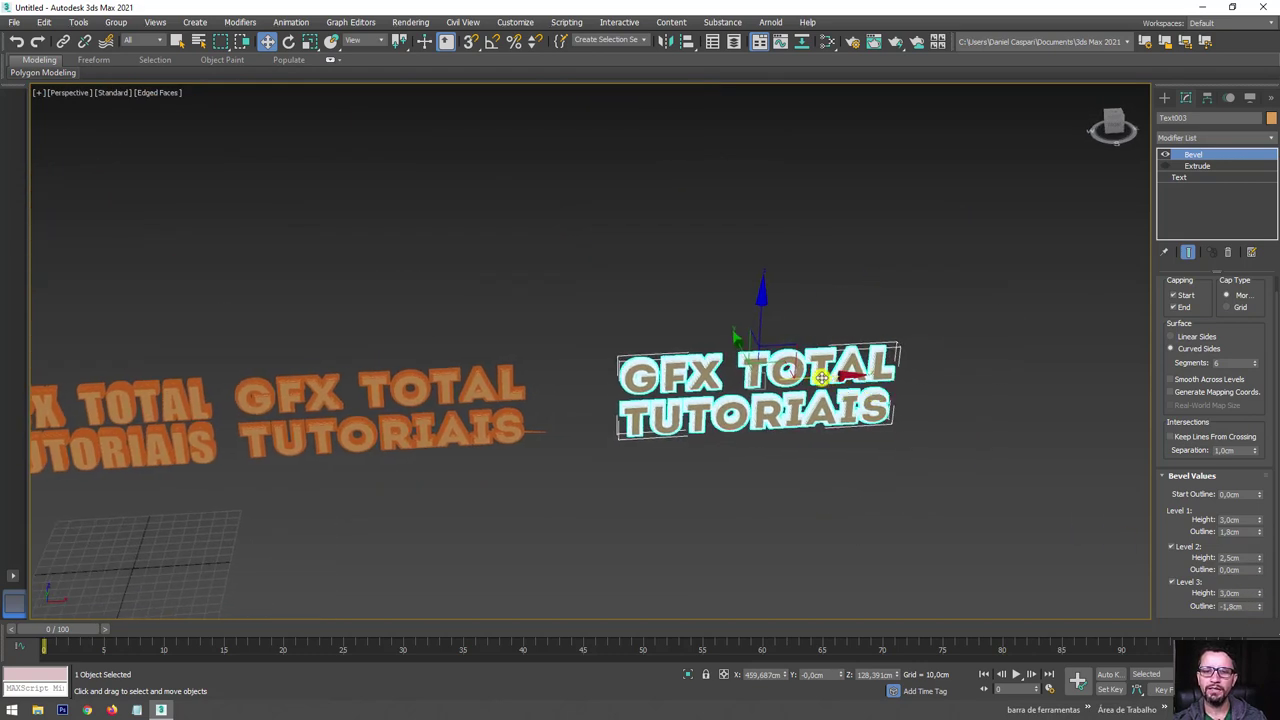
{"action": "left_click_drag", "start_coordinate": [820, 377], "coordinate": [775, 381]}
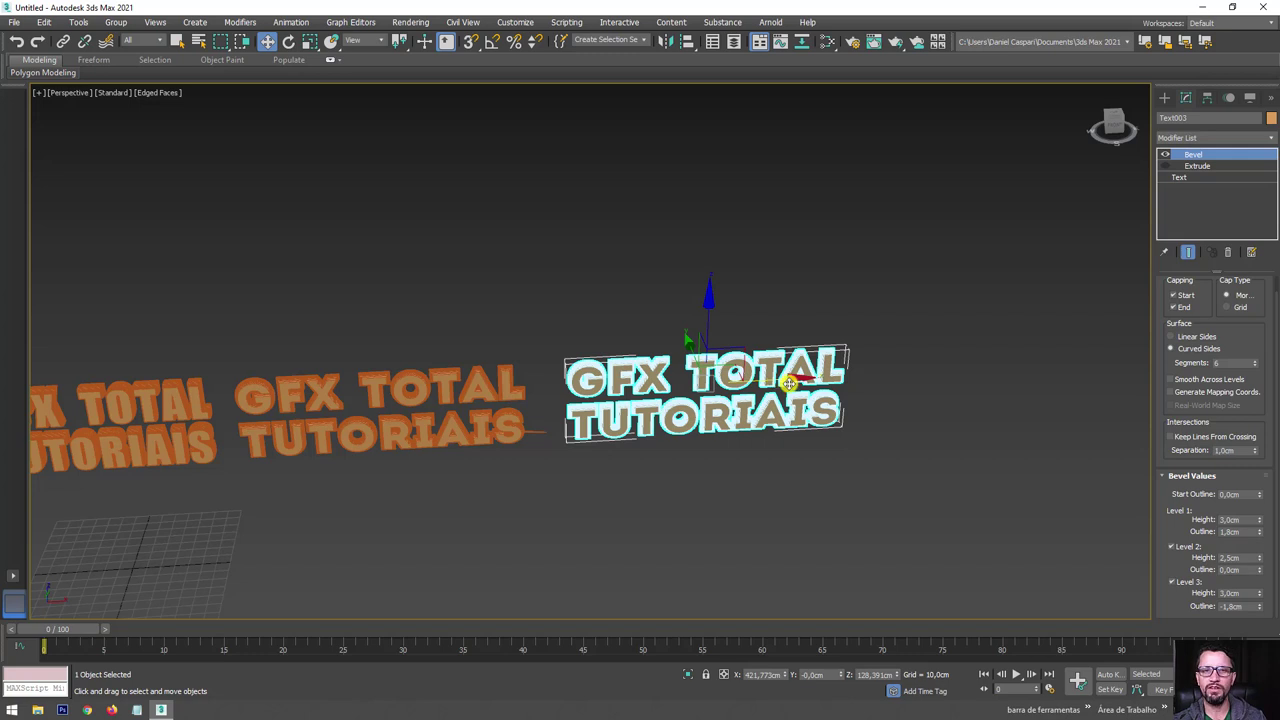
{"action": "middle_click_drag", "start_coordinate": [790, 383], "coordinate": [903, 343], "text": "alt"}
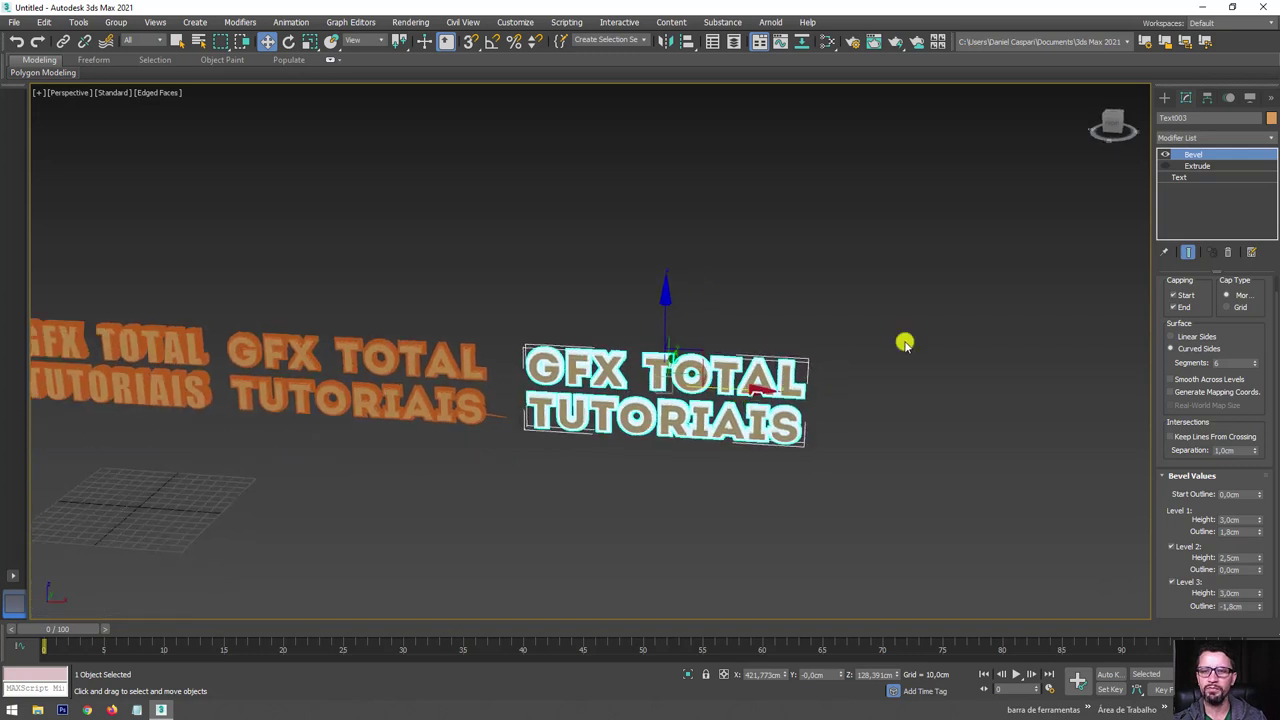
Add an Attribute Holder modifier to Text003 by mistake, then delete it.
{"action": "left_click", "coordinate": [1273, 140]}
{"action": "scroll", "coordinate": [1255, 250], "scroll_direction": "down", "scroll_amount": 5}
{"action": "scroll", "coordinate": [1245, 323], "scroll_direction": "down", "scroll_amount": 5}
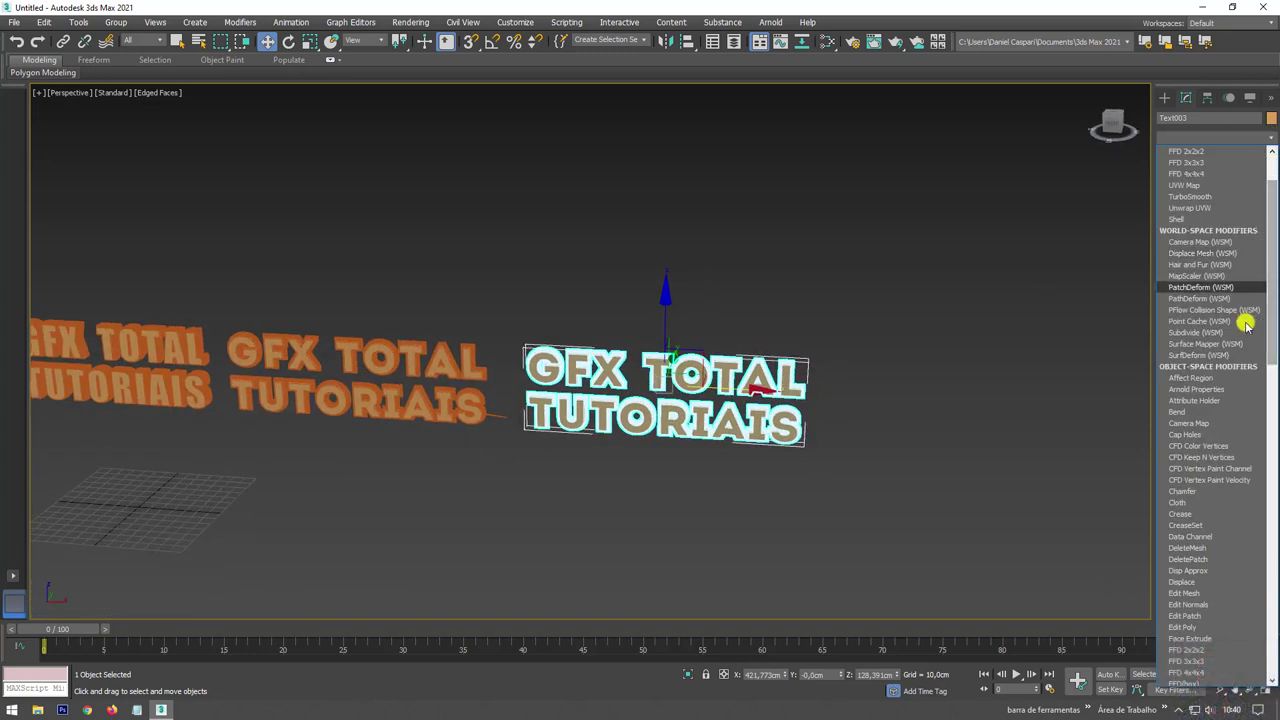
{"action": "left_click", "coordinate": [1194, 400]}
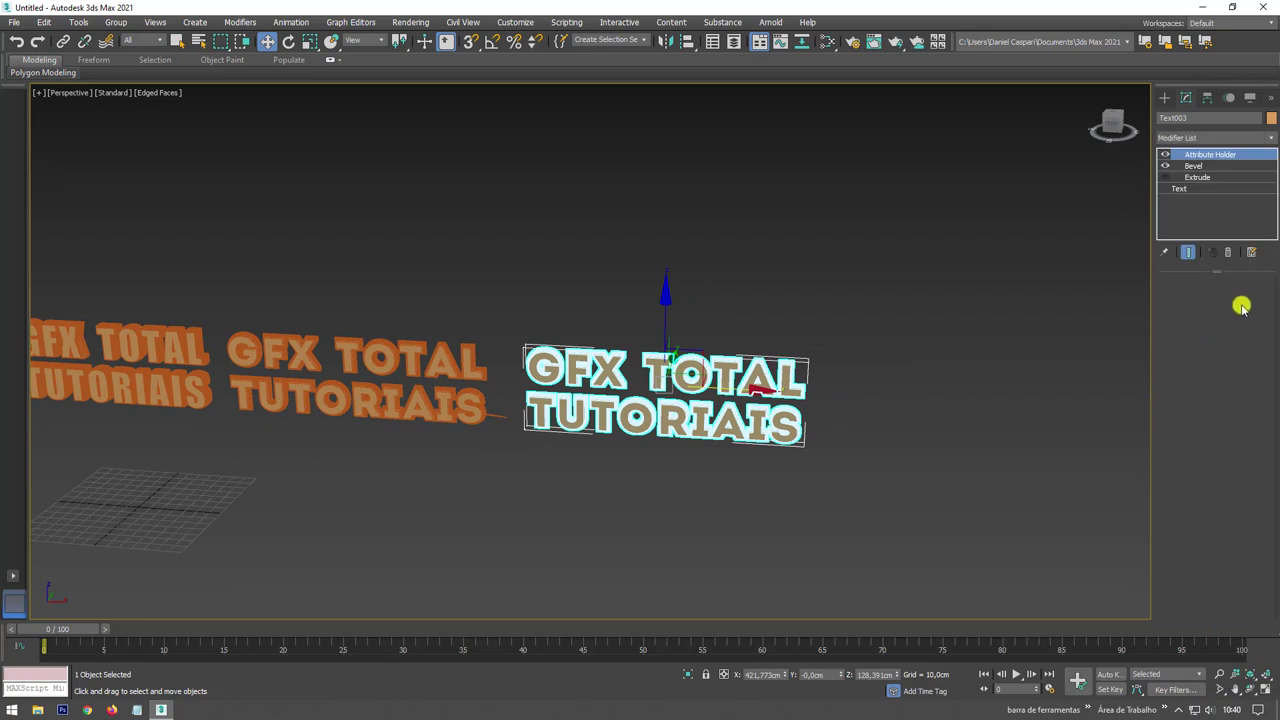
{"action": "left_click", "coordinate": [1228, 252]}
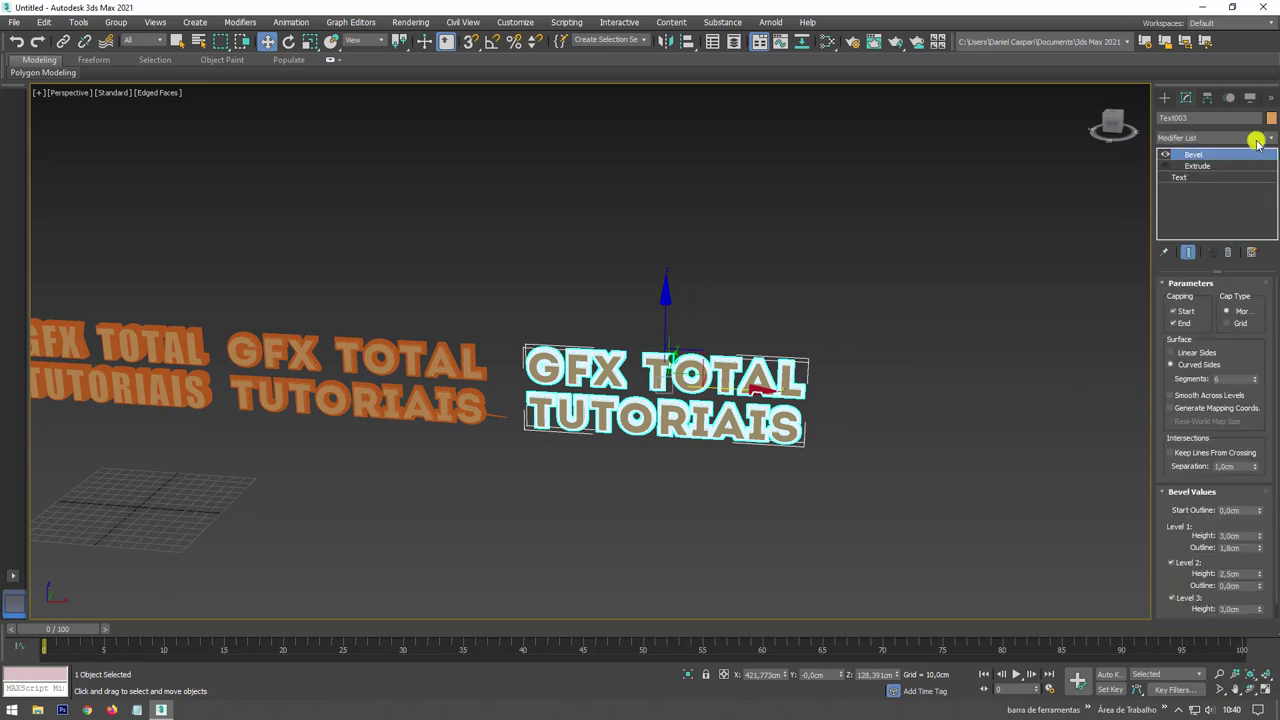
Add a Bend modifier above Bevel with Angle 201 on the Y axis.
{"action": "left_click", "coordinate": [1271, 137]}
{"action": "scroll", "coordinate": [1200, 250], "scroll_direction": "down", "scroll_amount": 5}
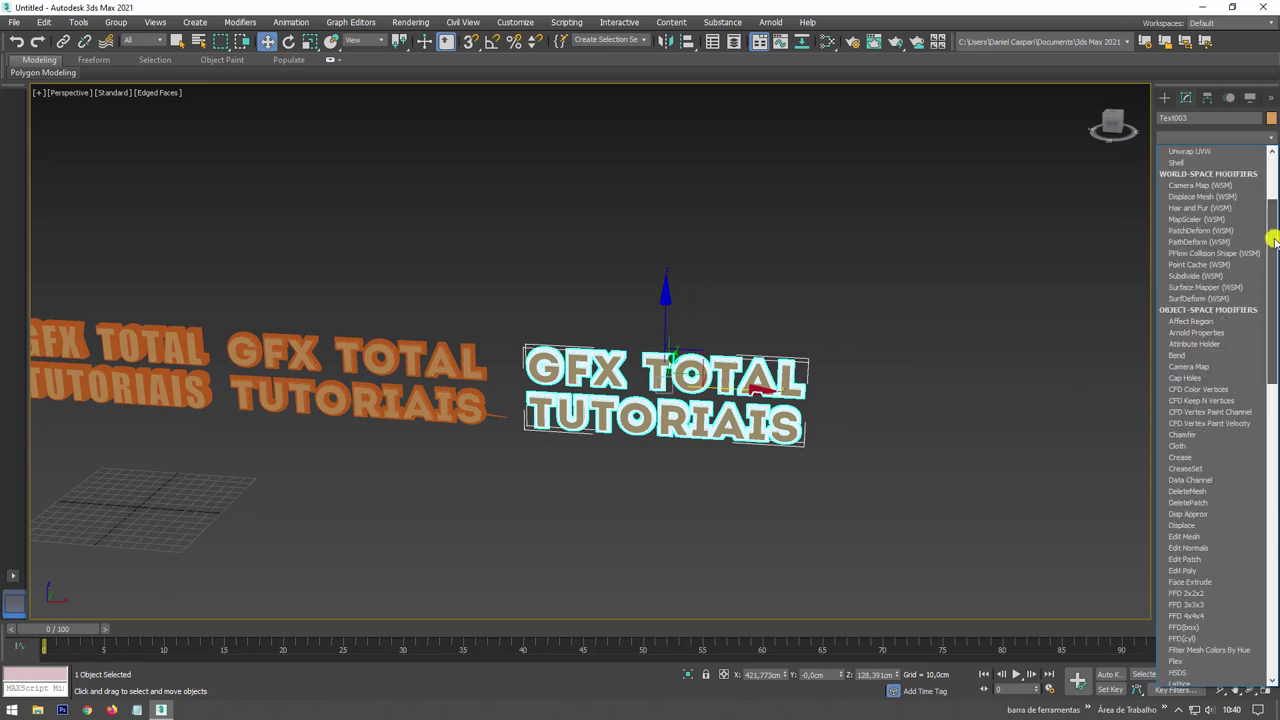
{"action": "left_click", "coordinate": [1178, 355]}
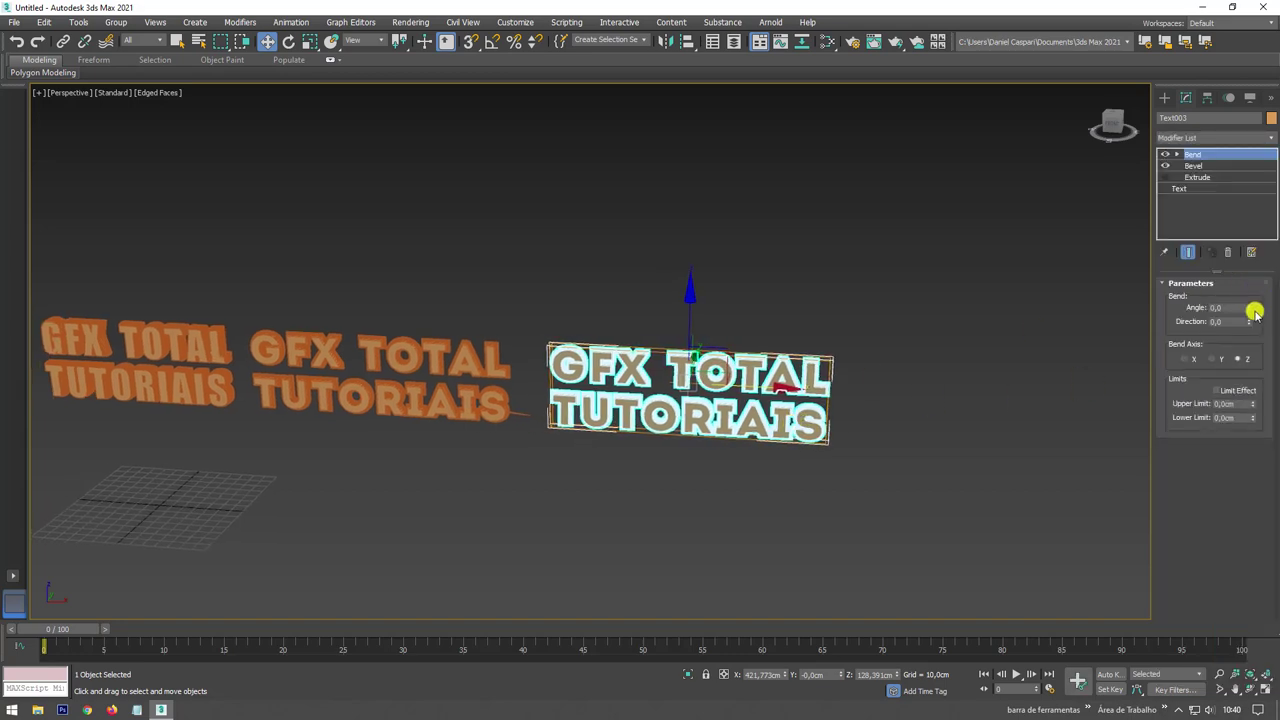
{"action": "left_click_drag", "start_coordinate": [1254, 310], "coordinate": [1235, 168]}
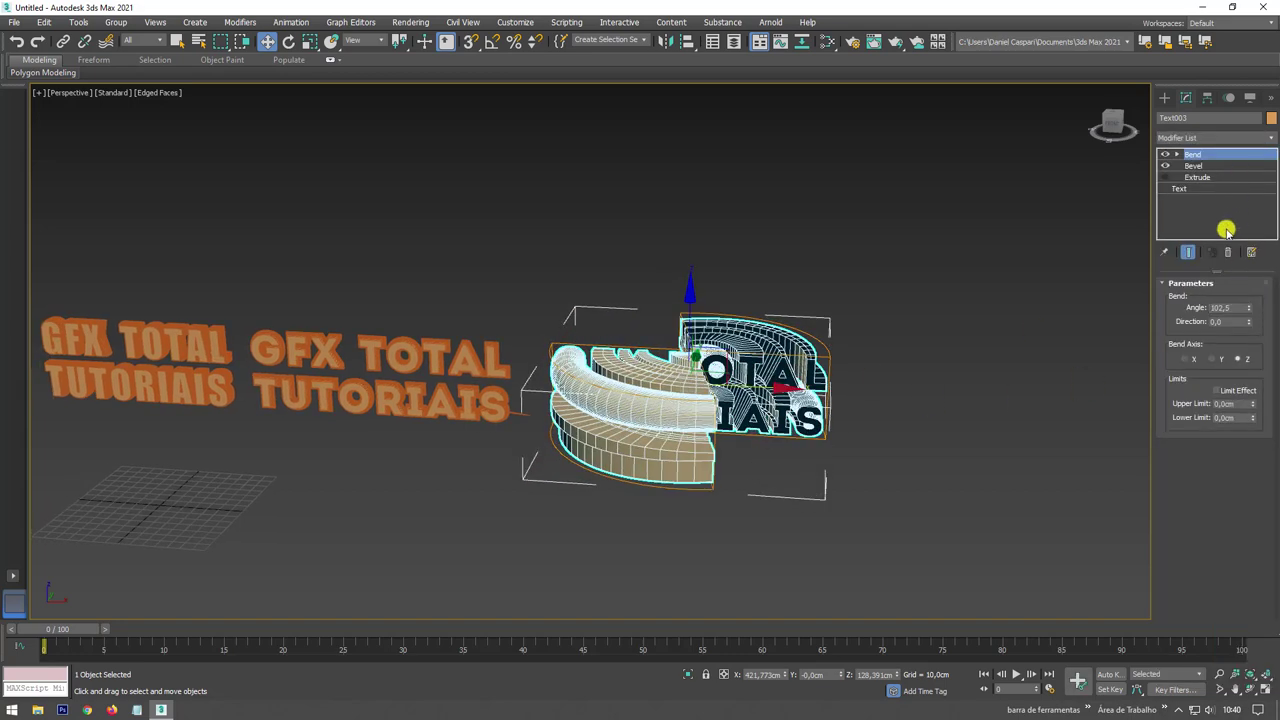
{"action": "left_click", "coordinate": [1212, 358]}
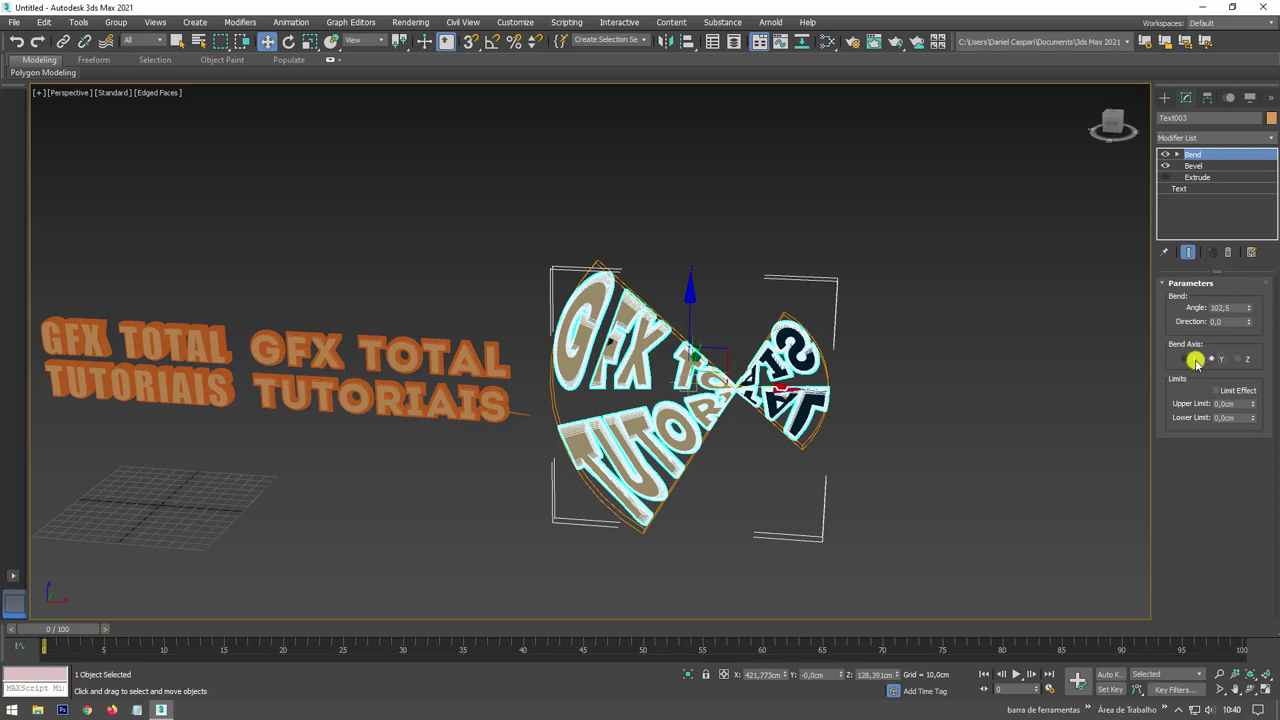
{"action": "left_click_drag", "start_coordinate": [1249, 310], "coordinate": [1234, 177]}
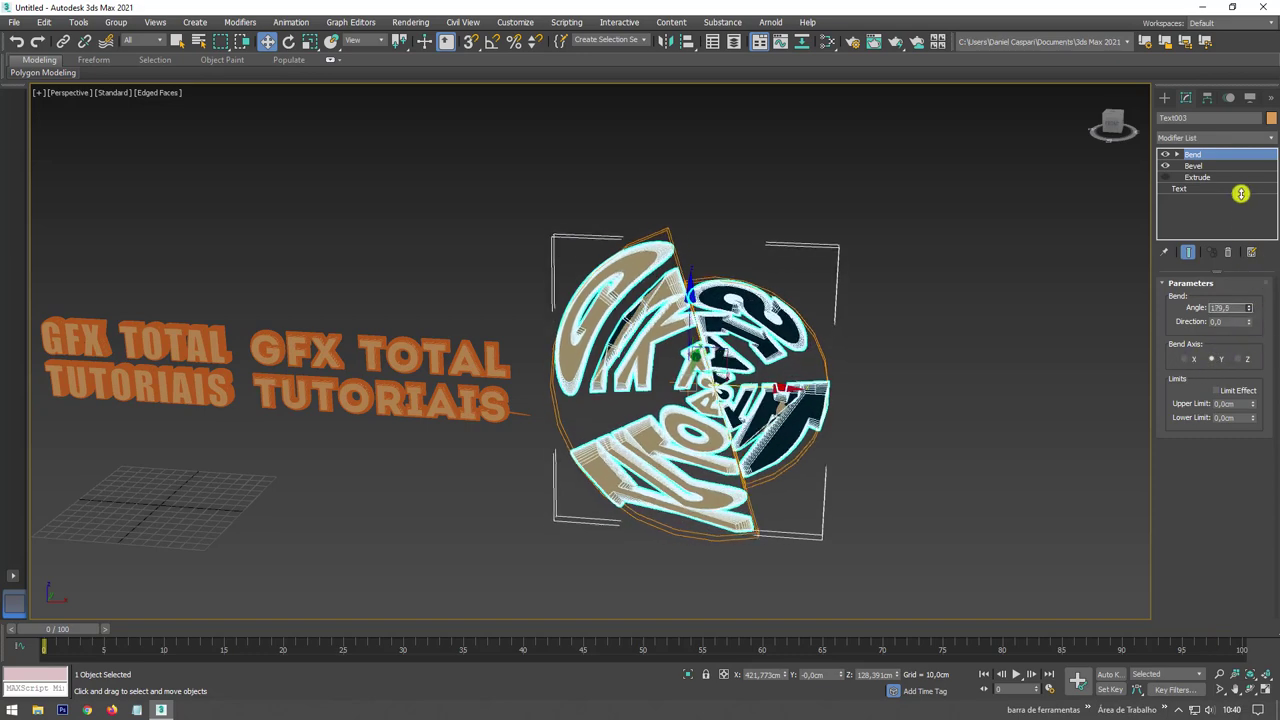
{"action": "scroll", "coordinate": [642, 320], "scroll_direction": "up", "scroll_amount": 3}
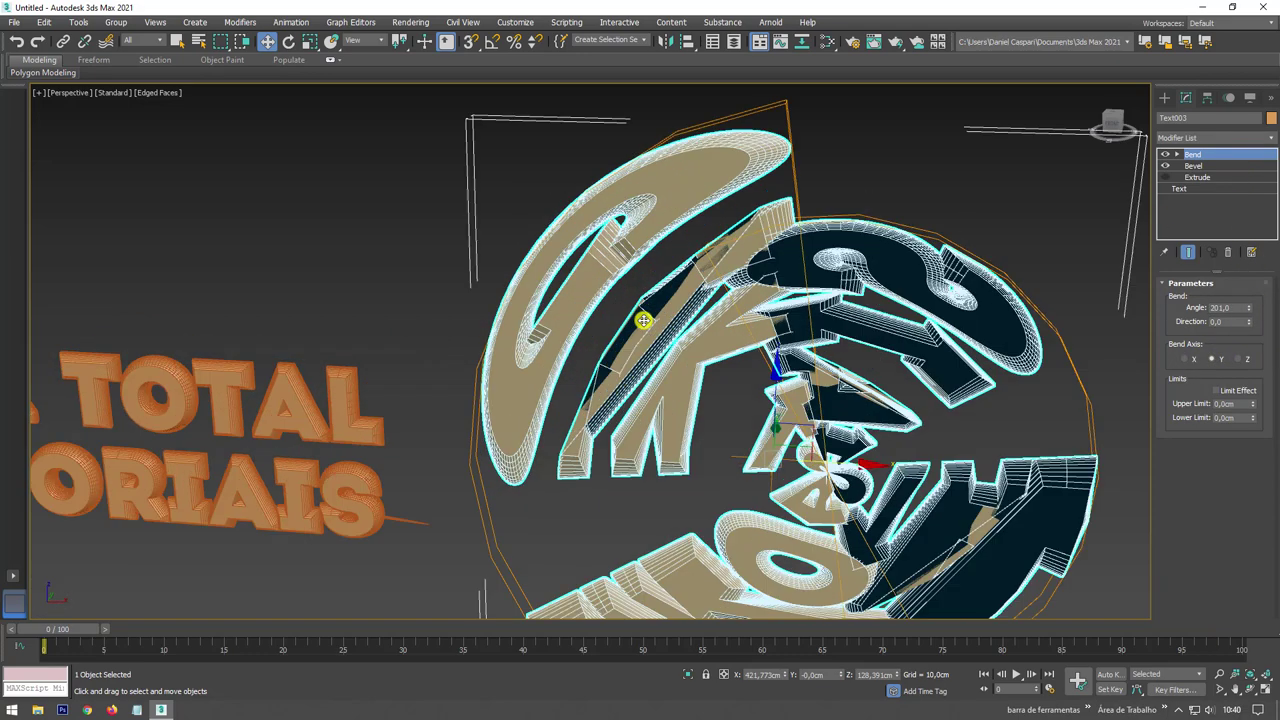
{"action": "scroll", "coordinate": [661, 332], "scroll_direction": "up", "scroll_amount": 3}
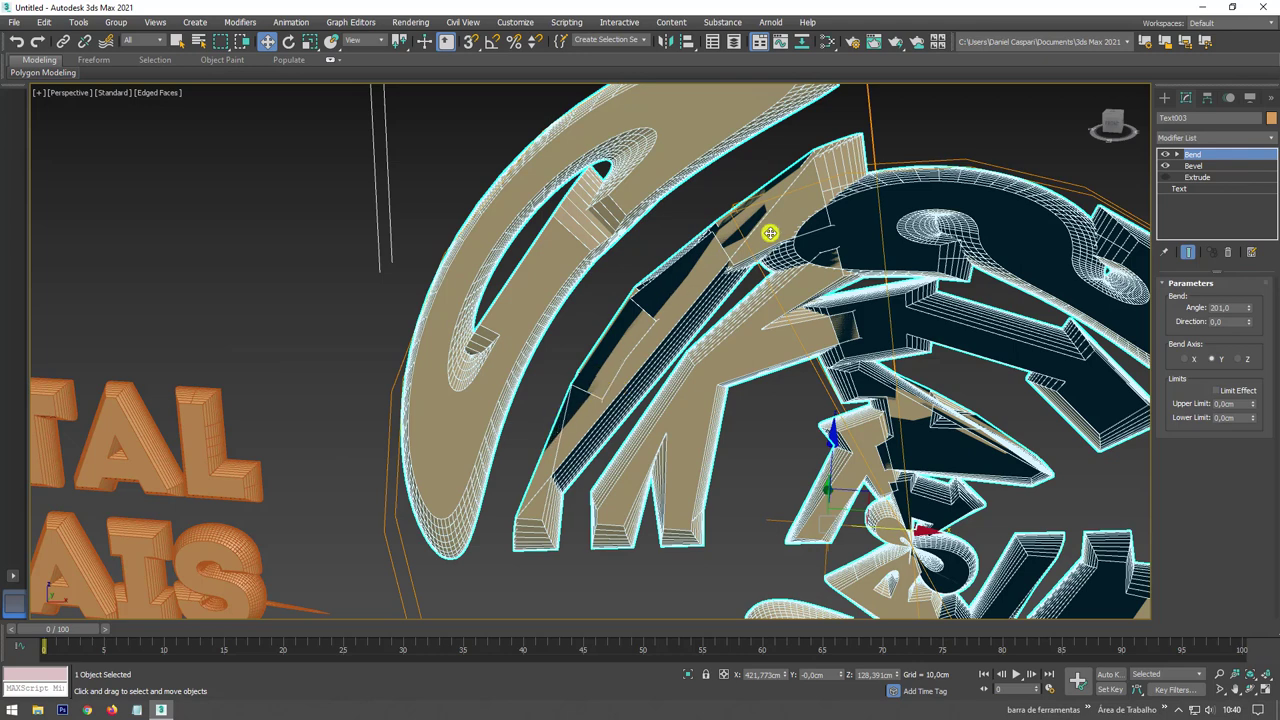
{"action": "scroll", "coordinate": [770, 233], "scroll_direction": "down", "scroll_amount": 3}
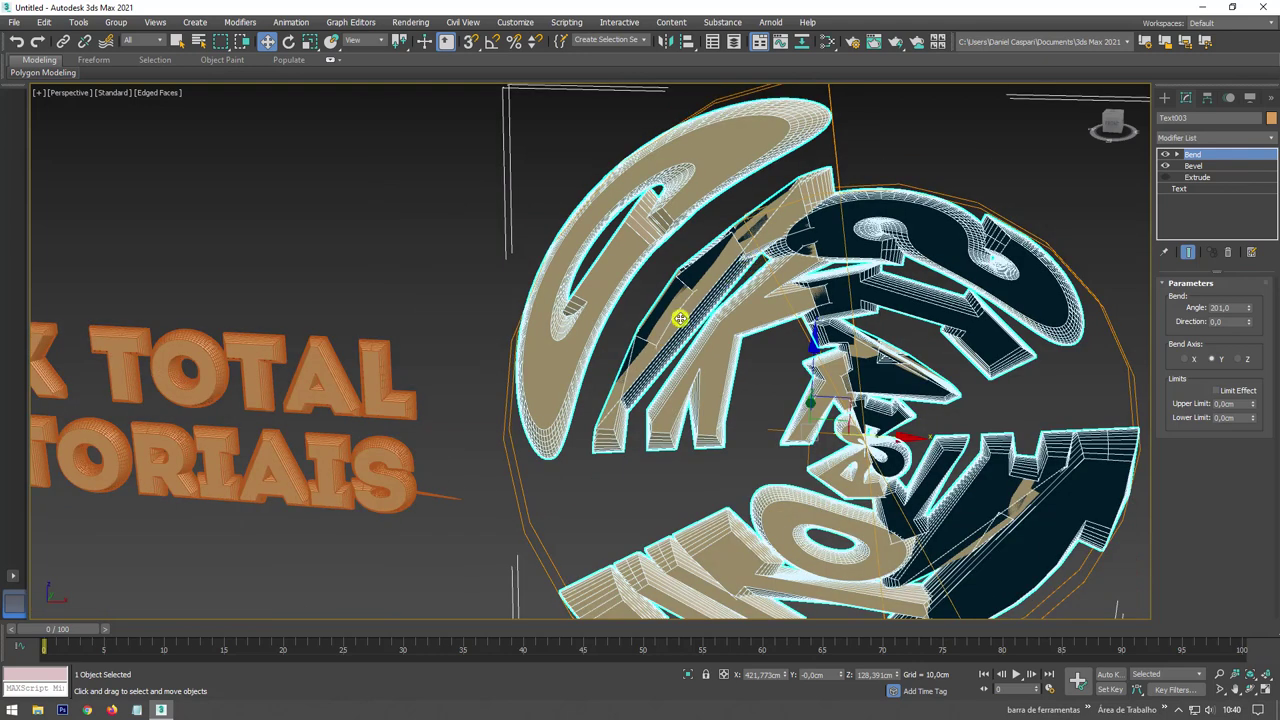
Toggle the Bend off and back on to compare straight and ring-wrapped text.
{"action": "left_click", "coordinate": [1164, 155]}
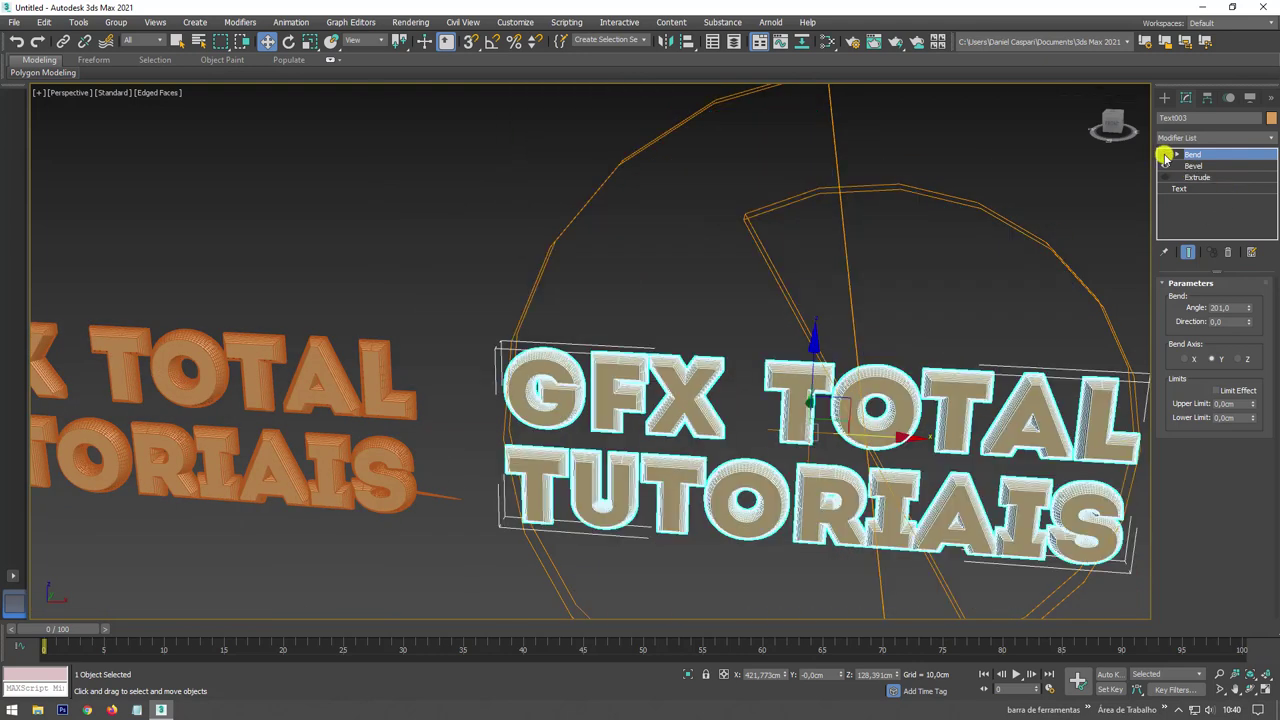
{"action": "left_click", "coordinate": [1164, 155]}
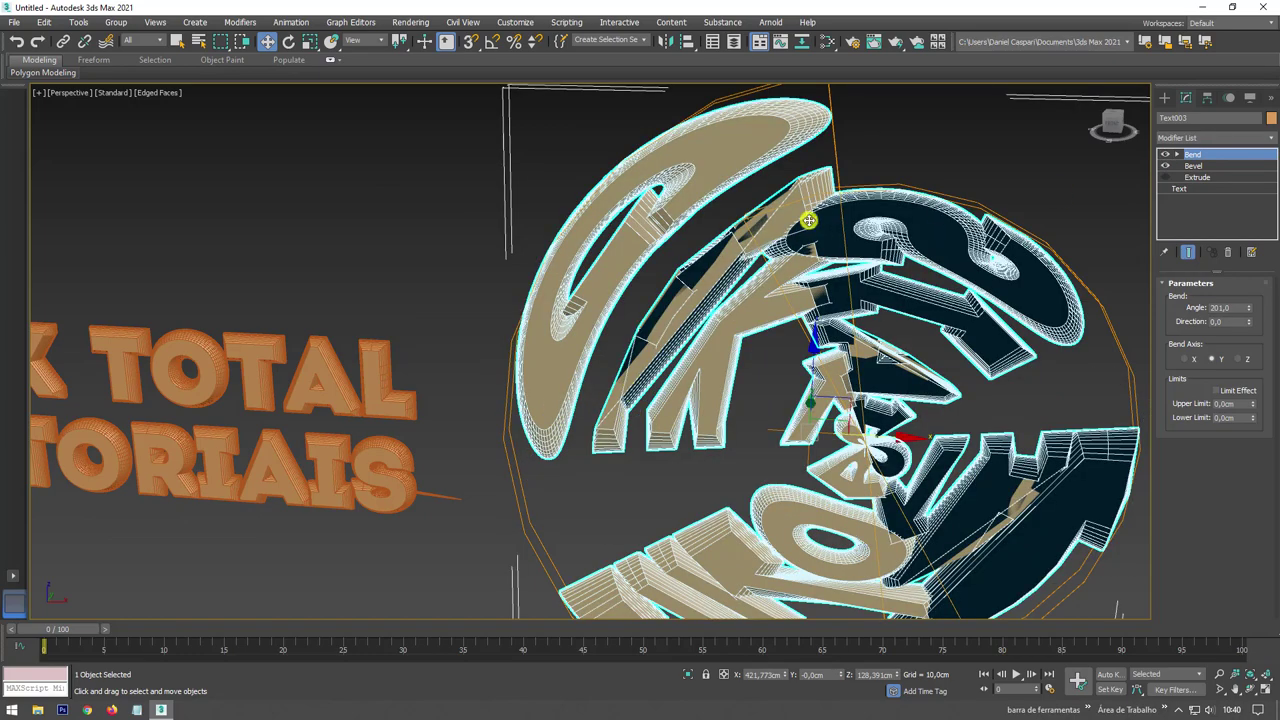
{"action": "middle_click_drag", "start_coordinate": [663, 289], "coordinate": [692, 289], "text": "alt"}
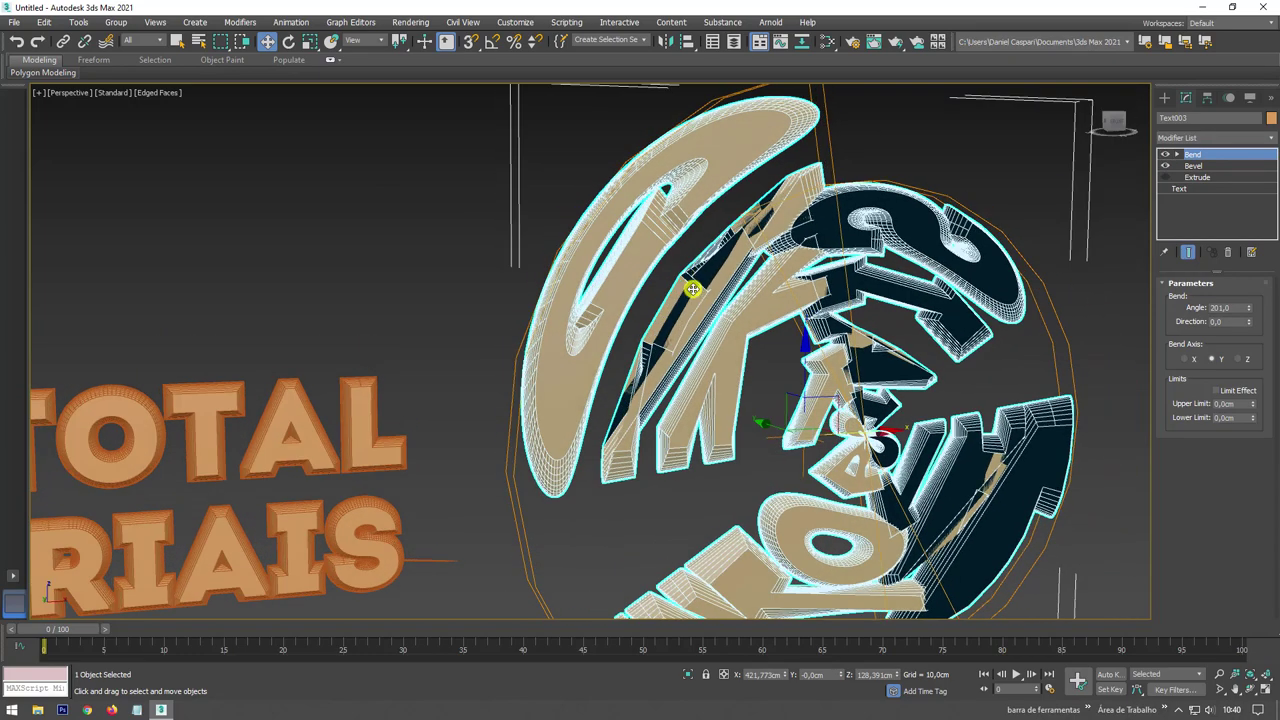
{"action": "scroll", "coordinate": [692, 289], "scroll_direction": "up", "scroll_amount": 3}
{"action": "scroll", "coordinate": [692, 289], "scroll_direction": "down", "scroll_amount": 5}
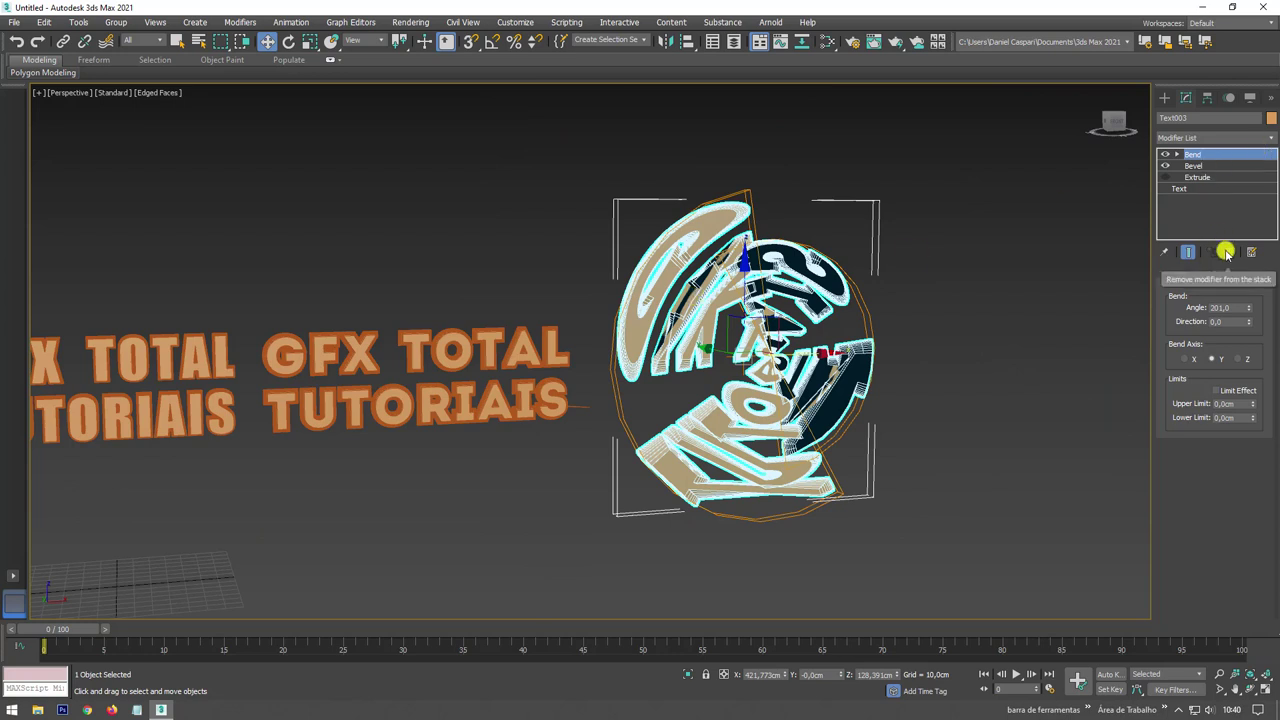
Switch the Bend off and Shift-drag a copy, Text004, to the right.
{"action": "left_click", "coordinate": [1166, 155]}
{"action": "middle_click_drag", "start_coordinate": [1016, 287], "coordinate": [763, 378], "text": "alt"}
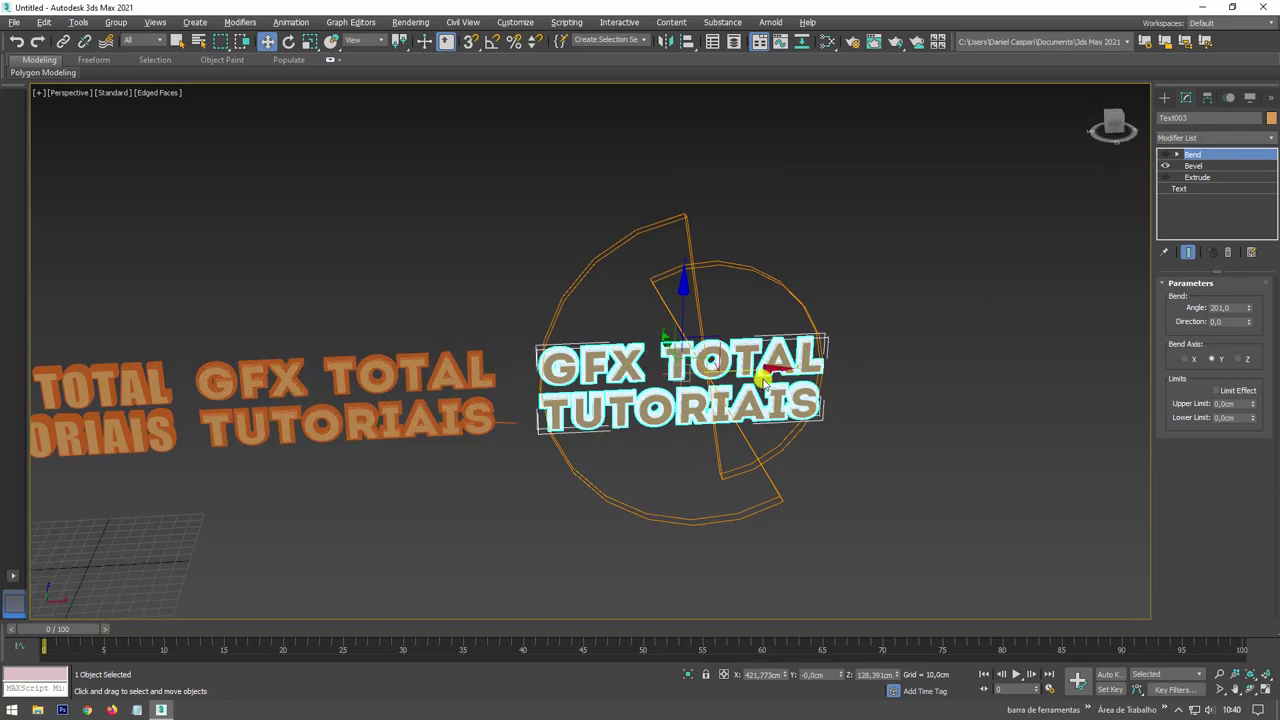
{"action": "left_click_drag", "start_coordinate": [748, 369], "coordinate": [1078, 364], "text": "shift"}
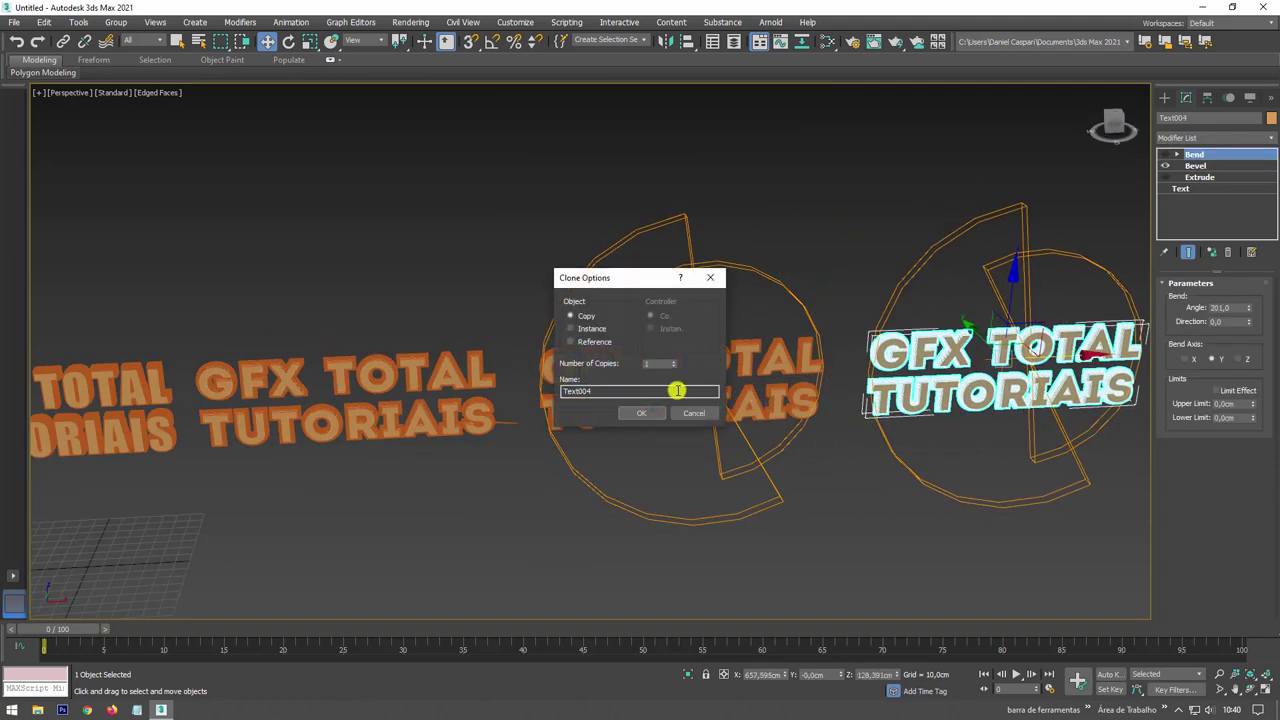
{"action": "left_click", "coordinate": [636, 413]}
Pan, zoom and orbit the view around the new Text004 copy.
{"action": "middle_click_drag", "start_coordinate": [1036, 364], "coordinate": [746, 362]}
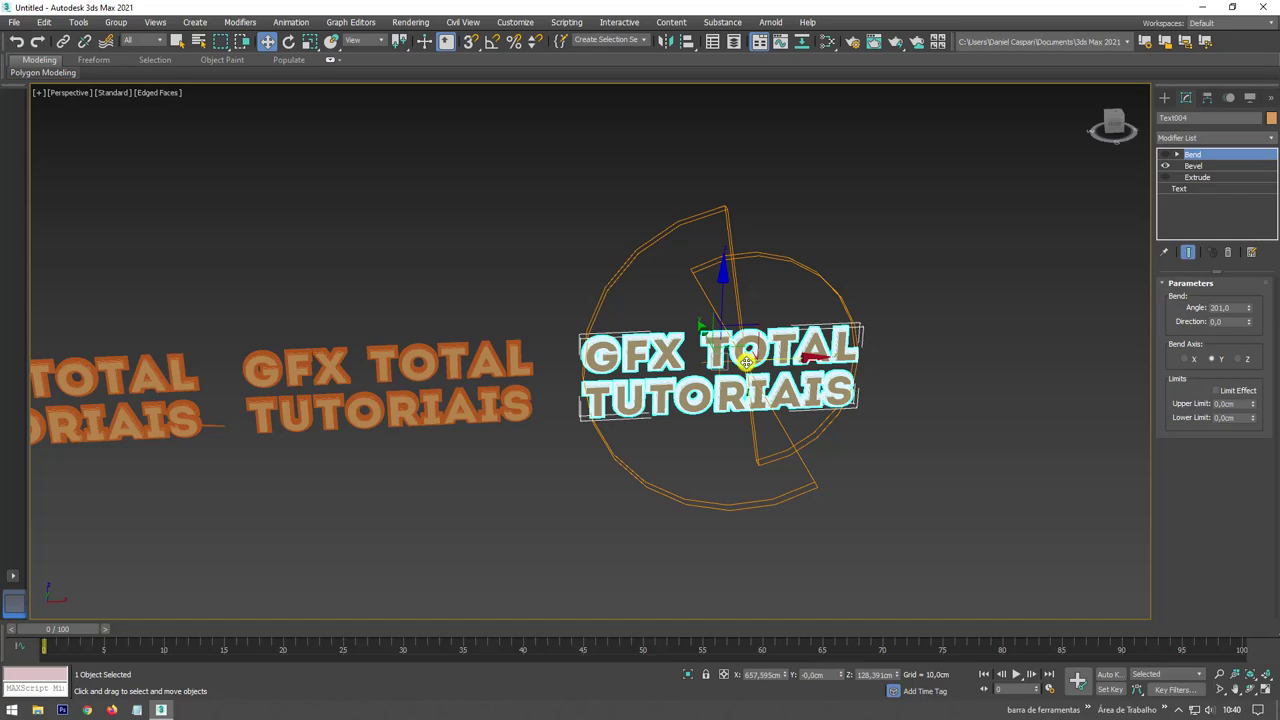
{"action": "scroll", "coordinate": [654, 369], "scroll_direction": "up", "scroll_amount": 2}
{"action": "scroll", "coordinate": [560, 380], "scroll_direction": "up", "scroll_amount": 3}
{"action": "scroll", "coordinate": [514, 355], "scroll_direction": "up", "scroll_amount": 3}
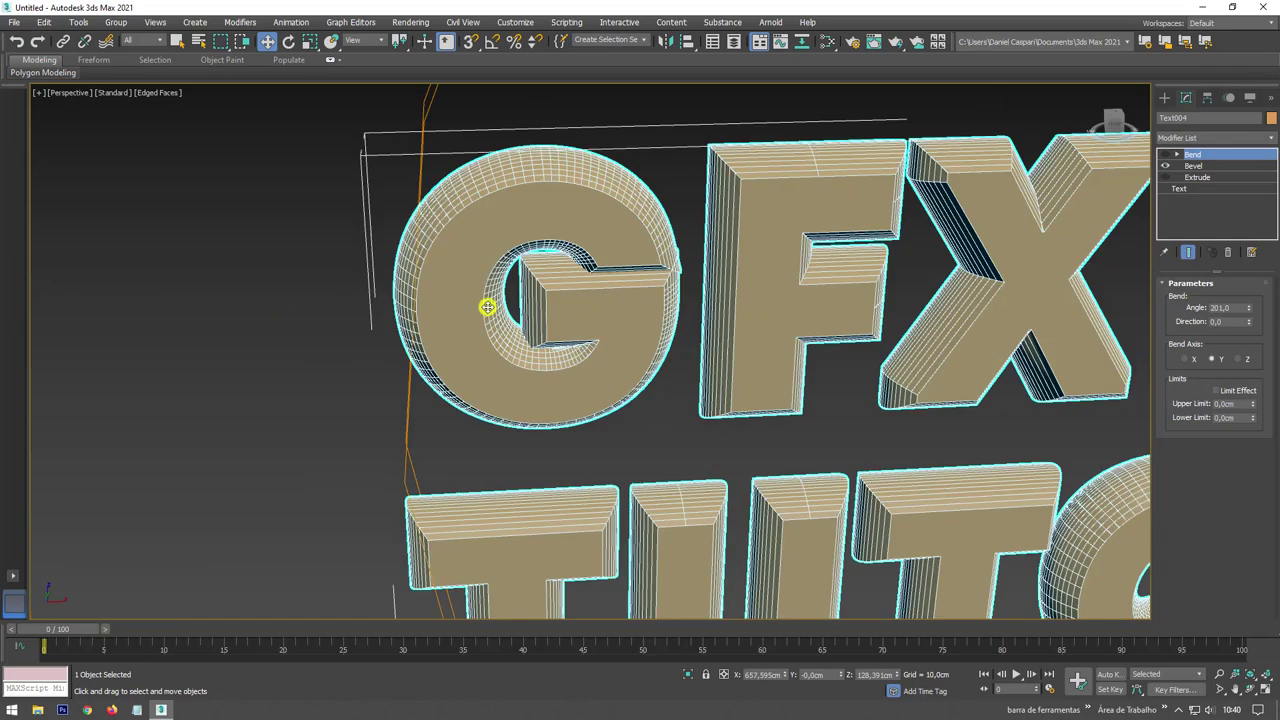
{"action": "scroll", "coordinate": [520, 340], "scroll_direction": "down", "scroll_amount": 2}
{"action": "scroll", "coordinate": [545, 362], "scroll_direction": "down", "scroll_amount": 1}
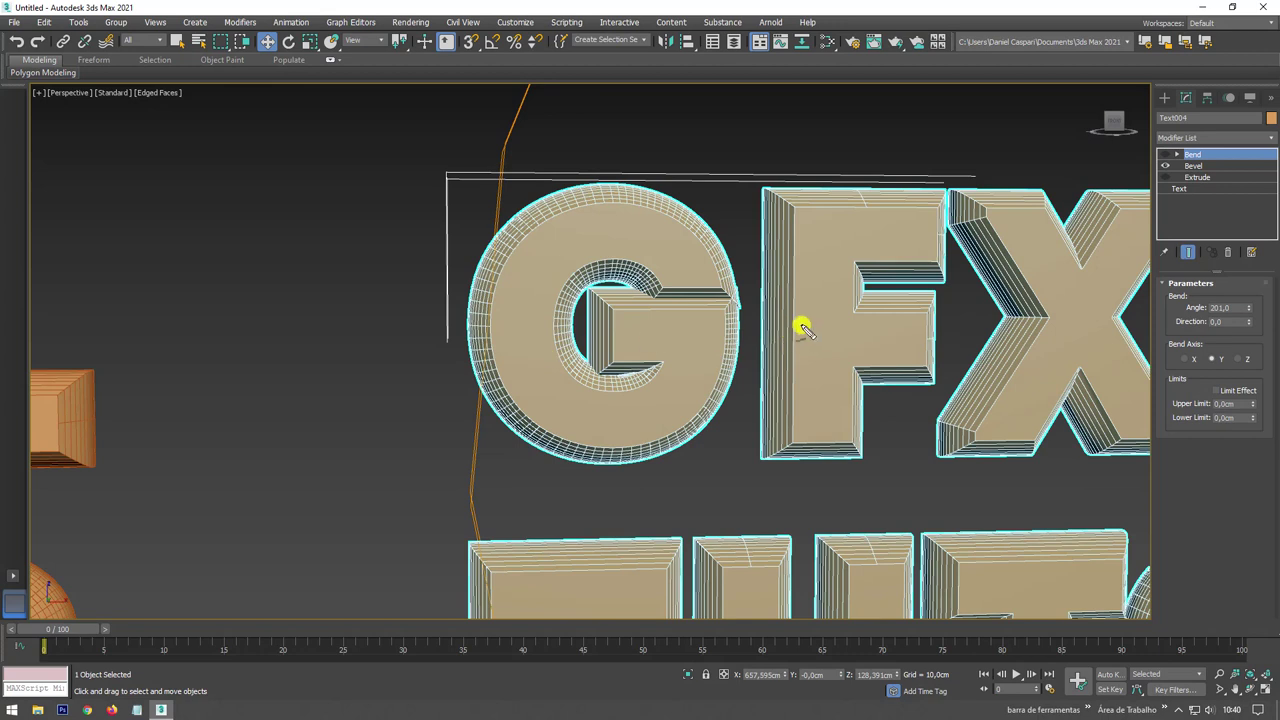
{"action": "left_click_drag", "start_coordinate": [795, 318], "coordinate": [862, 318]}
{"action": "left_click_drag", "start_coordinate": [795, 286], "coordinate": [858, 286]}
{"action": "left_click_drag", "start_coordinate": [795, 250], "coordinate": [858, 262]}
{"action": "mouse_move", "coordinate": [857, 214]}
{"action": "left_mouse_down"}
{"action": "mouse_move", "coordinate": [856, 265]}
{"action": "mouse_move", "coordinate": [886, 275]}
{"action": "left_mouse_up"}
{"action": "left_click_drag", "start_coordinate": [903, 213], "coordinate": [902, 295]}
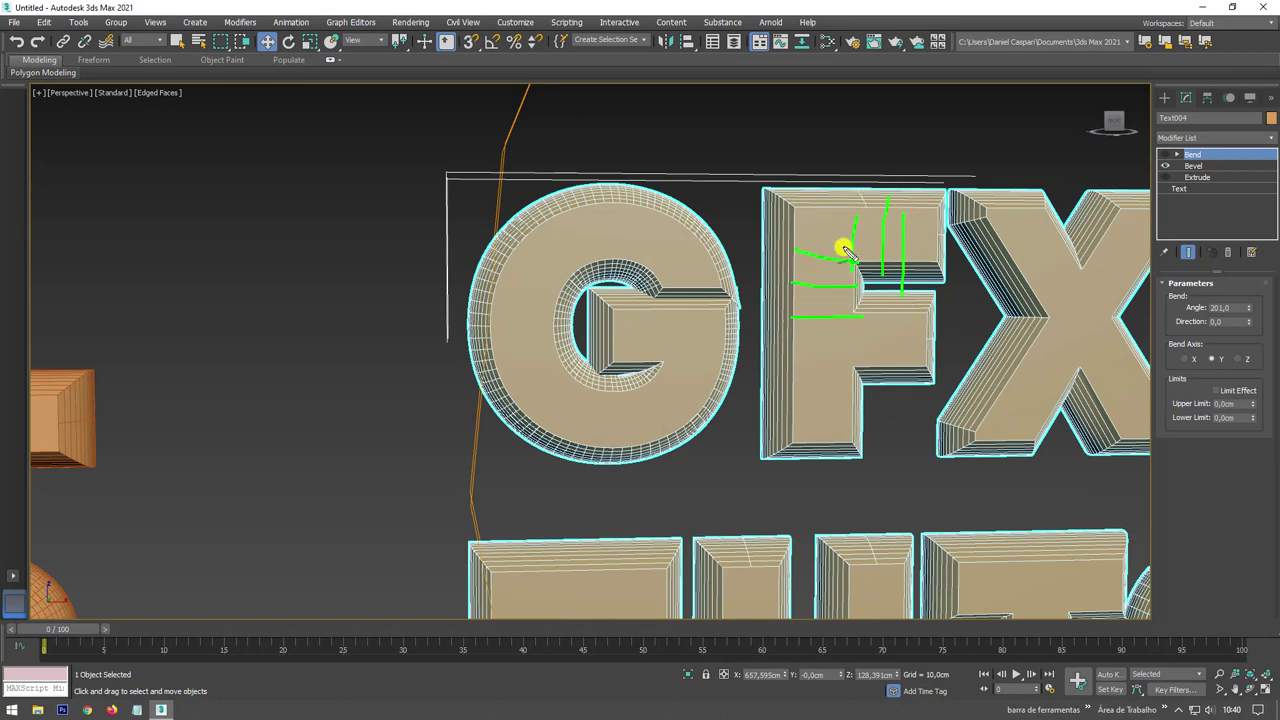
{"action": "left_click_drag", "start_coordinate": [816, 237], "coordinate": [916, 238]}
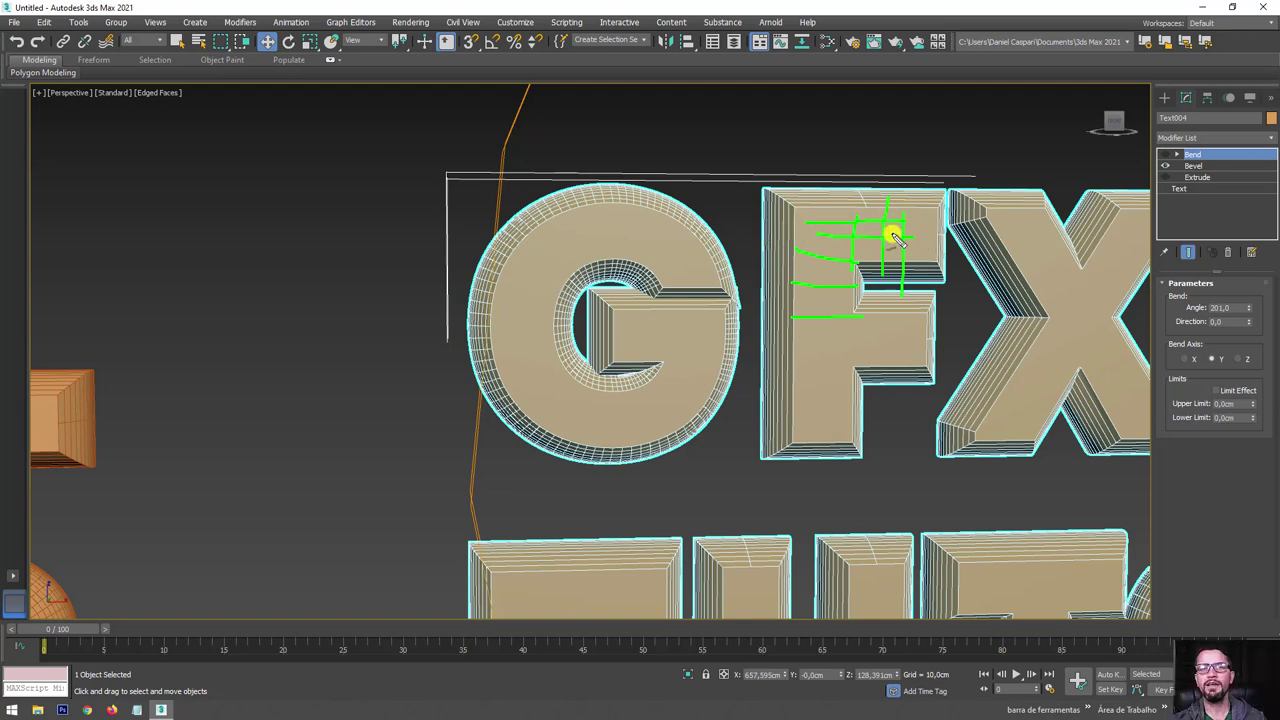
{"action": "key", "text": "Escape"}
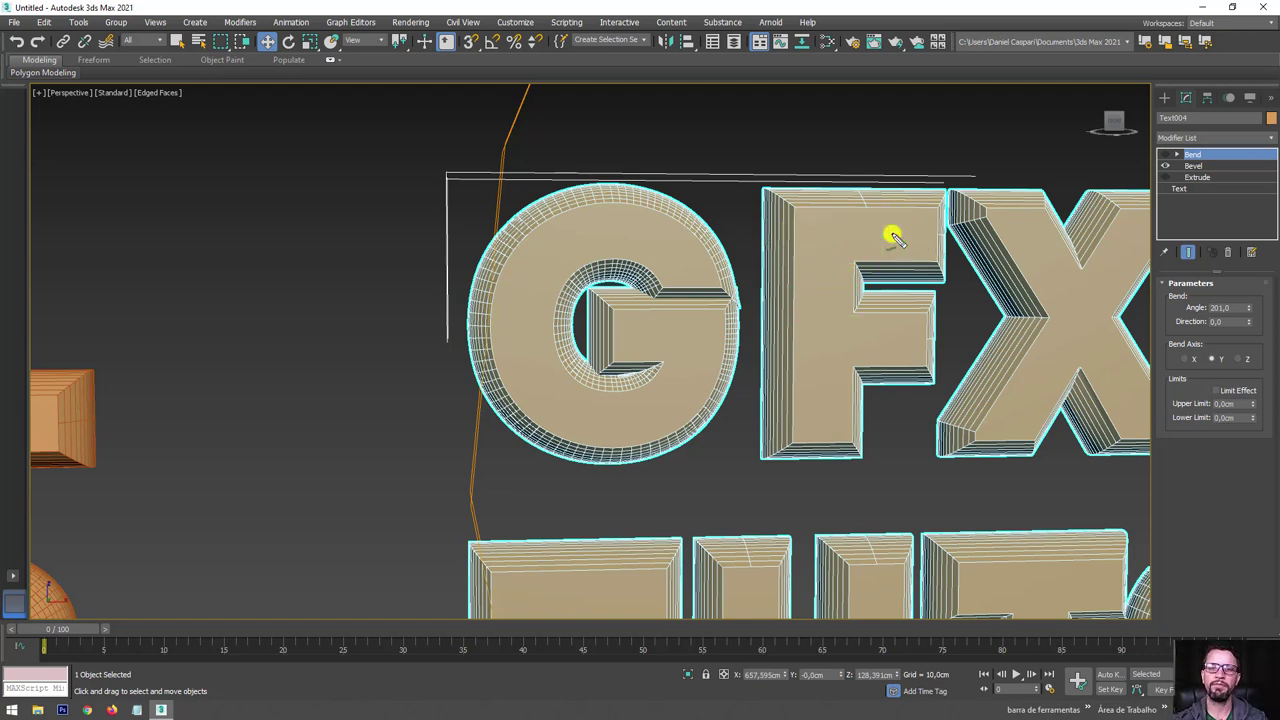
{"action": "scroll", "coordinate": [900, 250], "scroll_direction": "down", "scroll_amount": 10}
Draw a small standard-primitive box, Box001, to the right of the bent text.
{"action": "key", "text": "z"}
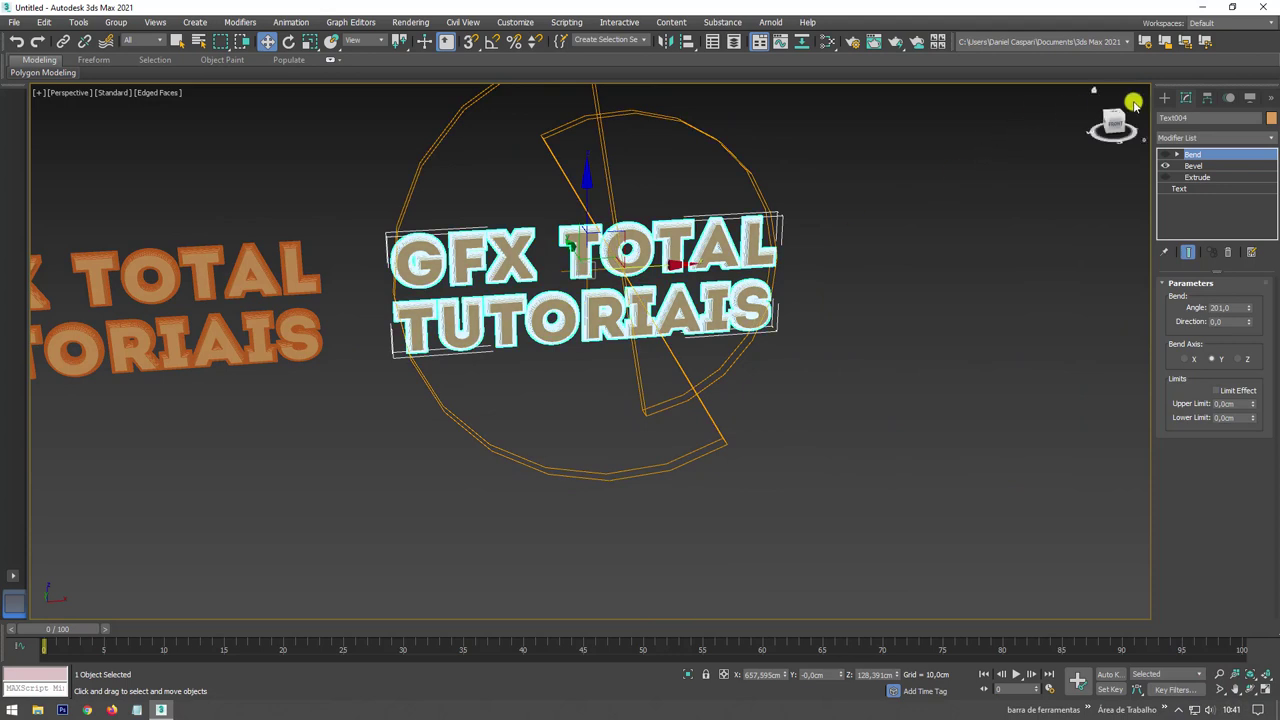
{"action": "left_click", "coordinate": [1161, 101]}
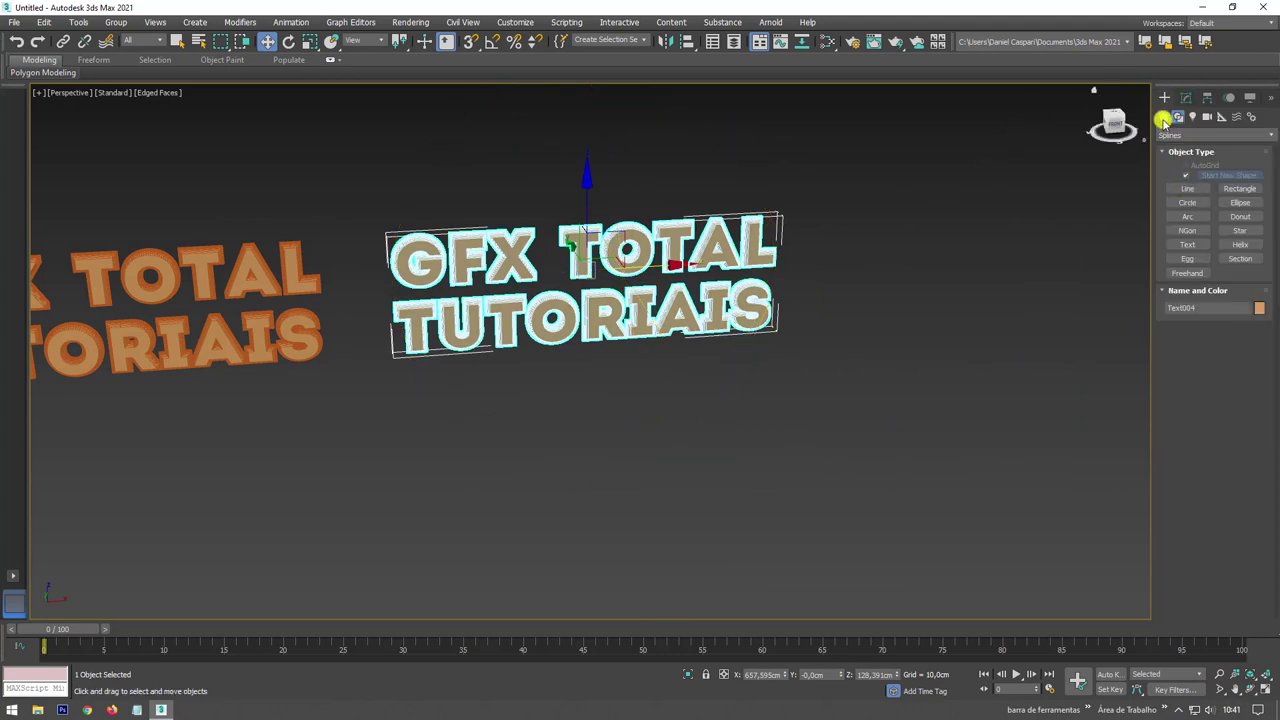
{"action": "left_click", "coordinate": [1184, 176]}
{"action": "left_click_drag", "start_coordinate": [820, 354], "coordinate": [883, 369]}
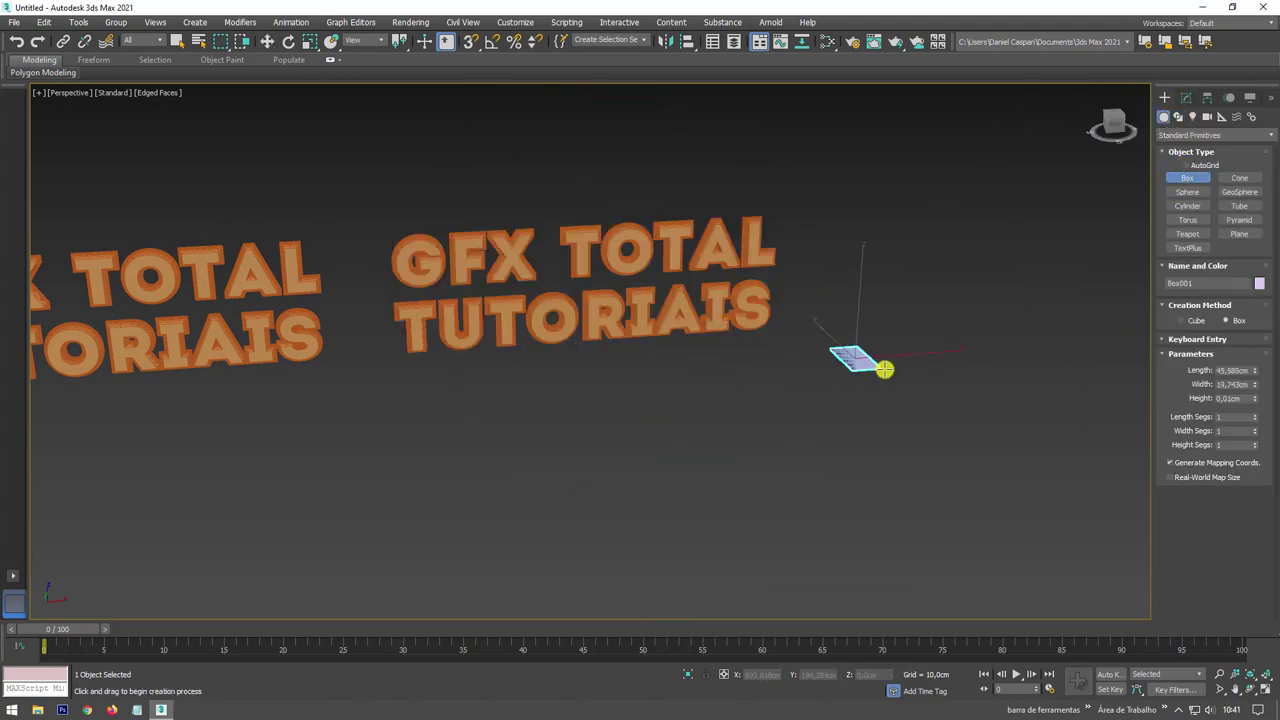
{"action": "left_click", "coordinate": [900, 309]}
{"action": "mouse_move", "coordinate": [900, 309]}
{"action": "middle_mouse_down", "text": "alt"}
{"action": "mouse_move", "coordinate": [777, 323]}
{"action": "mouse_move", "coordinate": [737, 306]}
{"action": "middle_mouse_up", "text": "alt"}
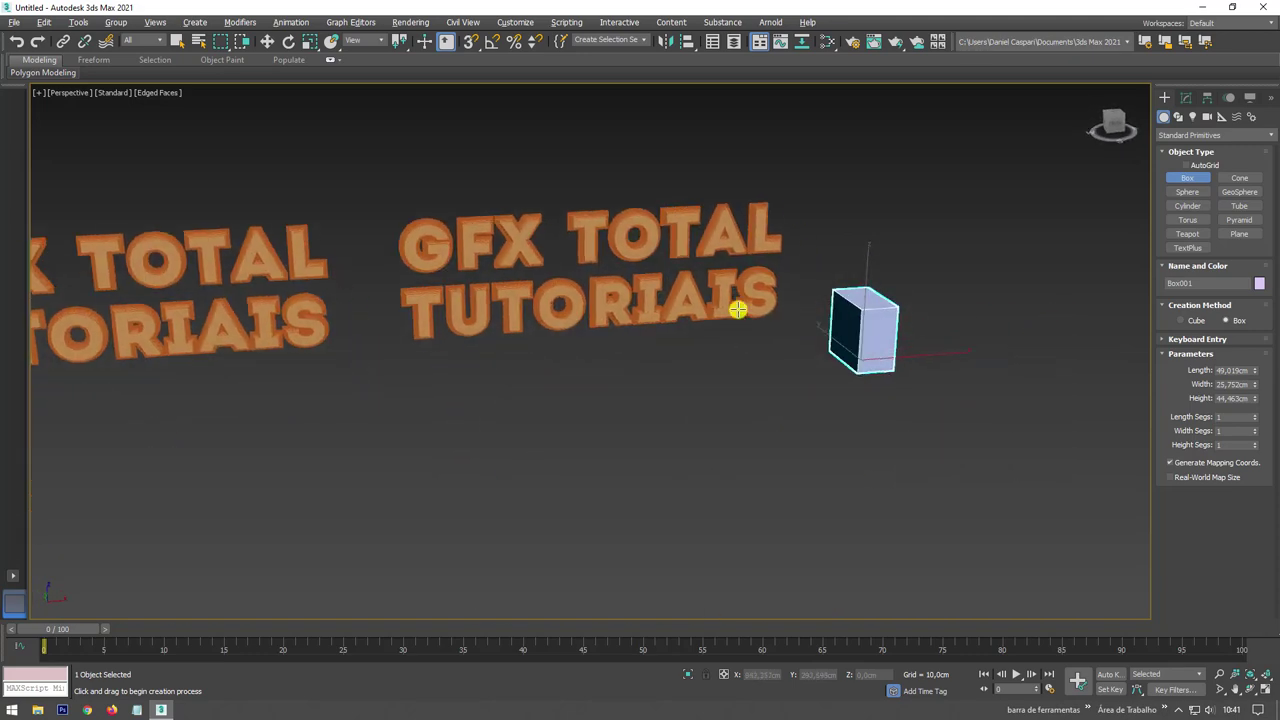
{"action": "key", "text": "w"}
Select the text and switch the creation category to Compound Objects.
{"action": "left_click_drag", "start_coordinate": [789, 131], "coordinate": [663, 368]}
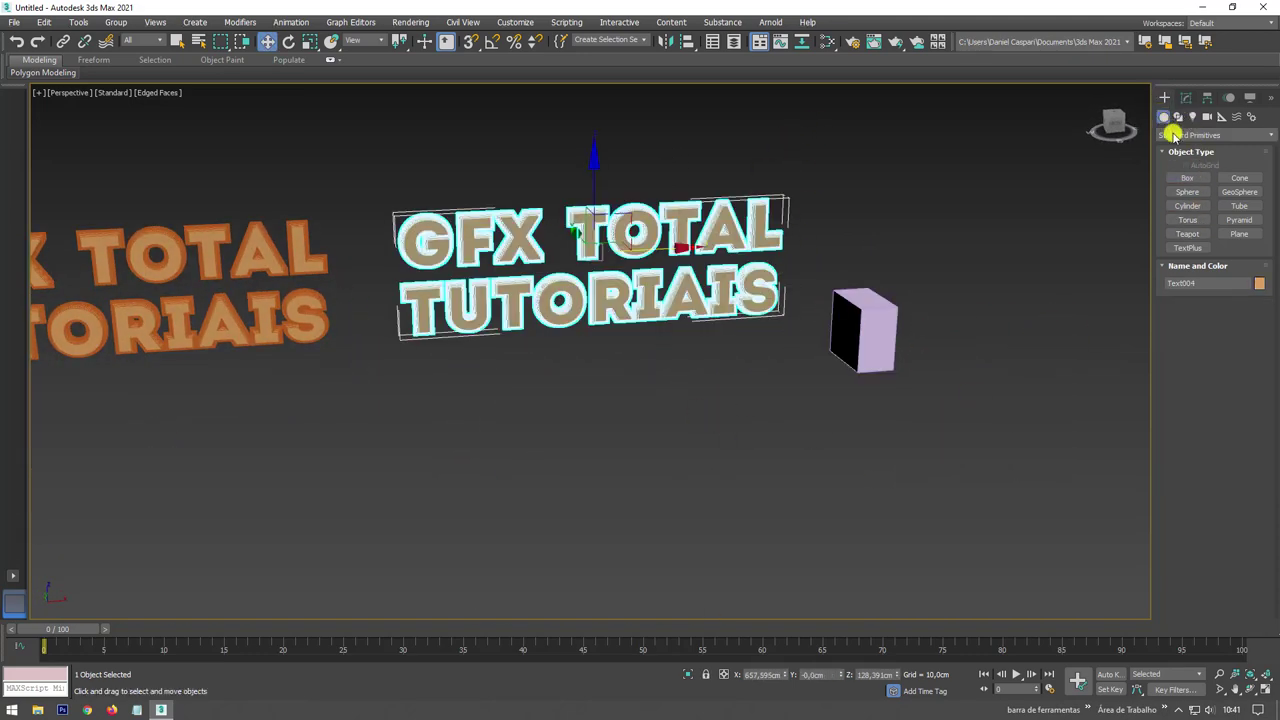
{"action": "left_click", "coordinate": [1175, 135]}
{"action": "left_click", "coordinate": [1189, 173]}
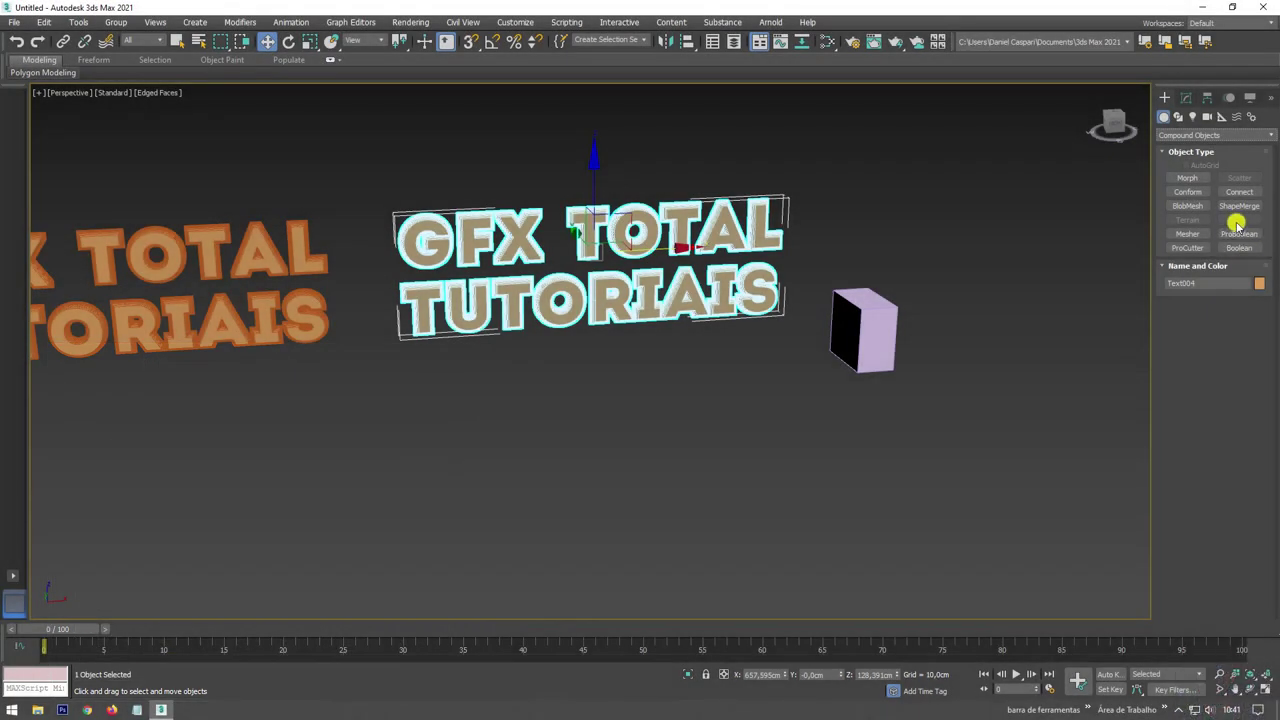
Turn the text into a ProBoolean in Subtraction mode and pick Box001 as the operand.
{"action": "left_click", "coordinate": [1240, 234]}
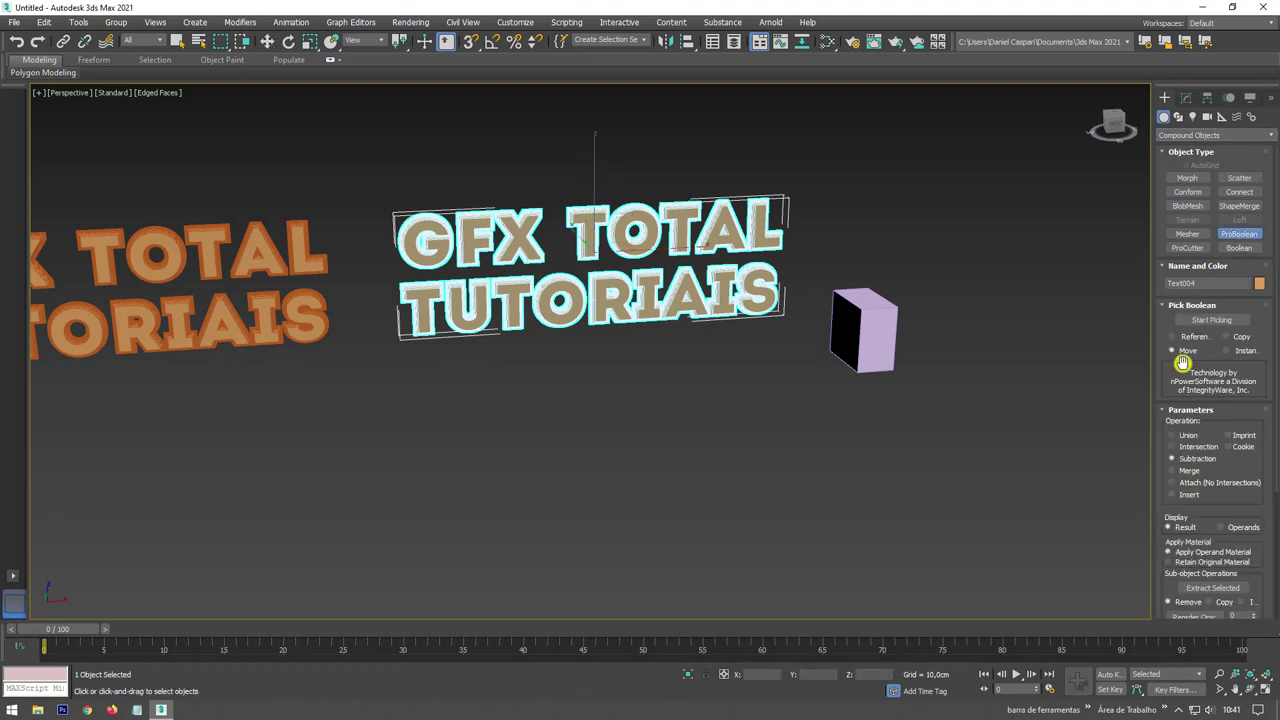
{"action": "left_click_drag", "start_coordinate": [1166, 371], "coordinate": [1168, 310]}
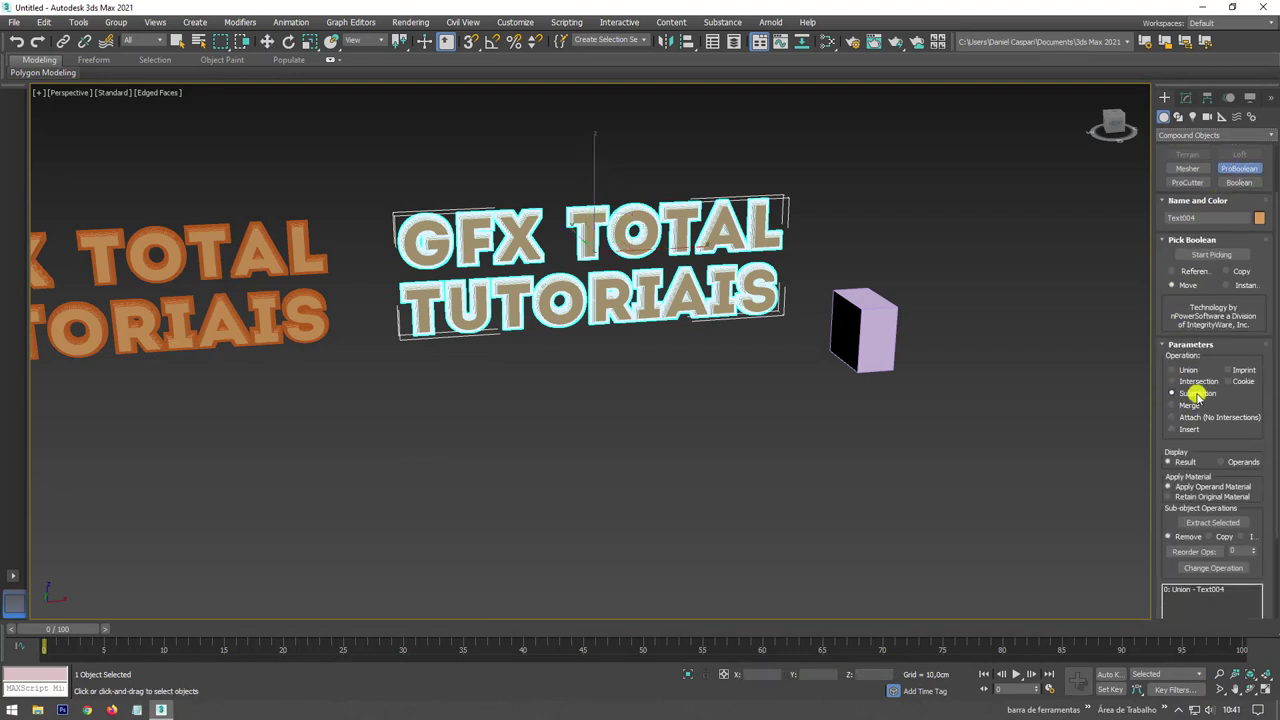
{"action": "left_click_drag", "start_coordinate": [1252, 402], "coordinate": [1248, 357]}
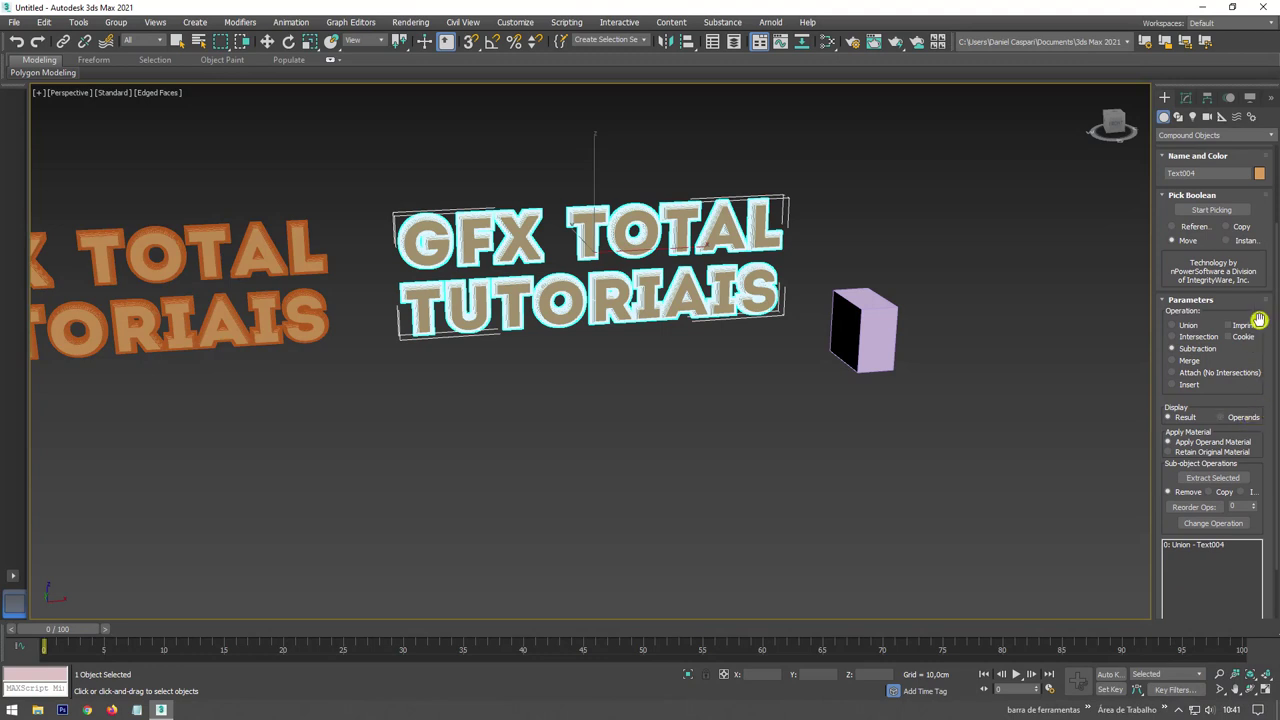
{"action": "left_click_drag", "start_coordinate": [1175, 266], "coordinate": [1177, 328]}
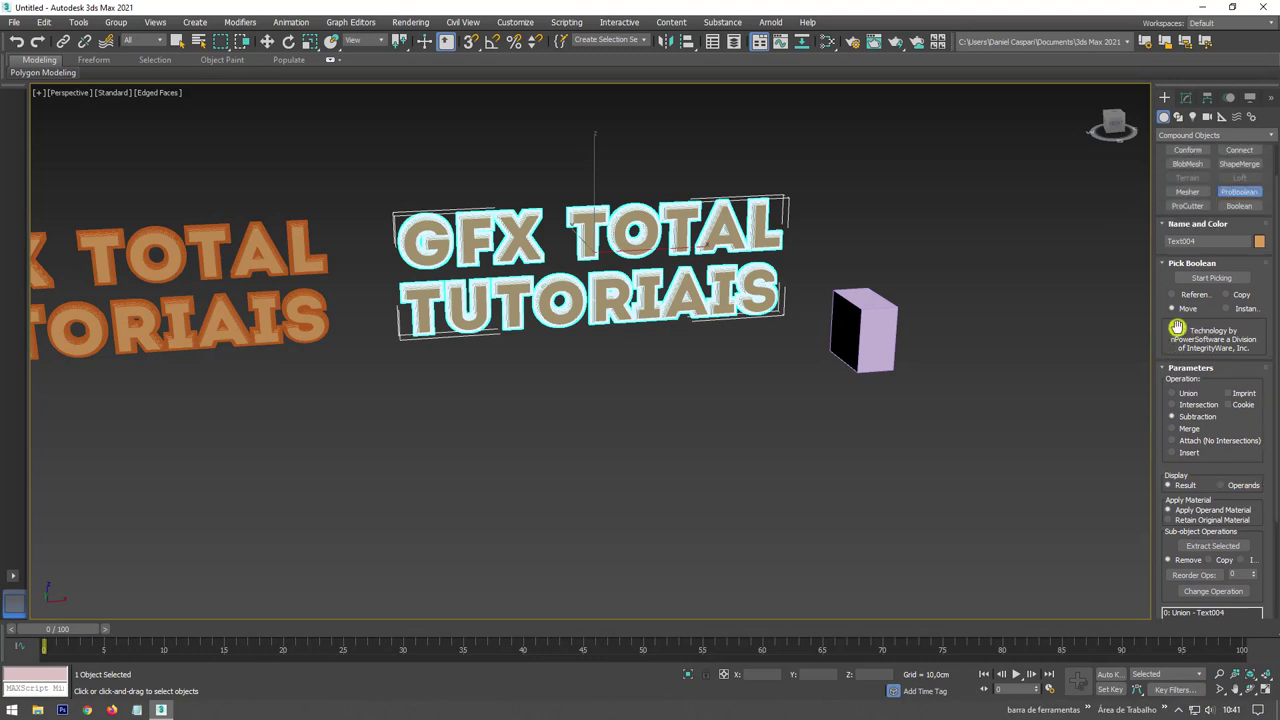
{"action": "left_click", "coordinate": [1211, 278]}
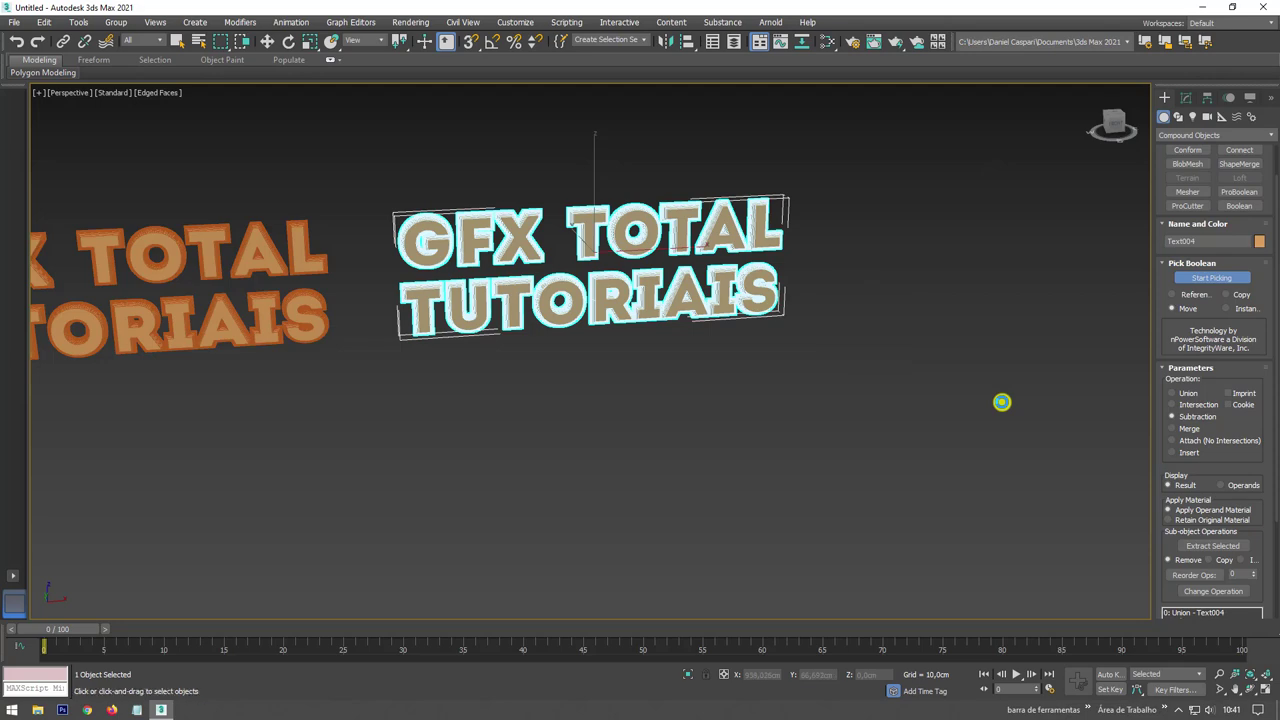
Zoom in on the subtracted result and expand the ProBoolean Advanced Options rollout.
{"action": "scroll", "coordinate": [491, 254], "scroll_direction": "up", "scroll_amount": 3}
{"action": "scroll", "coordinate": [524, 238], "scroll_direction": "up", "scroll_amount": 3}
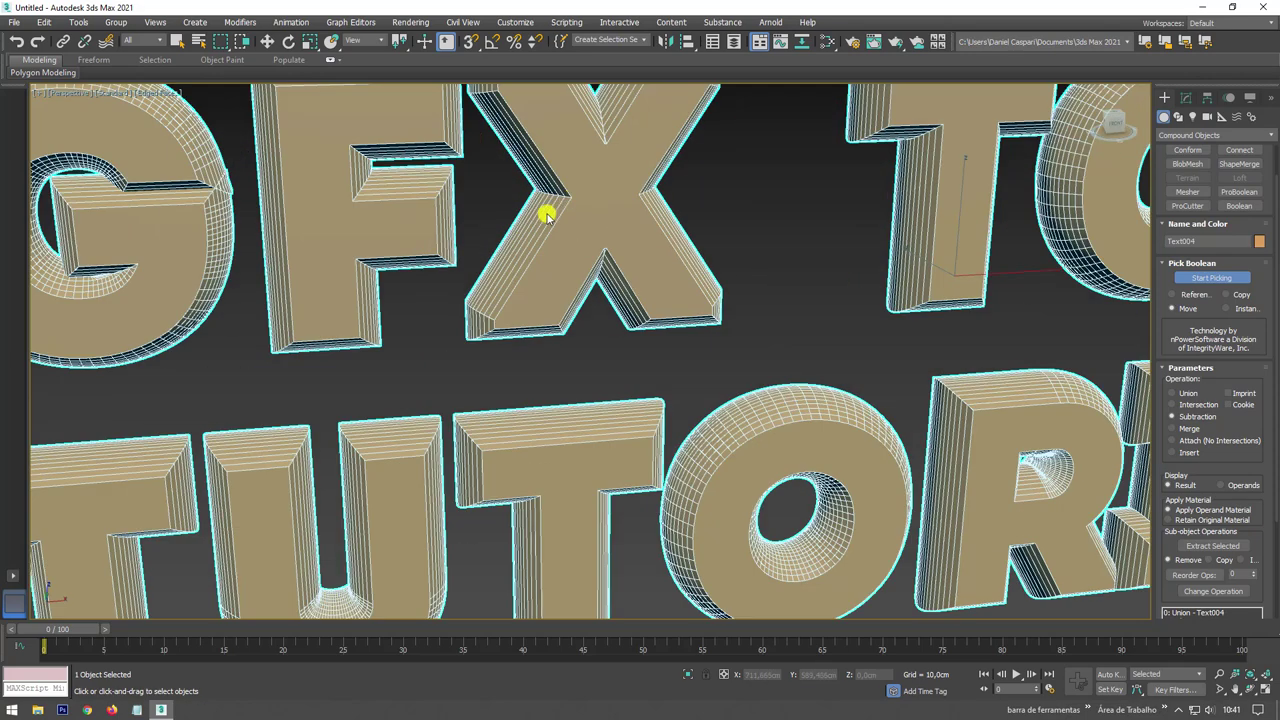
{"action": "scroll", "coordinate": [651, 357], "scroll_direction": "down", "scroll_amount": 2}
{"action": "scroll", "coordinate": [651, 357], "scroll_direction": "up", "scroll_amount": 3}
{"action": "scroll", "coordinate": [734, 386], "scroll_direction": "down", "scroll_amount": 5}
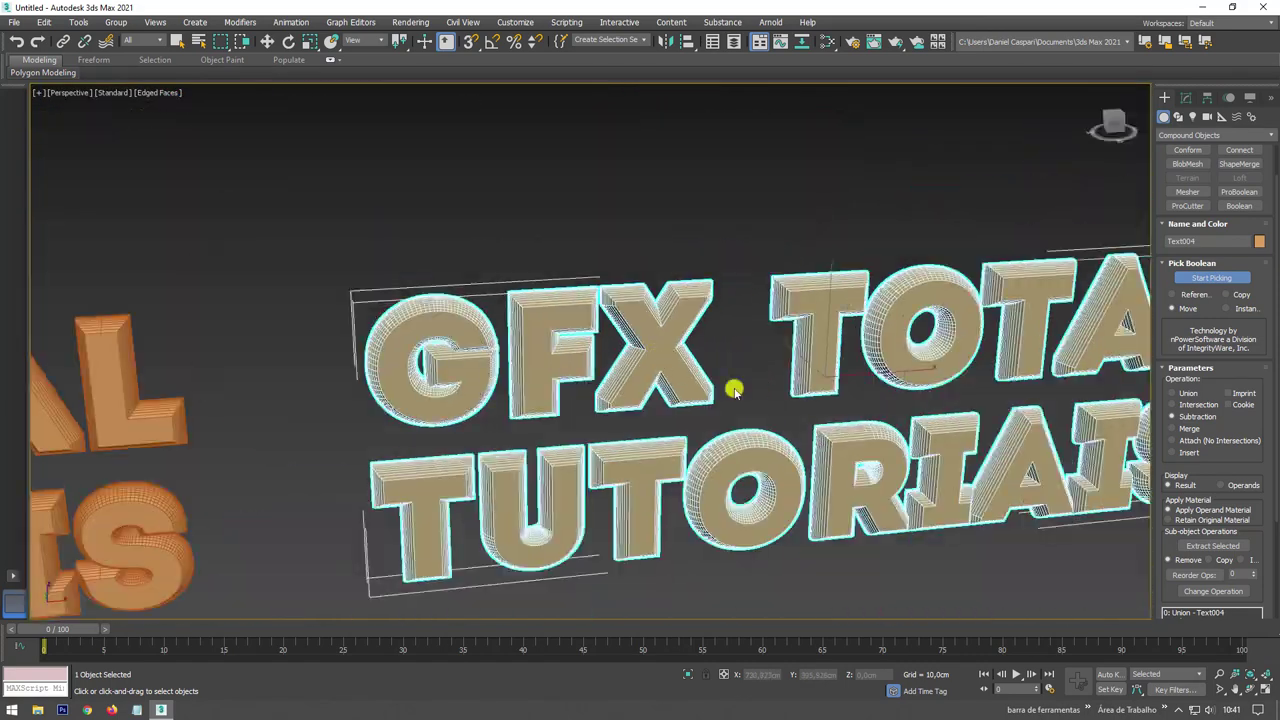
{"action": "left_click_drag", "start_coordinate": [1262, 445], "coordinate": [1255, 311]}
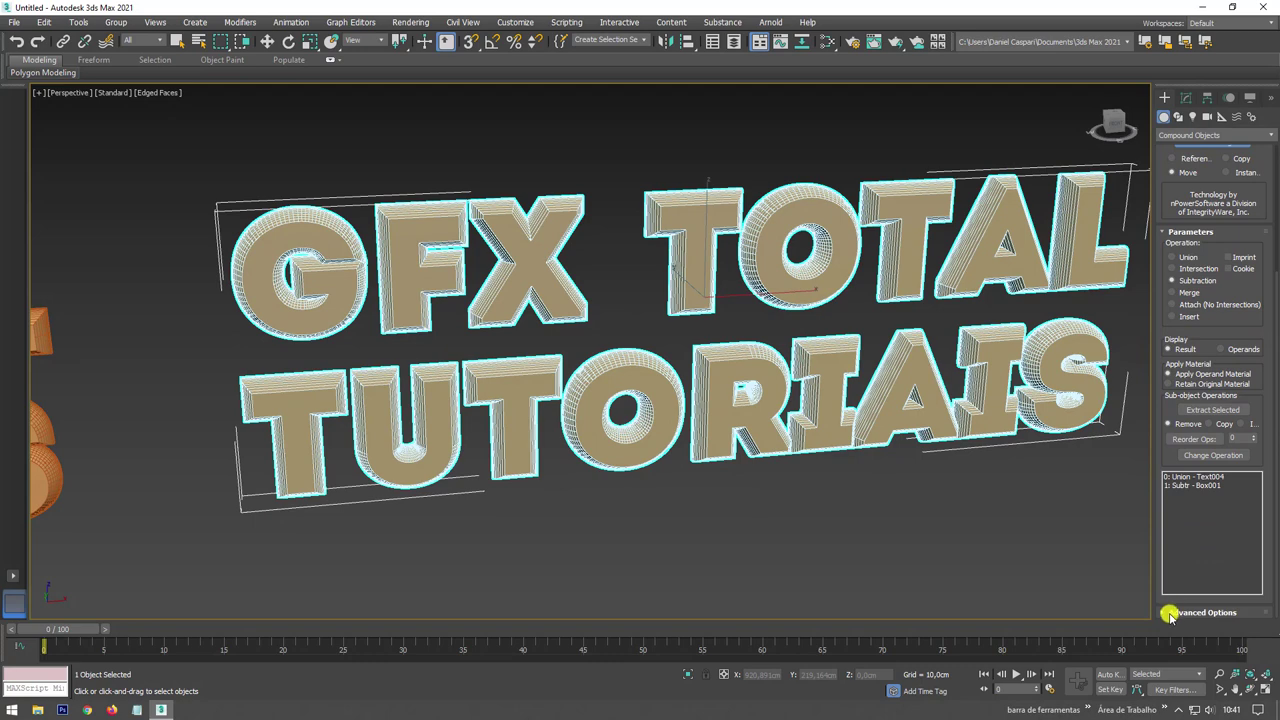
{"action": "left_click", "coordinate": [1167, 613]}
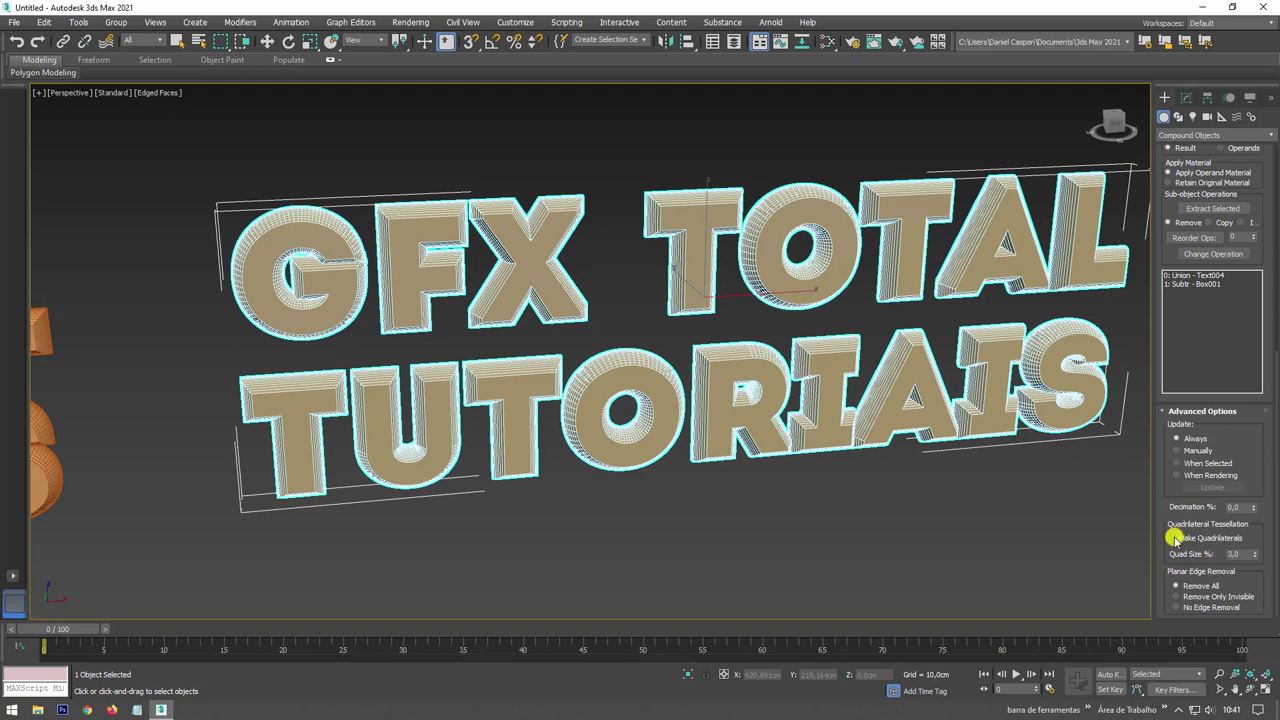
Enable Make Quadrilaterals so the text re-meshes into quads at 3,0 % size.
{"action": "left_click", "coordinate": [1174, 538]}
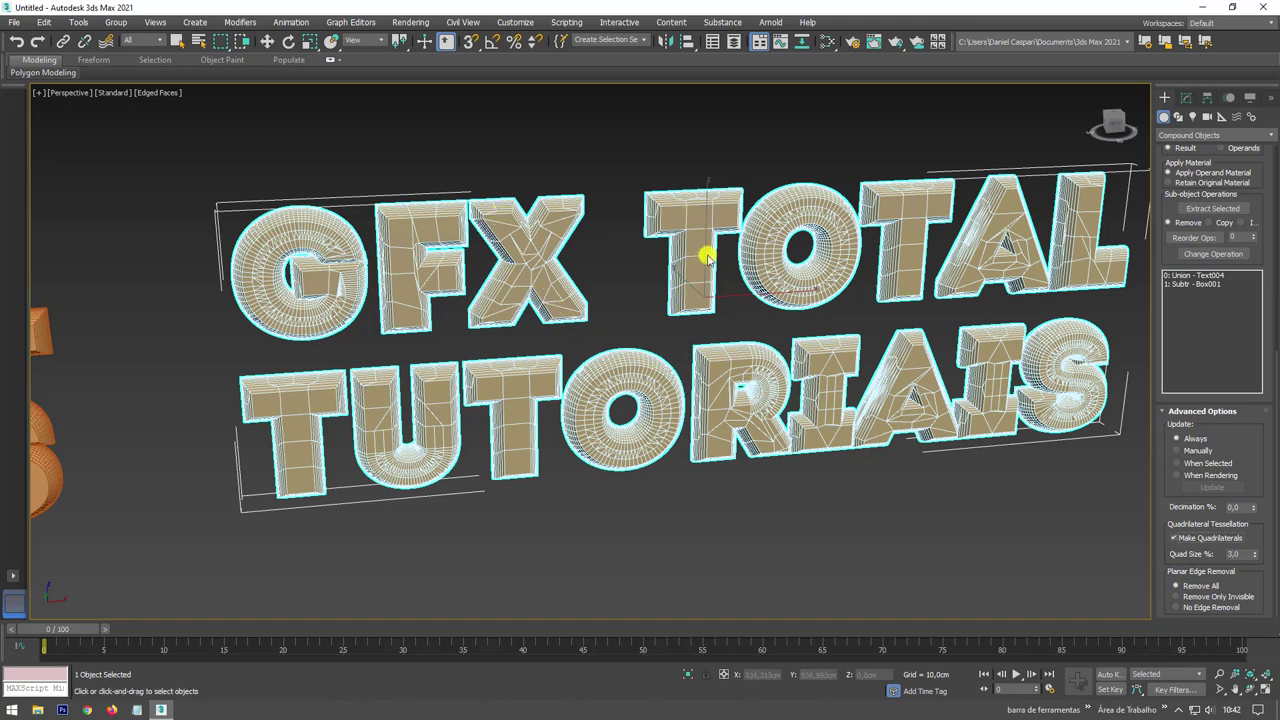
{"action": "middle_click_drag", "start_coordinate": [935, 284], "coordinate": [900, 280]}
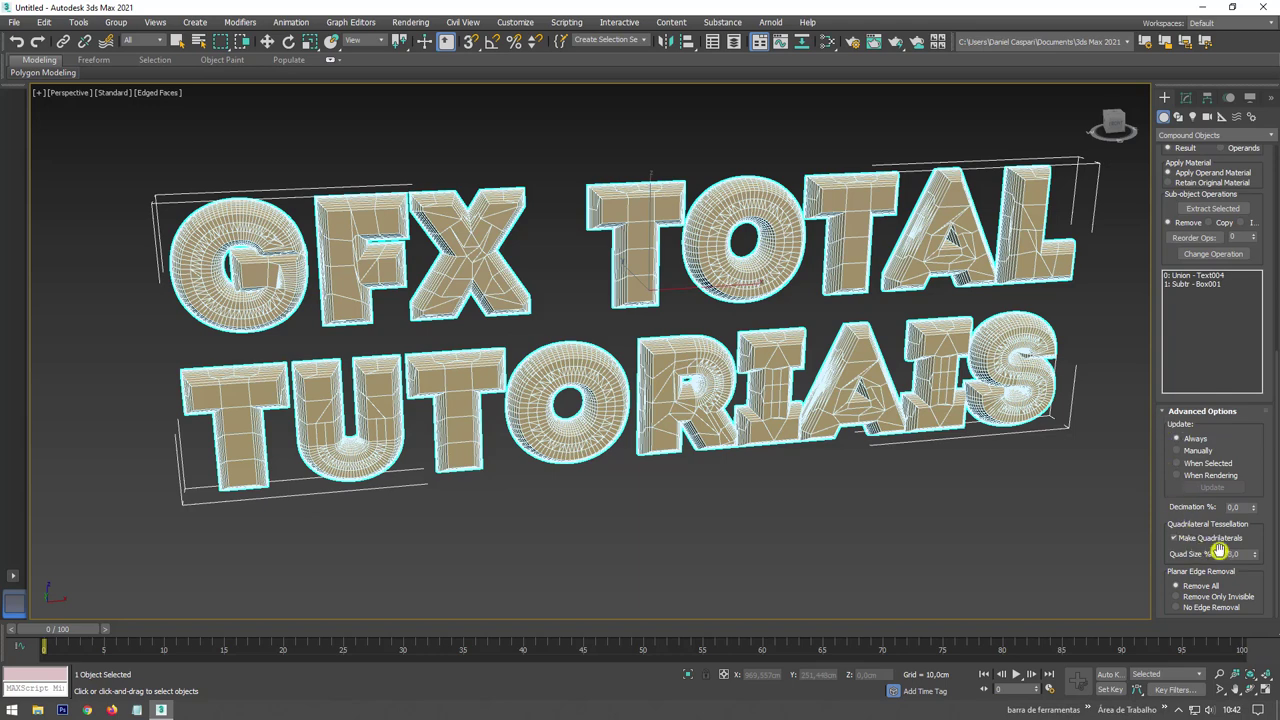
Lower Quad Size % through 2 and 1 down to 0.5, inspecting the denser mesh.
{"action": "double_click", "coordinate": [1238, 553]}
{"action": "type", "text": "2"}
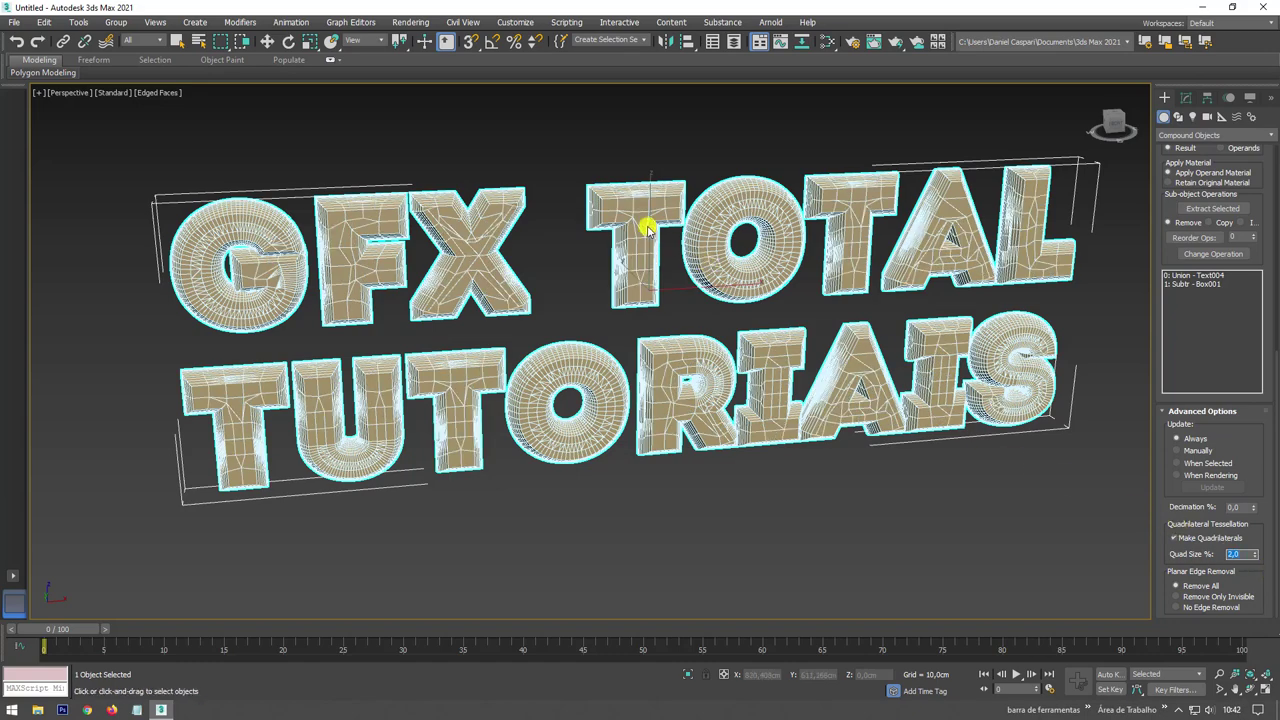
{"action": "scroll", "coordinate": [648, 228], "scroll_direction": "down", "scroll_amount": 3}
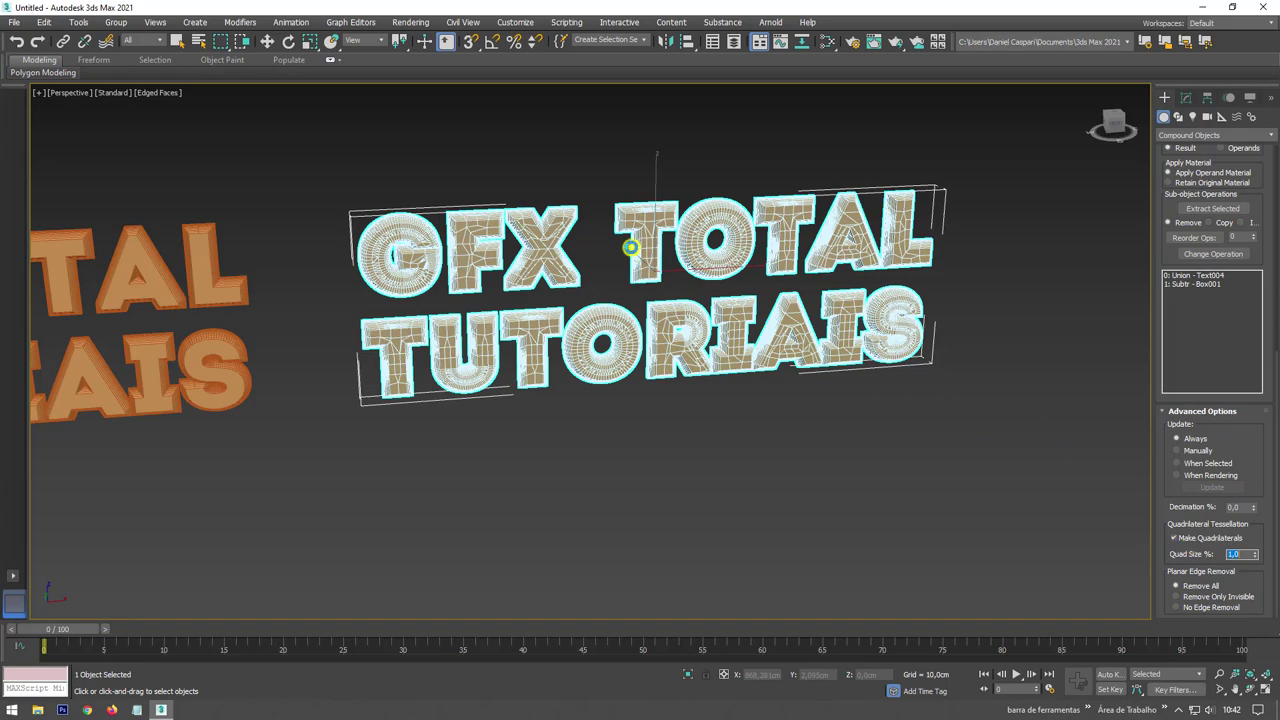
{"action": "scroll", "coordinate": [634, 240], "scroll_direction": "up", "scroll_amount": 3}
{"action": "scroll", "coordinate": [651, 229], "scroll_direction": "up", "scroll_amount": 3}
{"action": "scroll", "coordinate": [646, 230], "scroll_direction": "up", "scroll_amount": 2}
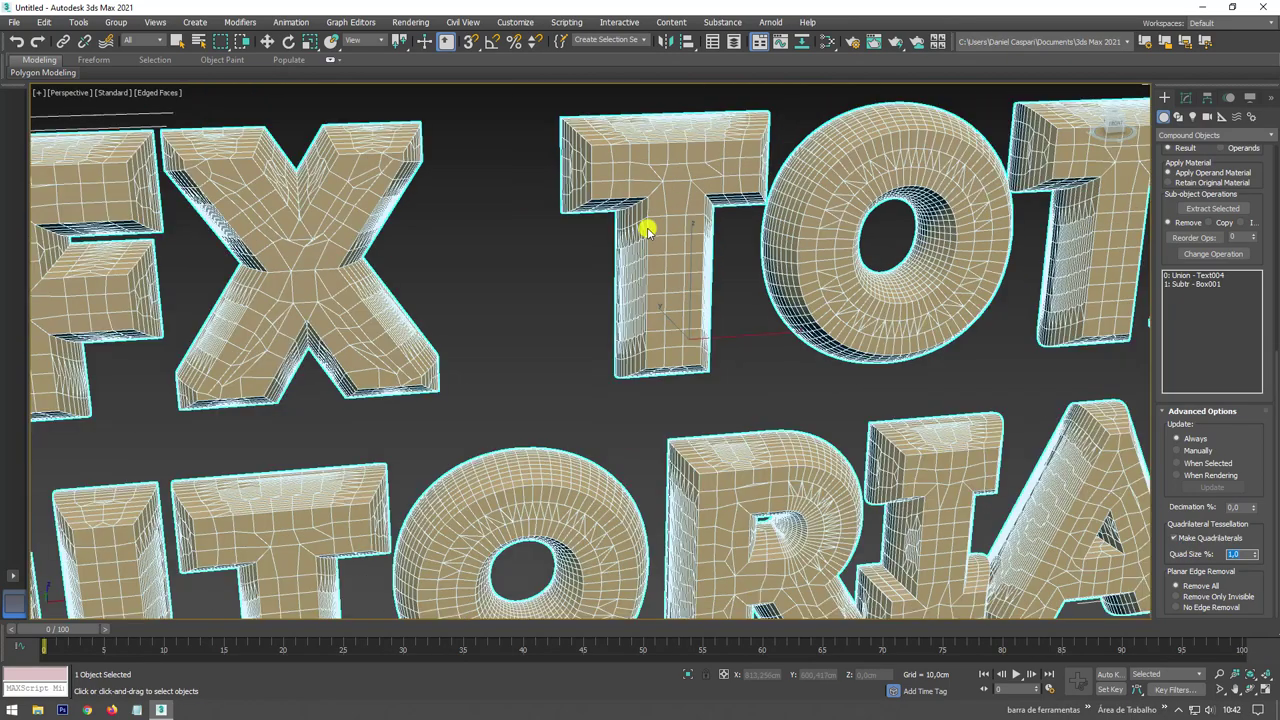
{"action": "scroll", "coordinate": [666, 217], "scroll_direction": "down", "scroll_amount": 2}
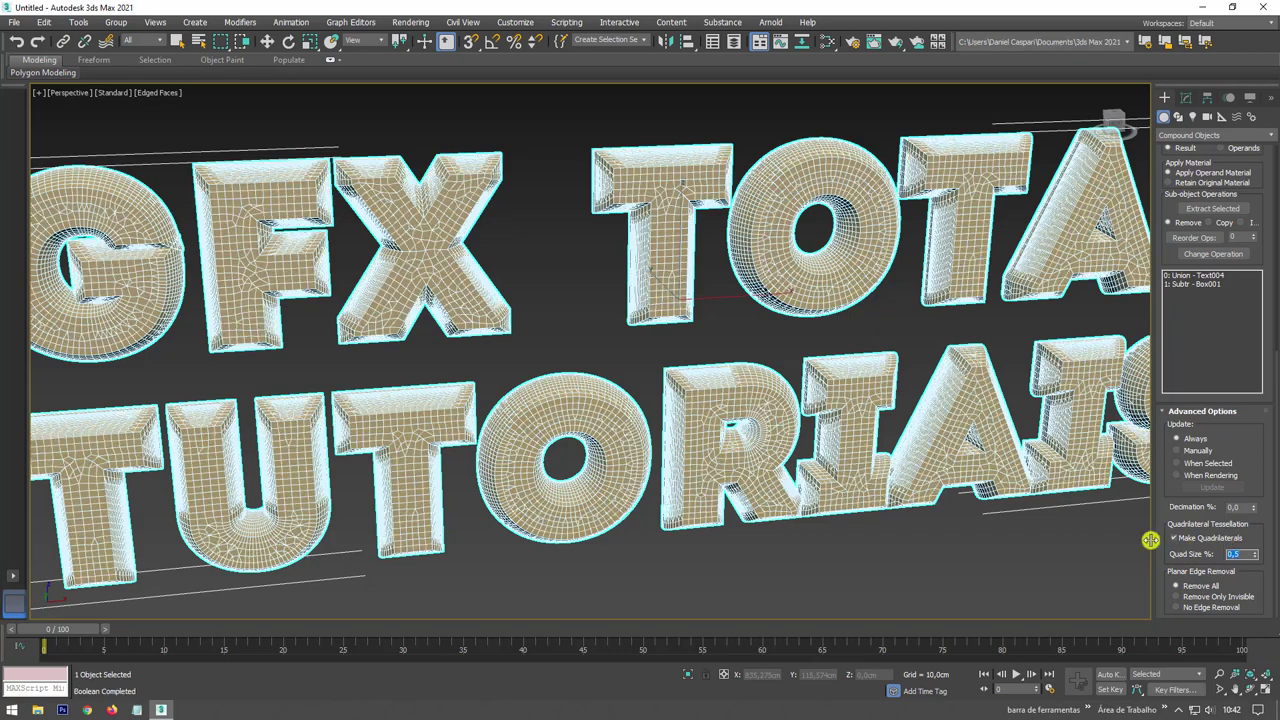
{"action": "scroll", "coordinate": [875, 463], "scroll_direction": "down", "scroll_amount": 3}
{"action": "scroll", "coordinate": [875, 463], "scroll_direction": "down", "scroll_amount": 2}
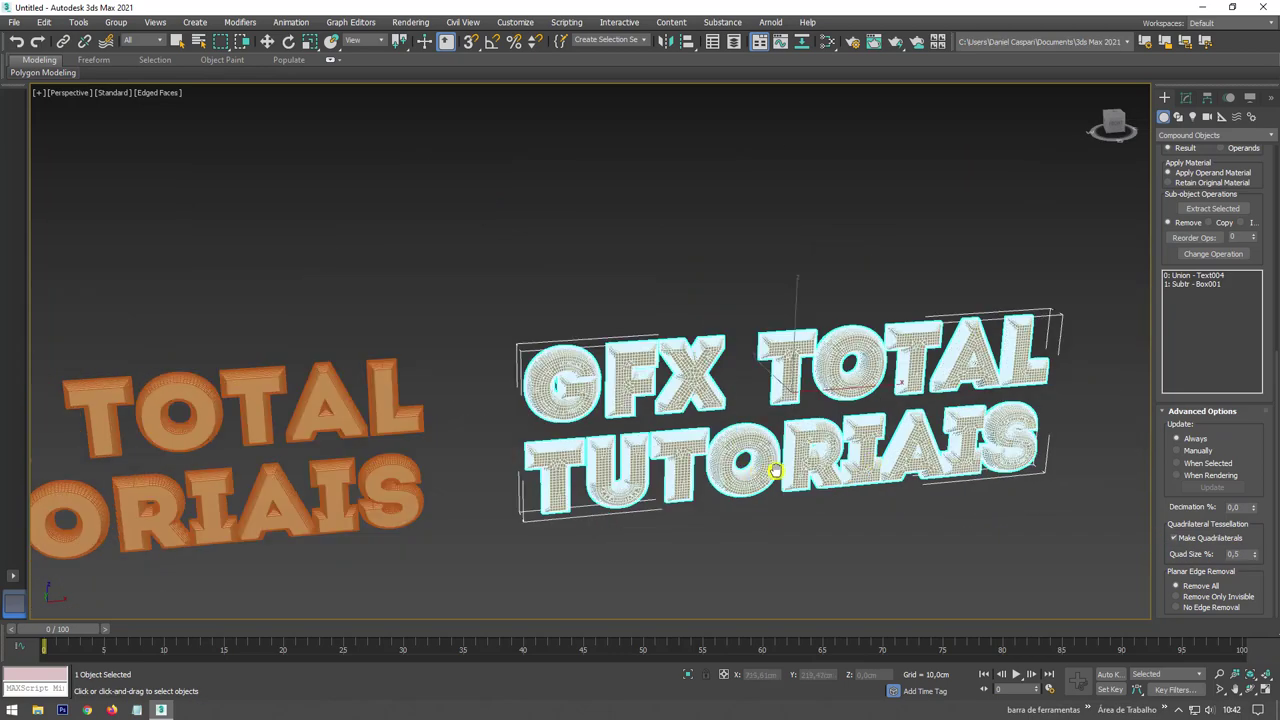
{"action": "mouse_move", "coordinate": [771, 465]}
{"action": "middle_mouse_down"}
{"action": "mouse_move", "coordinate": [1123, 409]}
{"action": "mouse_move", "coordinate": [857, 380]}
{"action": "middle_mouse_up"}
{"action": "scroll", "coordinate": [820, 363], "scroll_direction": "up", "scroll_amount": 4}
{"action": "scroll", "coordinate": [800, 340], "scroll_direction": "down", "scroll_amount": 1}
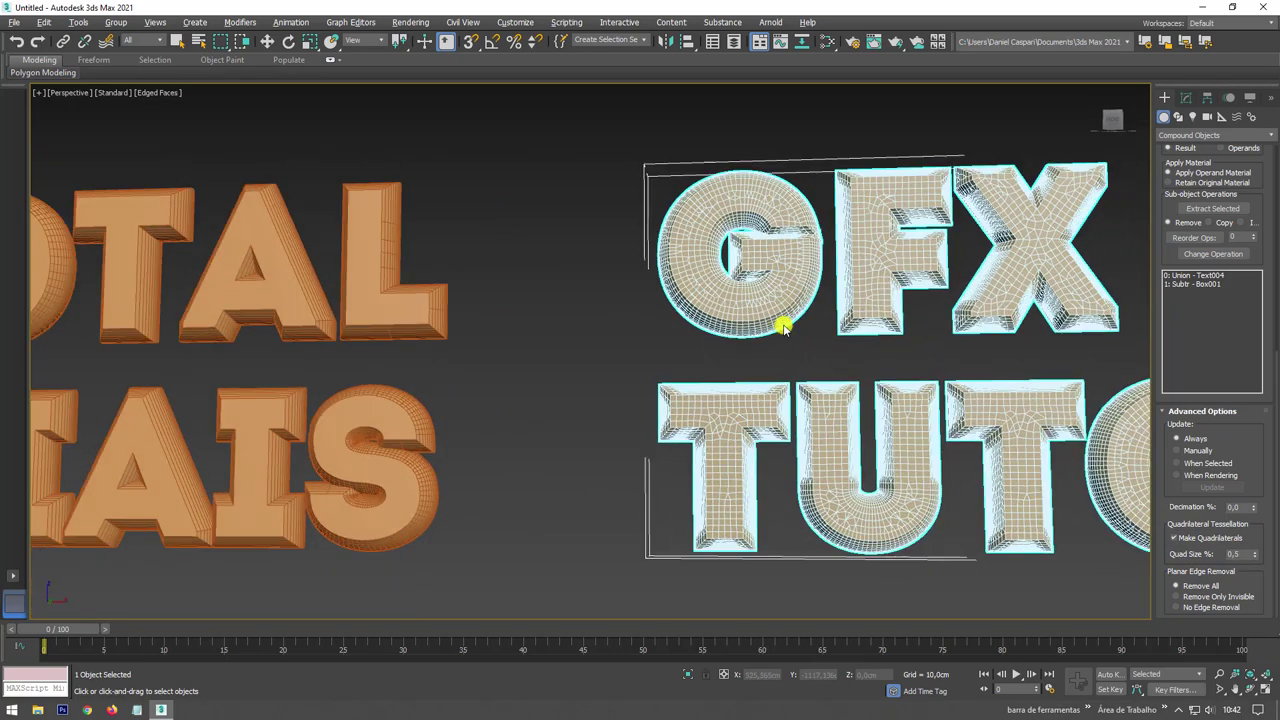
{"action": "scroll", "coordinate": [800, 320], "scroll_direction": "up", "scroll_amount": 1}
{"action": "scroll", "coordinate": [900, 305], "scroll_direction": "down", "scroll_amount": 5}
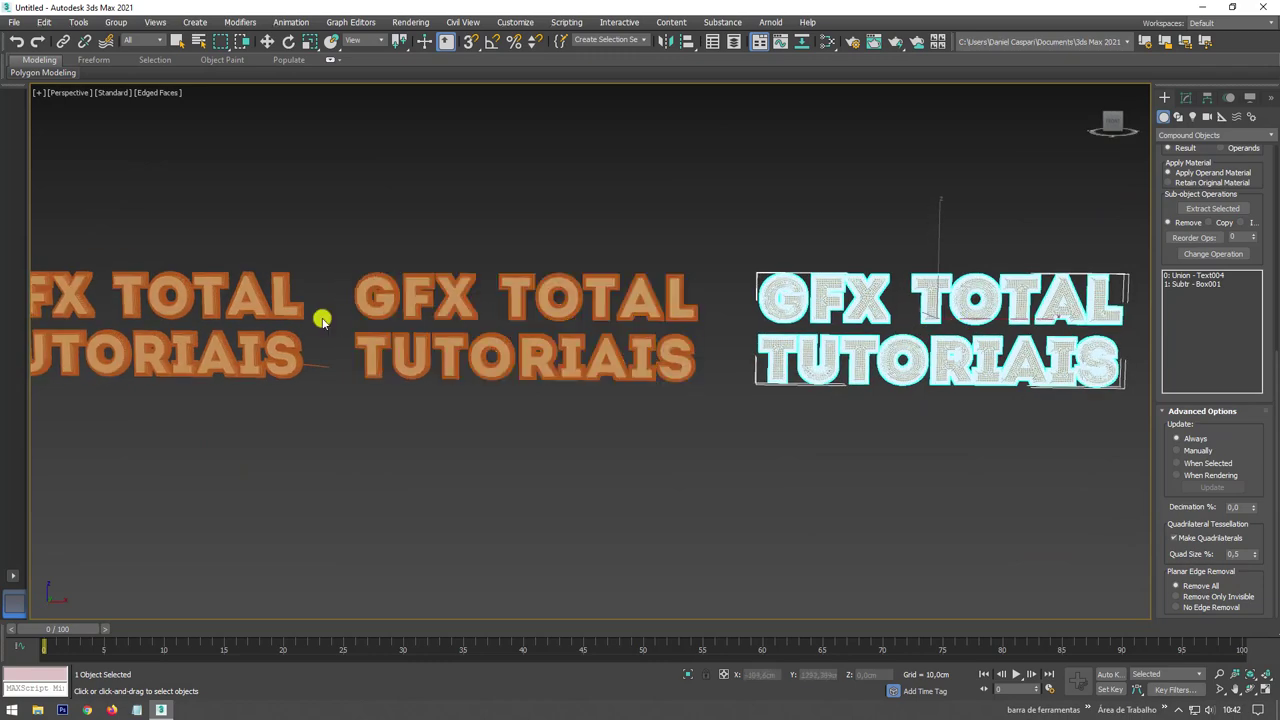
{"action": "scroll", "coordinate": [471, 363], "scroll_direction": "up", "scroll_amount": 2}
{"action": "scroll", "coordinate": [548, 310], "scroll_direction": "up", "scroll_amount": 5}
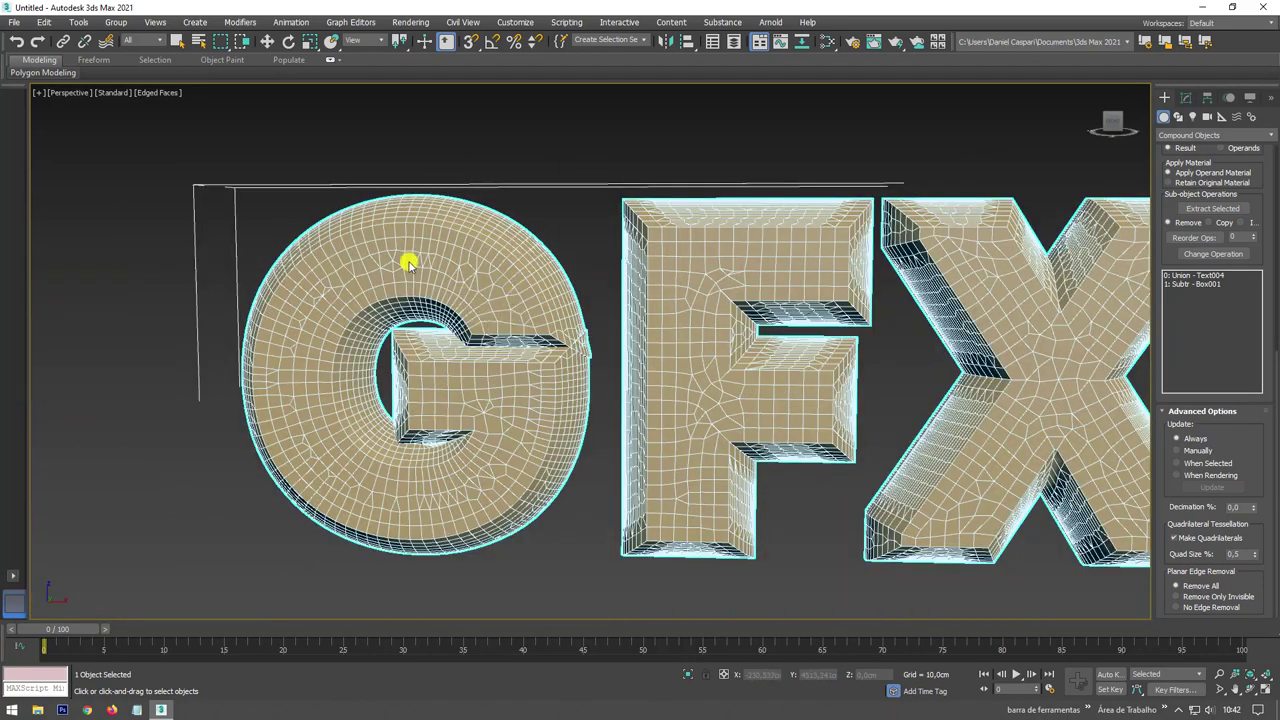
{"action": "scroll", "coordinate": [549, 463], "scroll_direction": "down", "scroll_amount": 5}
{"action": "mouse_move", "coordinate": [737, 471]}
{"action": "middle_mouse_down"}
{"action": "mouse_move", "coordinate": [666, 294]}
{"action": "mouse_move", "coordinate": [691, 320]}
{"action": "middle_mouse_up"}
{"action": "scroll", "coordinate": [691, 320], "scroll_direction": "down", "scroll_amount": 2}
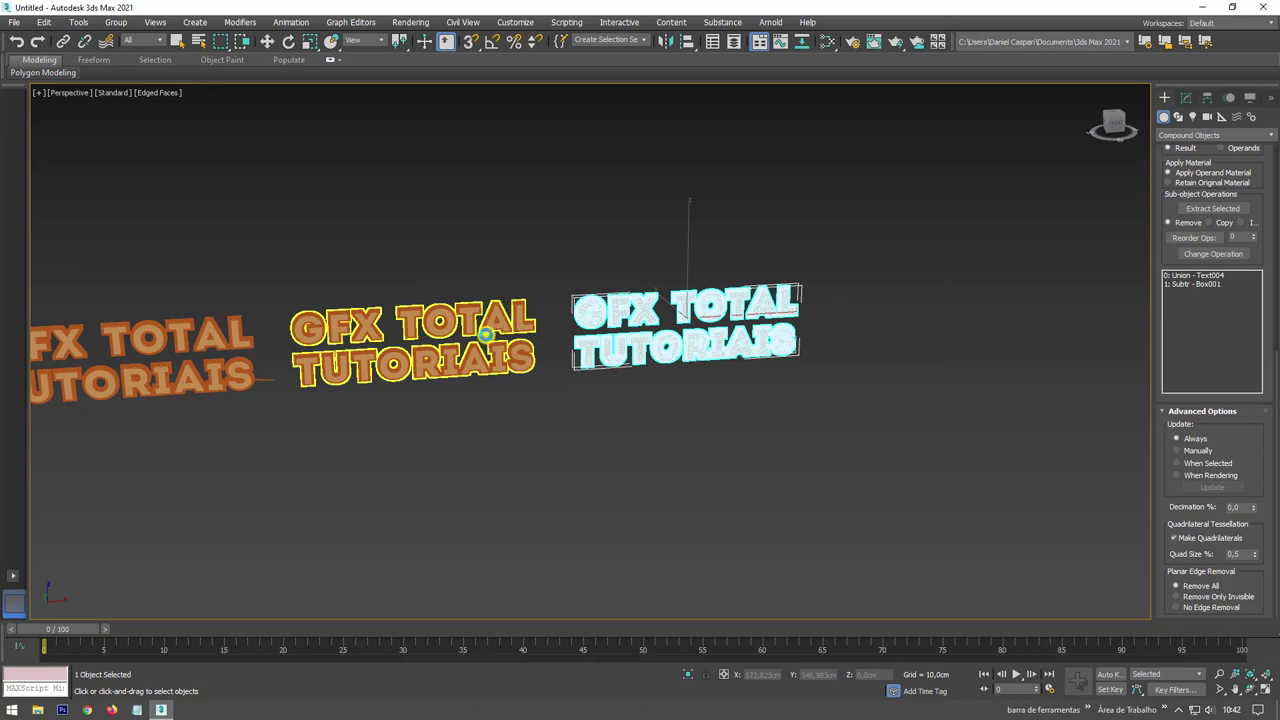
Copy the Bend from the middle text and paste it as an instance onto Text004.
{"action": "left_click", "coordinate": [484, 328]}
{"action": "key", "text": "w"}
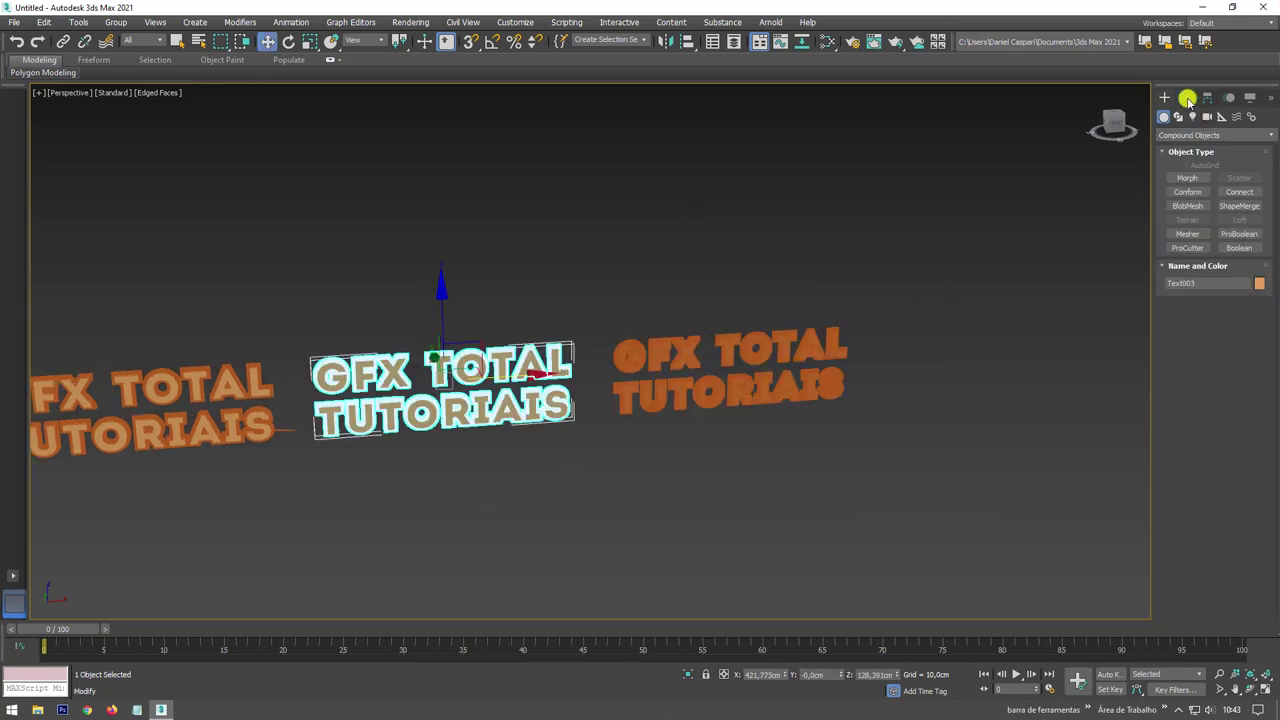
{"action": "left_click", "coordinate": [1187, 99]}
{"action": "right_click", "coordinate": [1195, 160]}
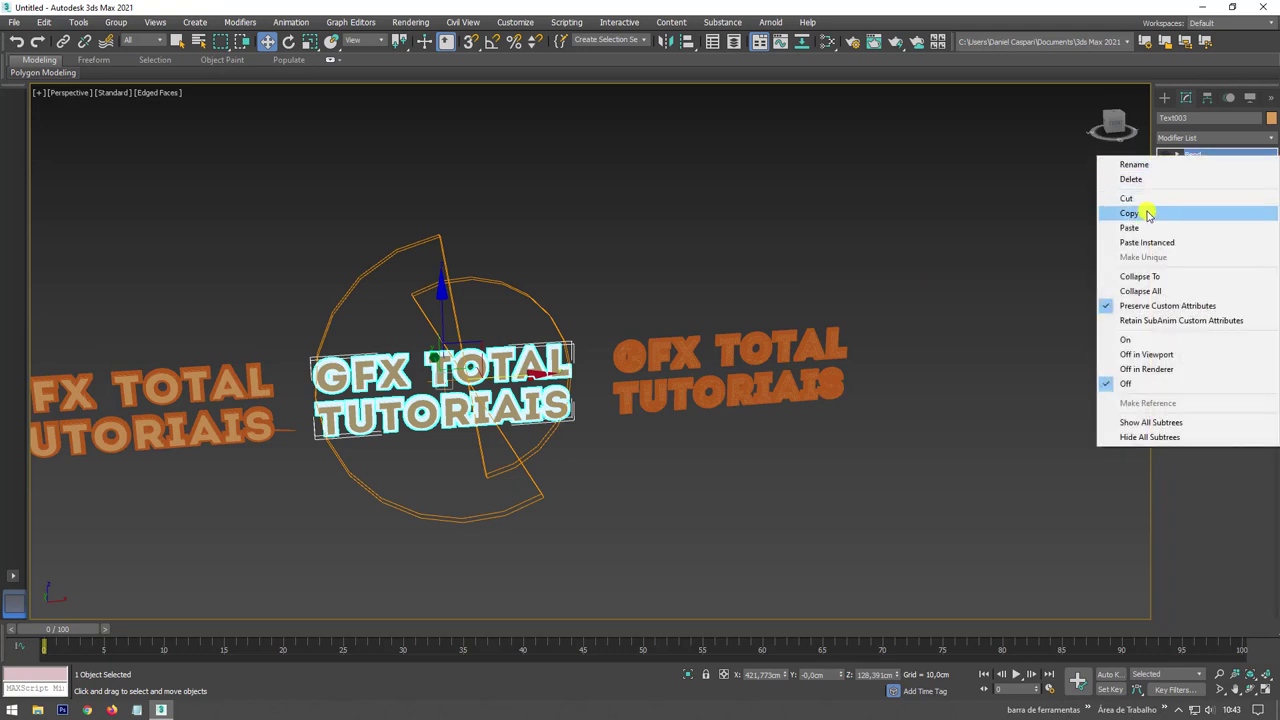
{"action": "left_click", "coordinate": [1147, 215]}
{"action": "left_click", "coordinate": [766, 398]}
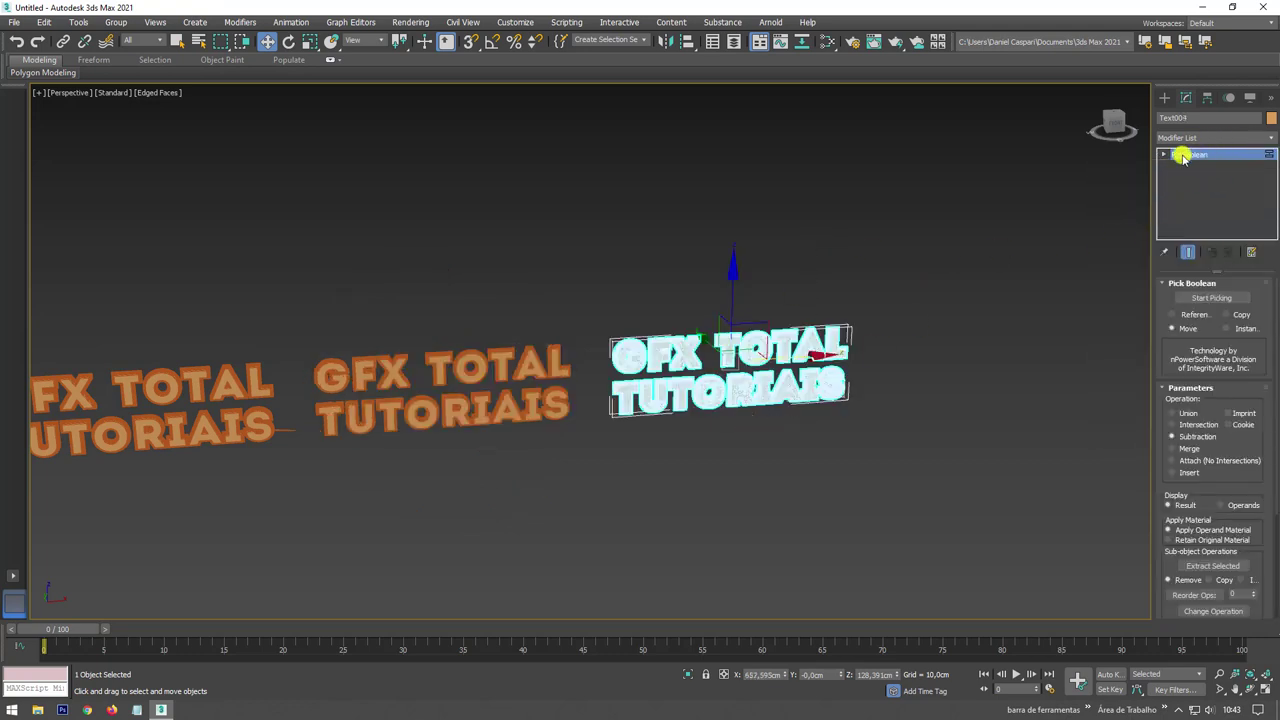
{"action": "right_click", "coordinate": [1185, 156]}
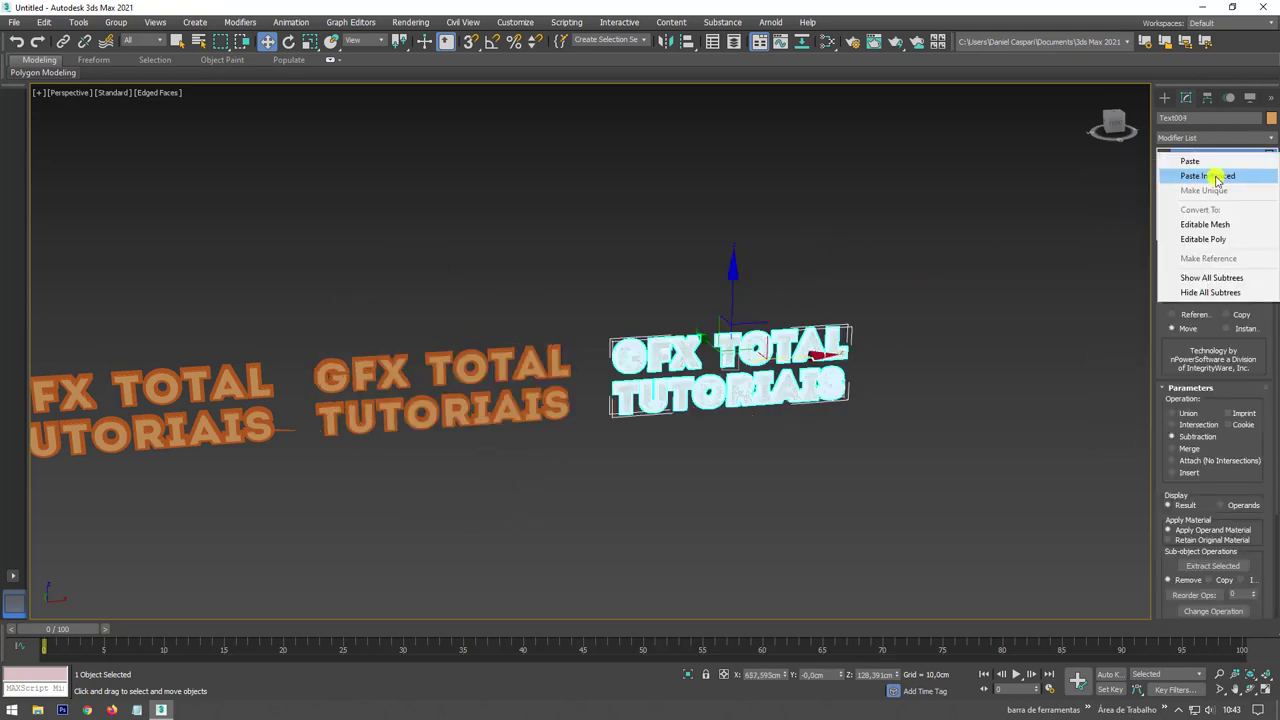
{"action": "left_click", "coordinate": [1217, 176]}
Switch the shared instanced Bend on to curl both texts.
{"action": "middle_click_drag", "start_coordinate": [906, 294], "coordinate": [983, 285]}
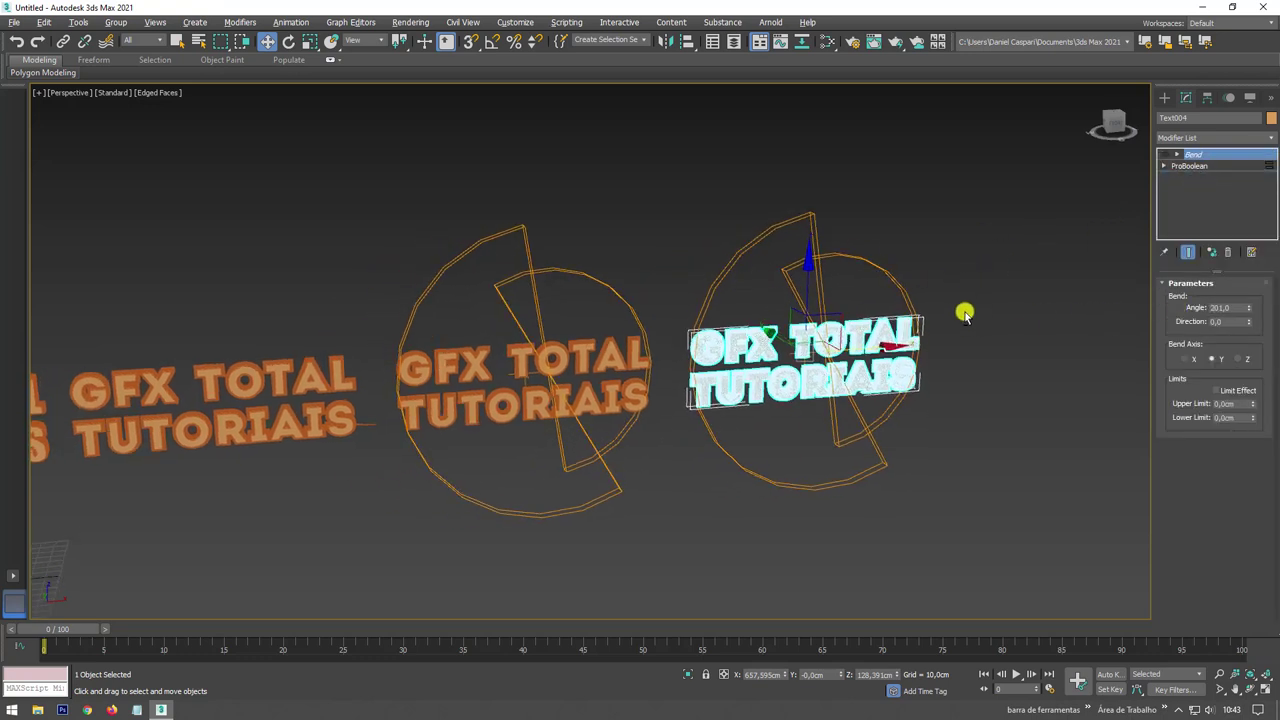
{"action": "middle_click_drag", "start_coordinate": [929, 309], "coordinate": [962, 316]}
{"action": "scroll", "coordinate": [1000, 305], "scroll_direction": "up", "scroll_amount": 3}
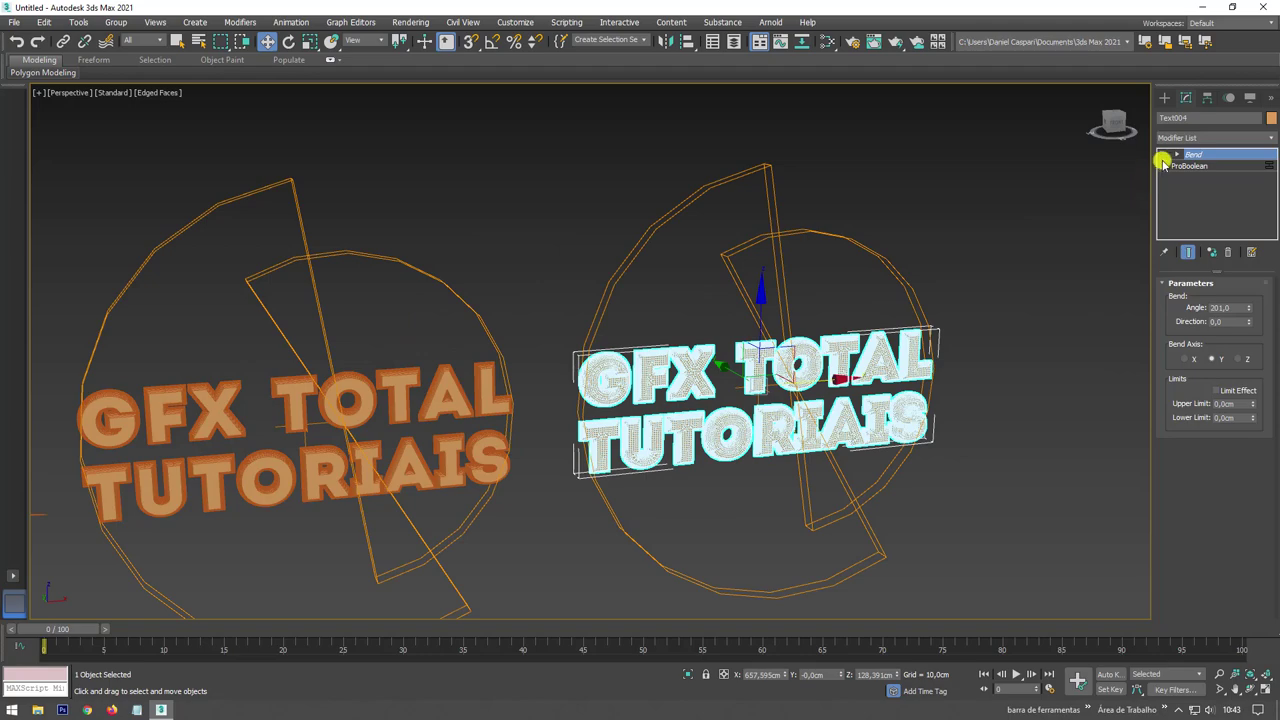
{"action": "left_click", "coordinate": [1165, 154]}
{"action": "scroll", "coordinate": [1038, 328], "scroll_direction": "down", "scroll_amount": 2}
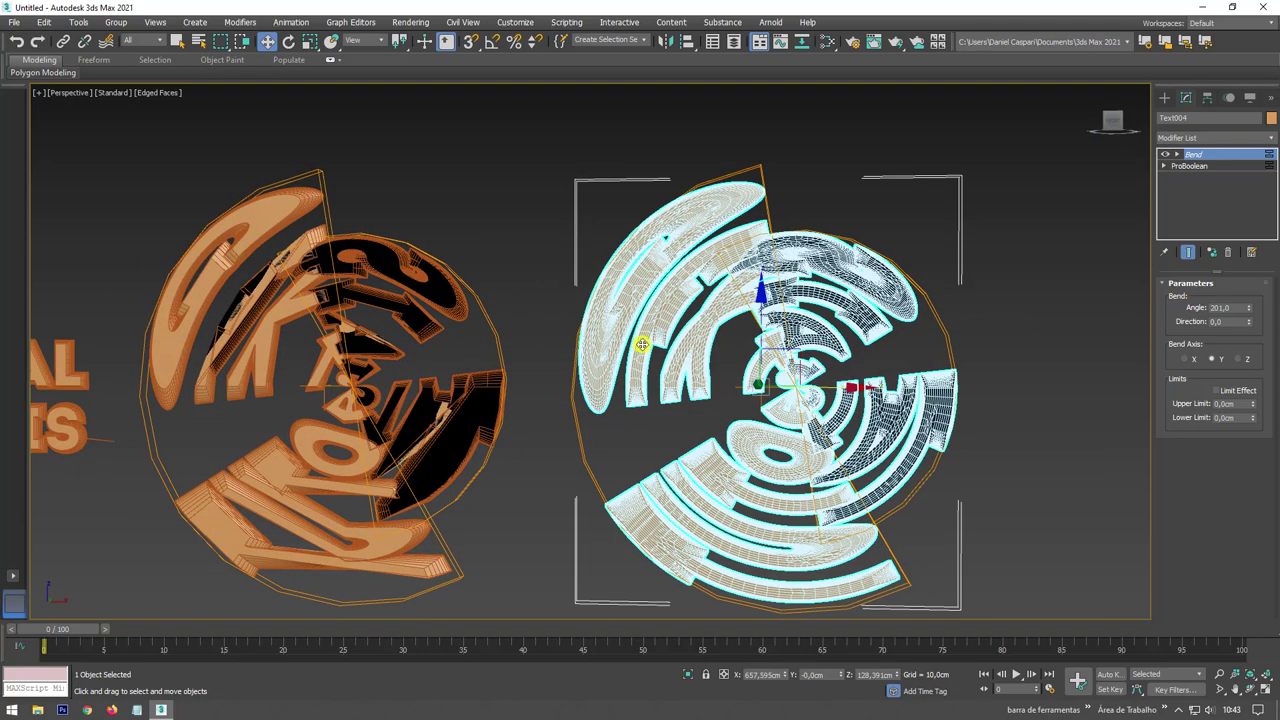
{"action": "scroll", "coordinate": [657, 343], "scroll_direction": "up", "scroll_amount": 1}
Turn off edged-faces shading with F4 and inspect the bent texts.
{"action": "left_click", "coordinate": [644, 345]}
{"action": "middle_click_drag", "start_coordinate": [694, 330], "coordinate": [739, 332]}
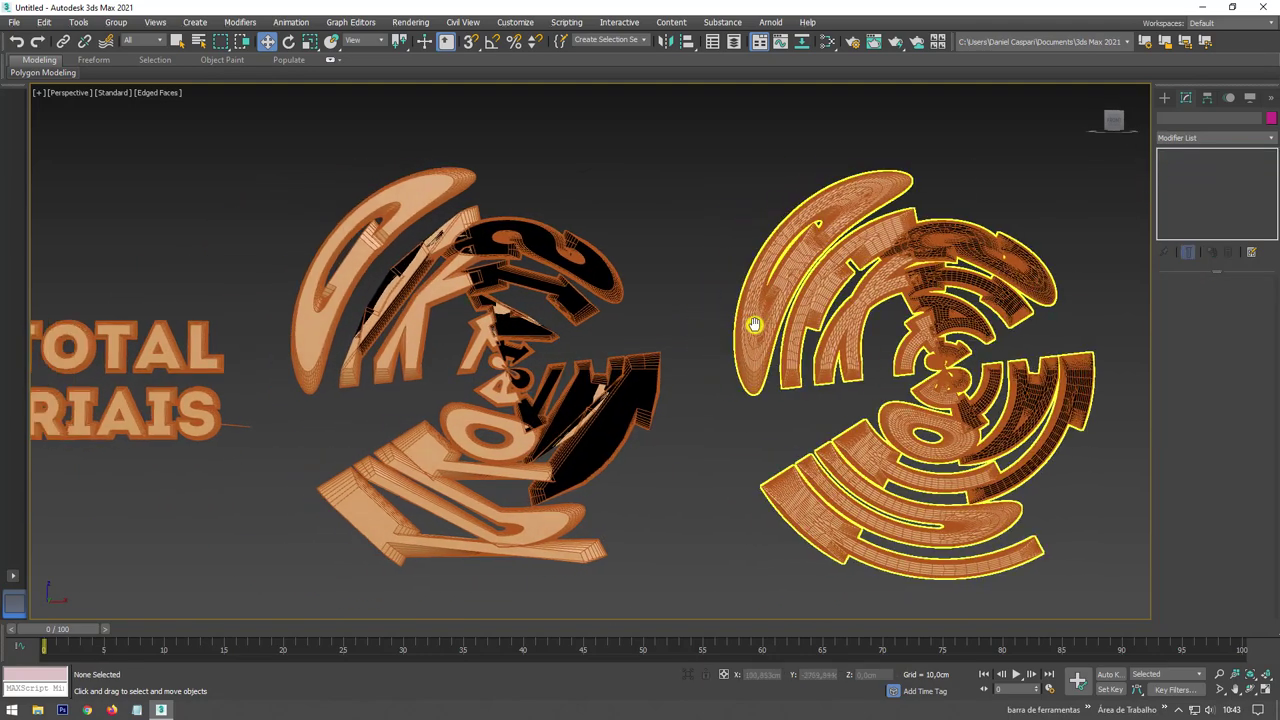
{"action": "scroll", "coordinate": [406, 255], "scroll_direction": "up", "scroll_amount": 4}
{"action": "scroll", "coordinate": [481, 169], "scroll_direction": "down", "scroll_amount": 3}
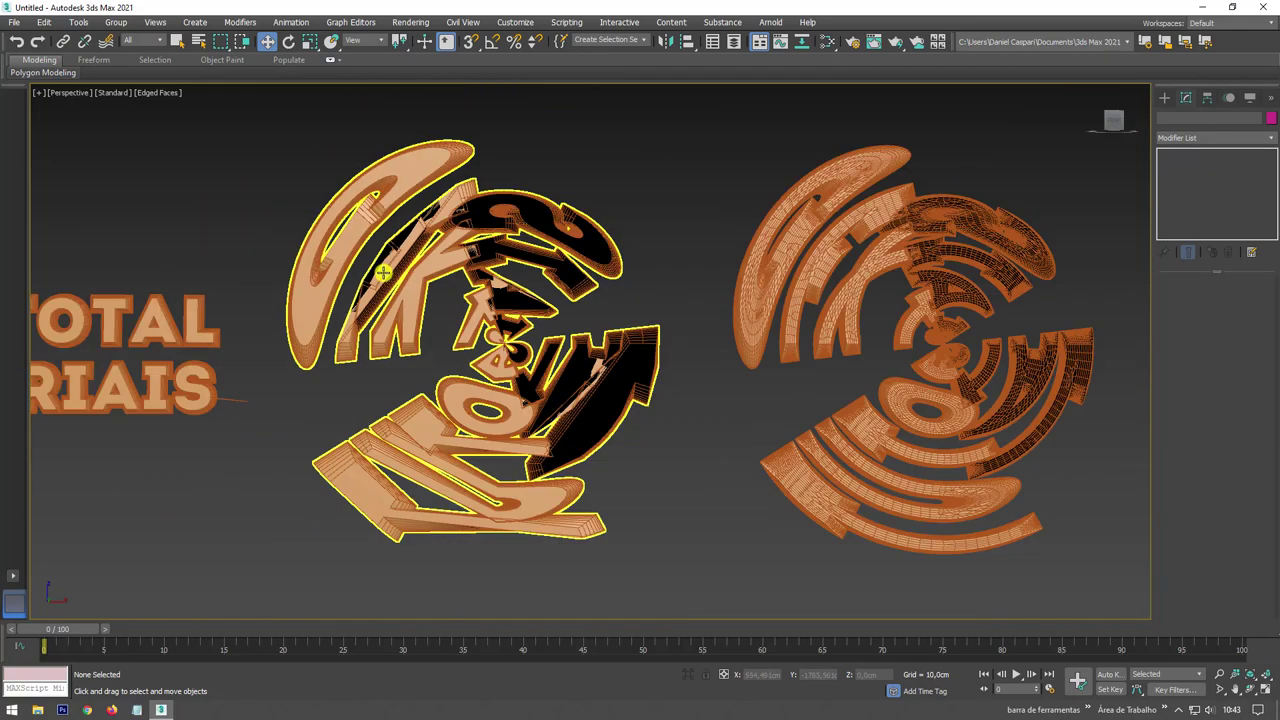
{"action": "scroll", "coordinate": [760, 290], "scroll_direction": "down", "scroll_amount": 1}
{"action": "scroll", "coordinate": [786, 286], "scroll_direction": "up", "scroll_amount": 3}
{"action": "scroll", "coordinate": [700, 303], "scroll_direction": "up", "scroll_amount": 2}
{"action": "key", "text": "F4"}
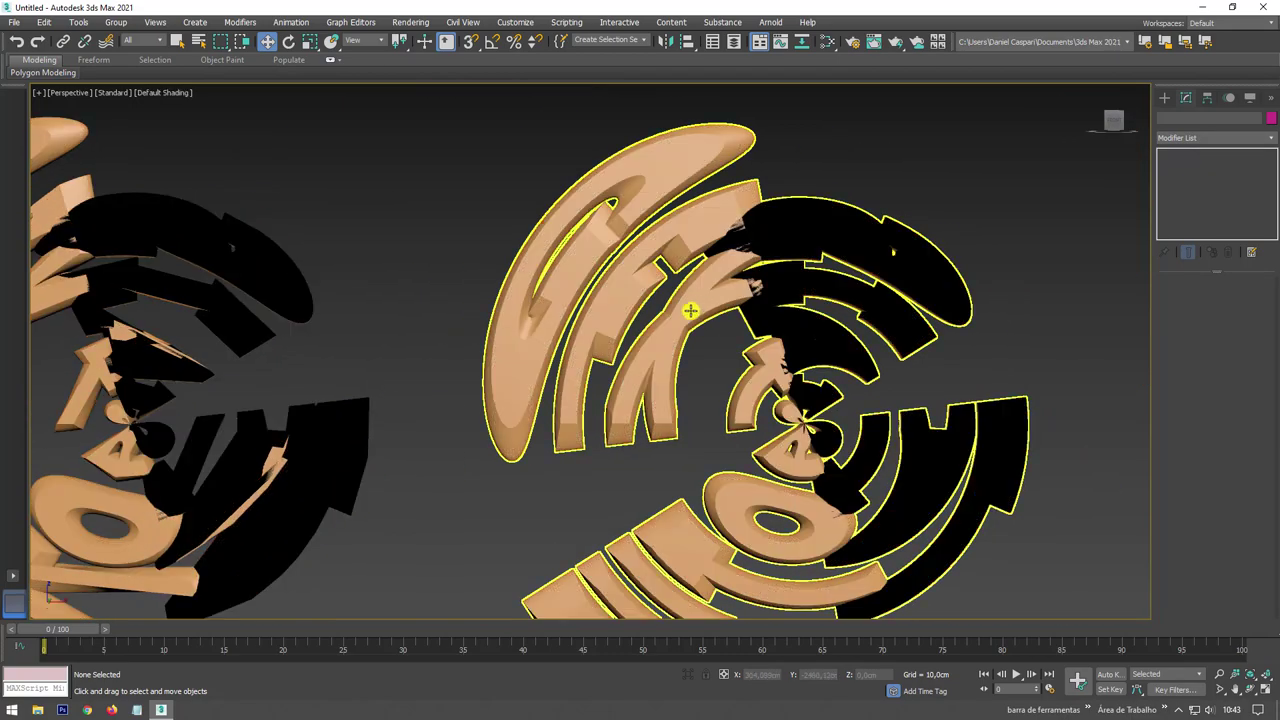
{"action": "scroll", "coordinate": [629, 209], "scroll_direction": "up", "scroll_amount": 2}
{"action": "scroll", "coordinate": [674, 257], "scroll_direction": "down", "scroll_amount": 2}
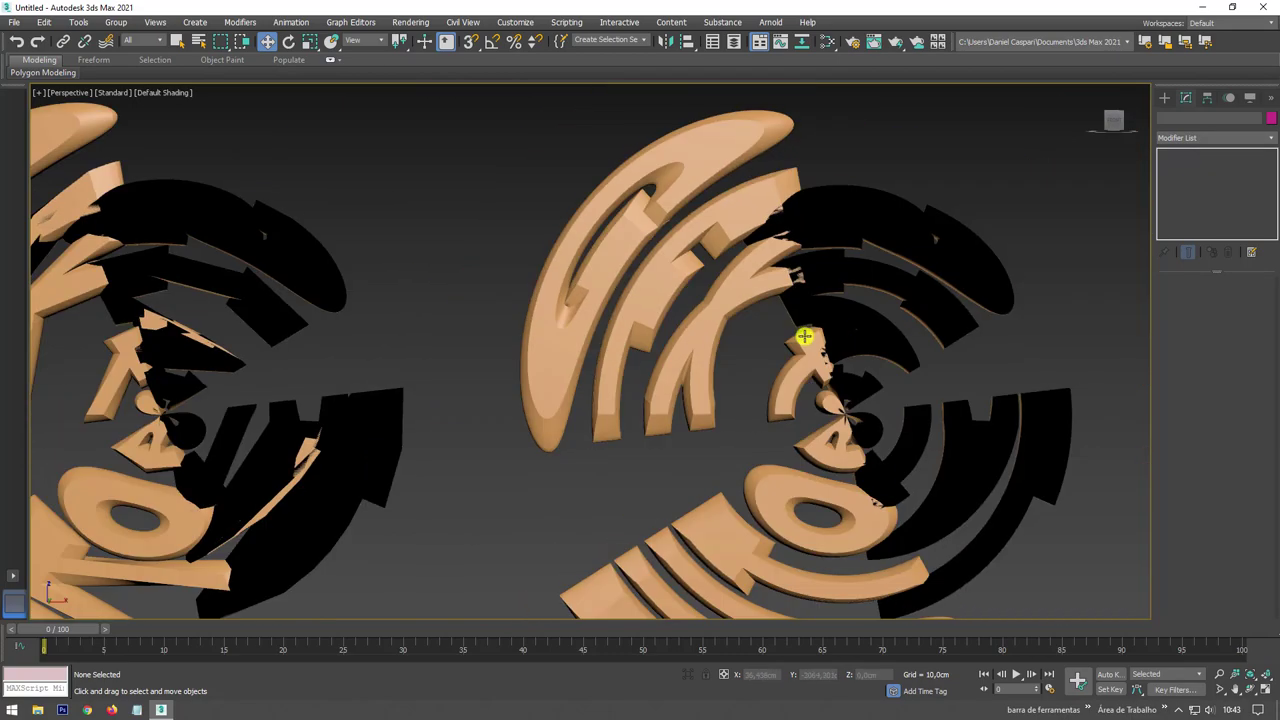
Set the Bend Axis to X and the angle to 83.5 degrees.
{"action": "left_click", "coordinate": [709, 289]}
{"action": "scroll", "coordinate": [875, 325], "scroll_direction": "down", "scroll_amount": 3}
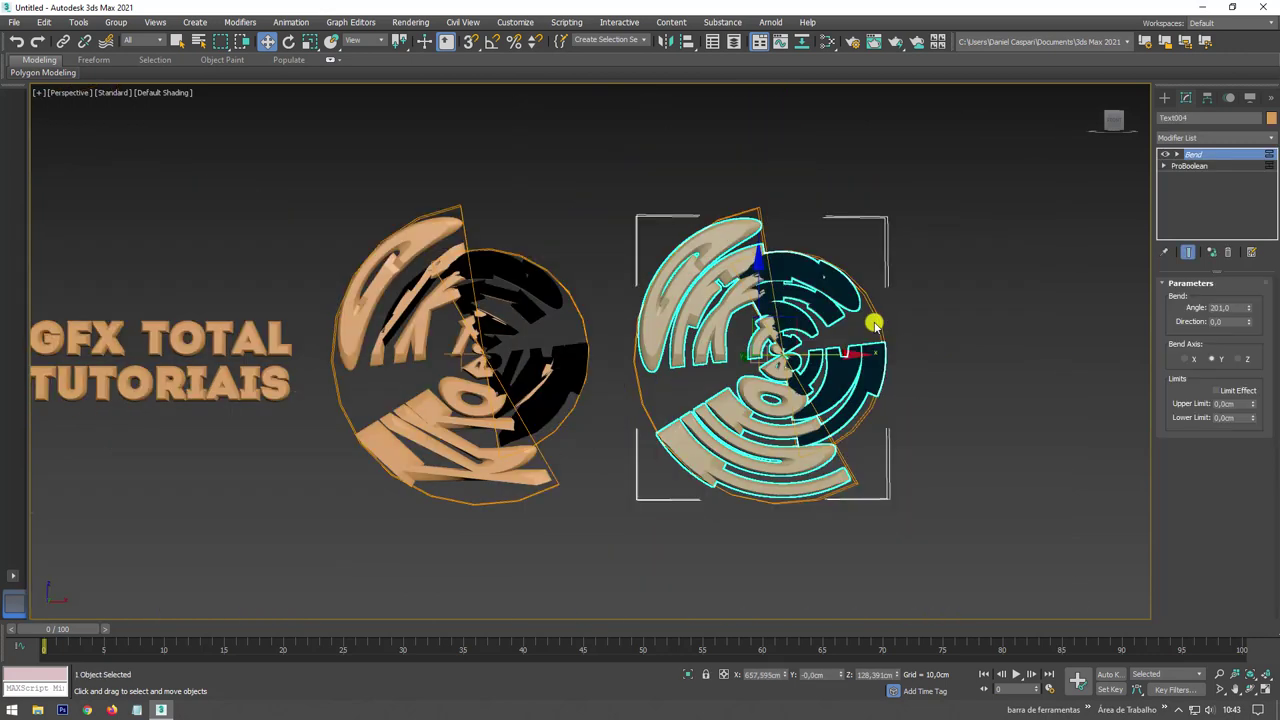
{"action": "left_click", "coordinate": [1185, 360]}
{"action": "mouse_move", "coordinate": [986, 394]}
{"action": "middle_mouse_down", "text": "alt"}
{"action": "mouse_move", "coordinate": [779, 381]}
{"action": "mouse_move", "coordinate": [1277, 330]}
{"action": "middle_mouse_up", "text": "alt"}
{"action": "mouse_move", "coordinate": [1247, 313]}
{"action": "left_mouse_down"}
{"action": "mouse_move", "coordinate": [140, 627]}
{"action": "mouse_move", "coordinate": [278, 414]}
{"action": "left_mouse_up"}
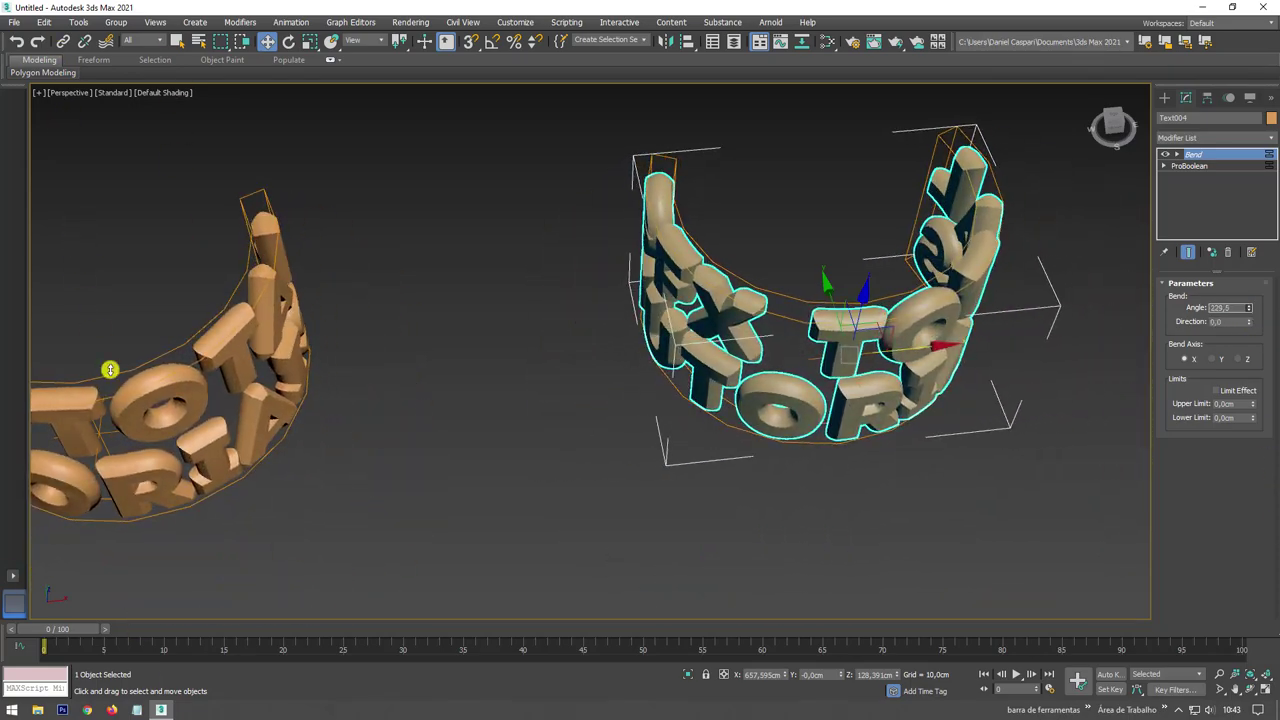
{"action": "middle_click_drag", "start_coordinate": [278, 414], "coordinate": [1007, 175], "text": "alt"}
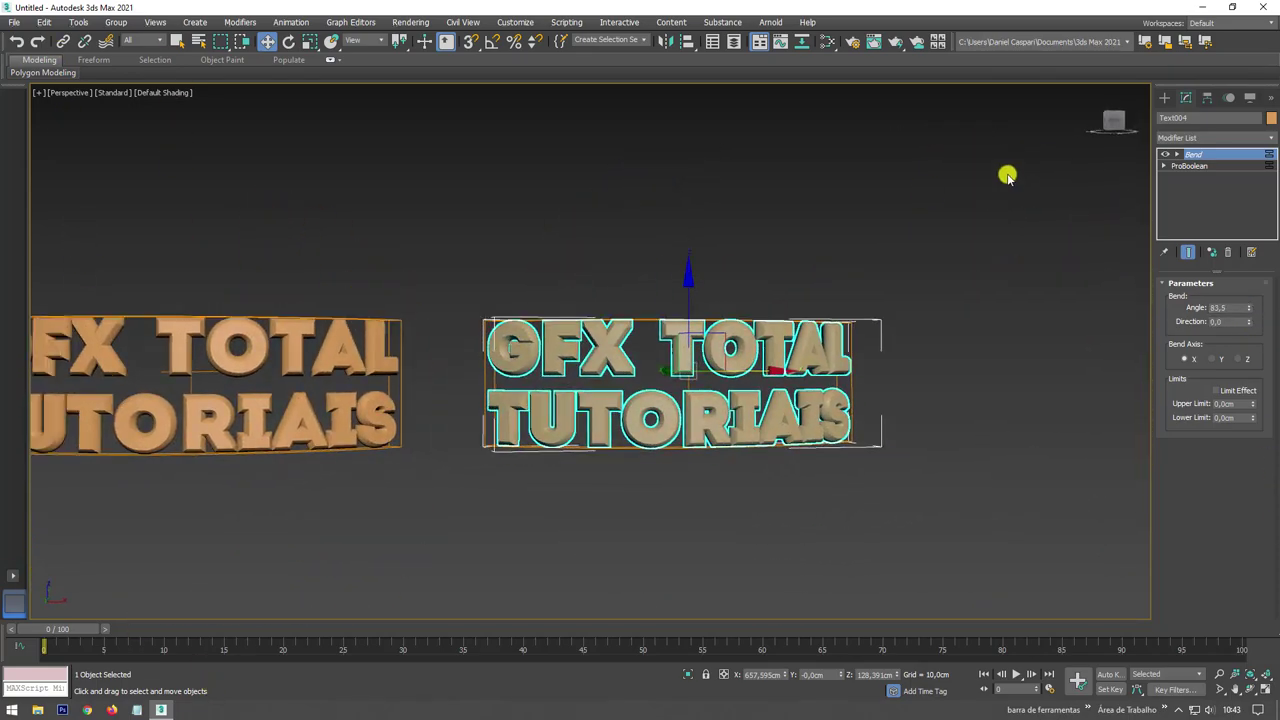
Disable the Bend and add a Twist of 297.5 degrees around the X axis.
{"action": "left_click", "coordinate": [1166, 156]}
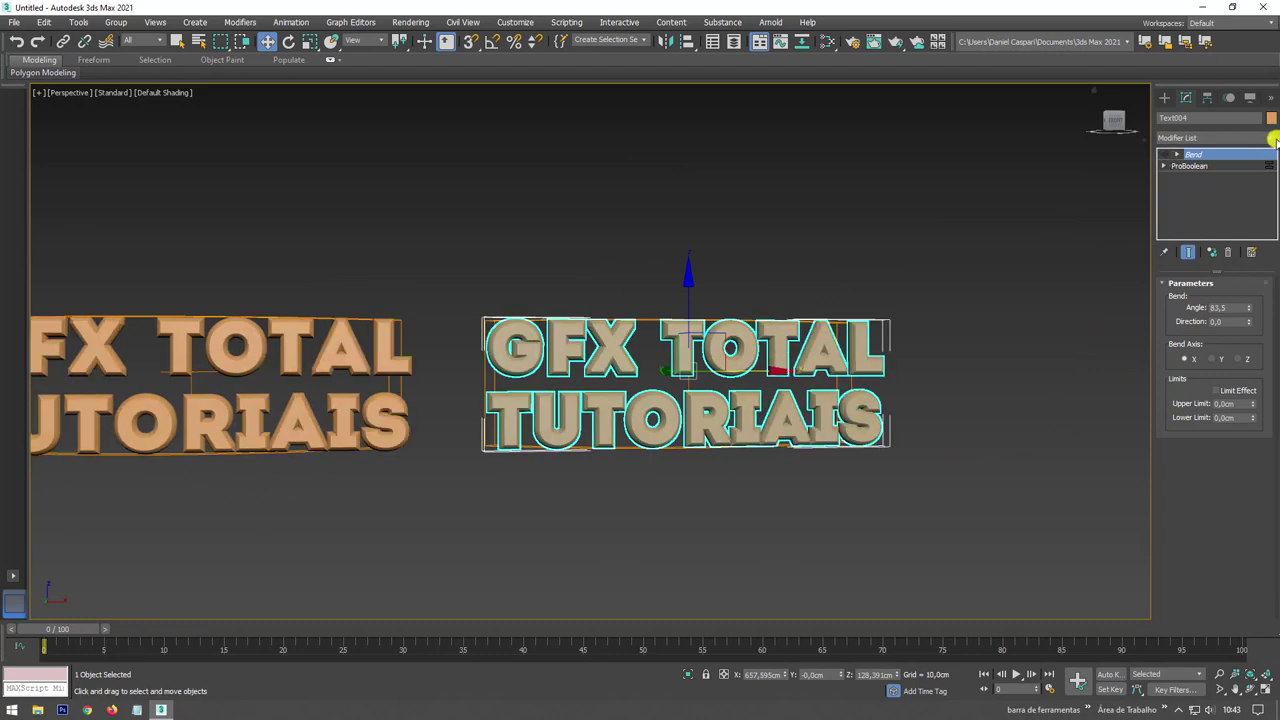
{"action": "left_click", "coordinate": [1275, 141]}
{"action": "left_click_drag", "start_coordinate": [1271, 171], "coordinate": [1268, 514]}
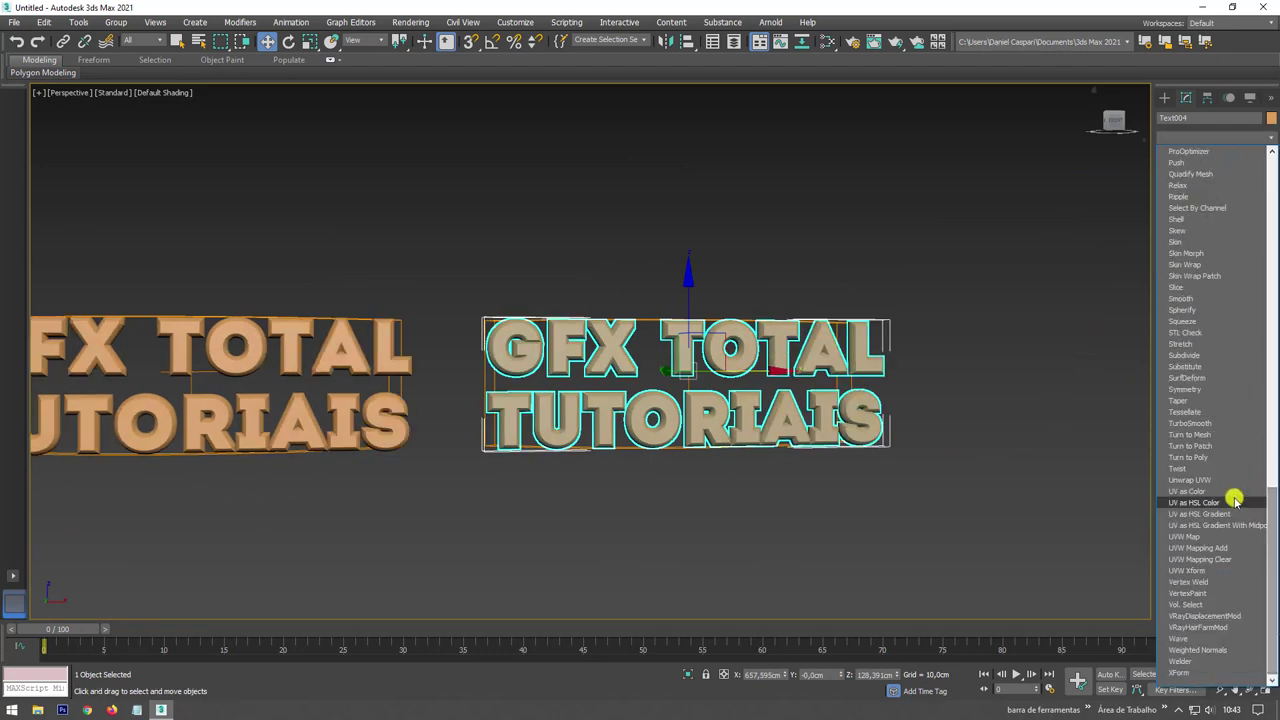
{"action": "left_click", "coordinate": [1208, 468]}
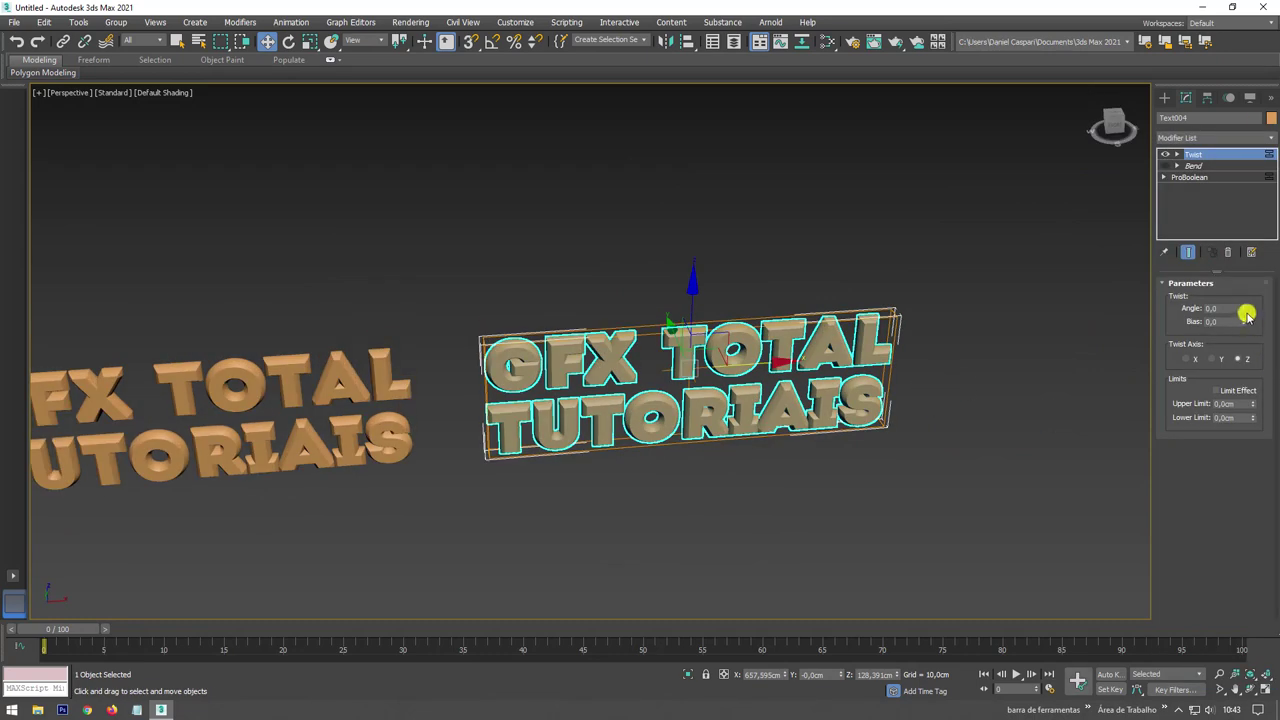
{"action": "left_click_drag", "start_coordinate": [1247, 315], "coordinate": [1238, 313]}
{"action": "left_click", "coordinate": [1208, 360]}
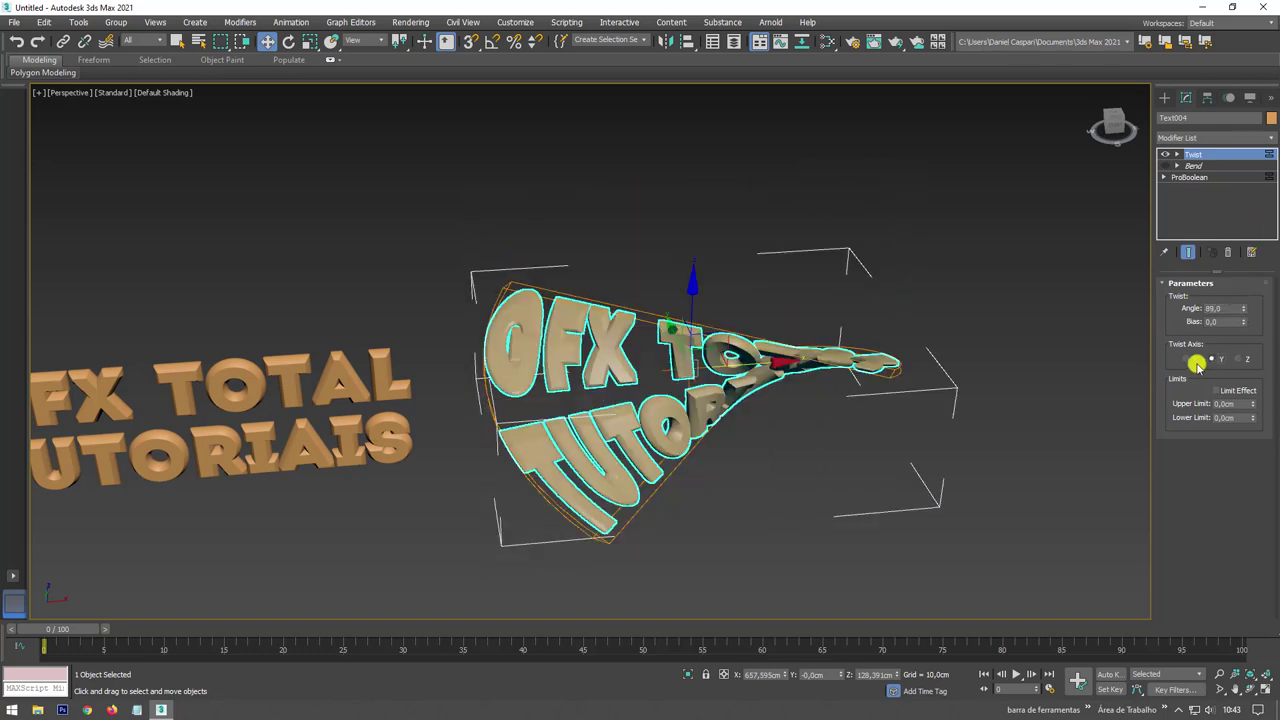
{"action": "left_click", "coordinate": [1189, 357]}
{"action": "middle_click_drag", "start_coordinate": [1128, 366], "coordinate": [1025, 377], "text": "alt"}
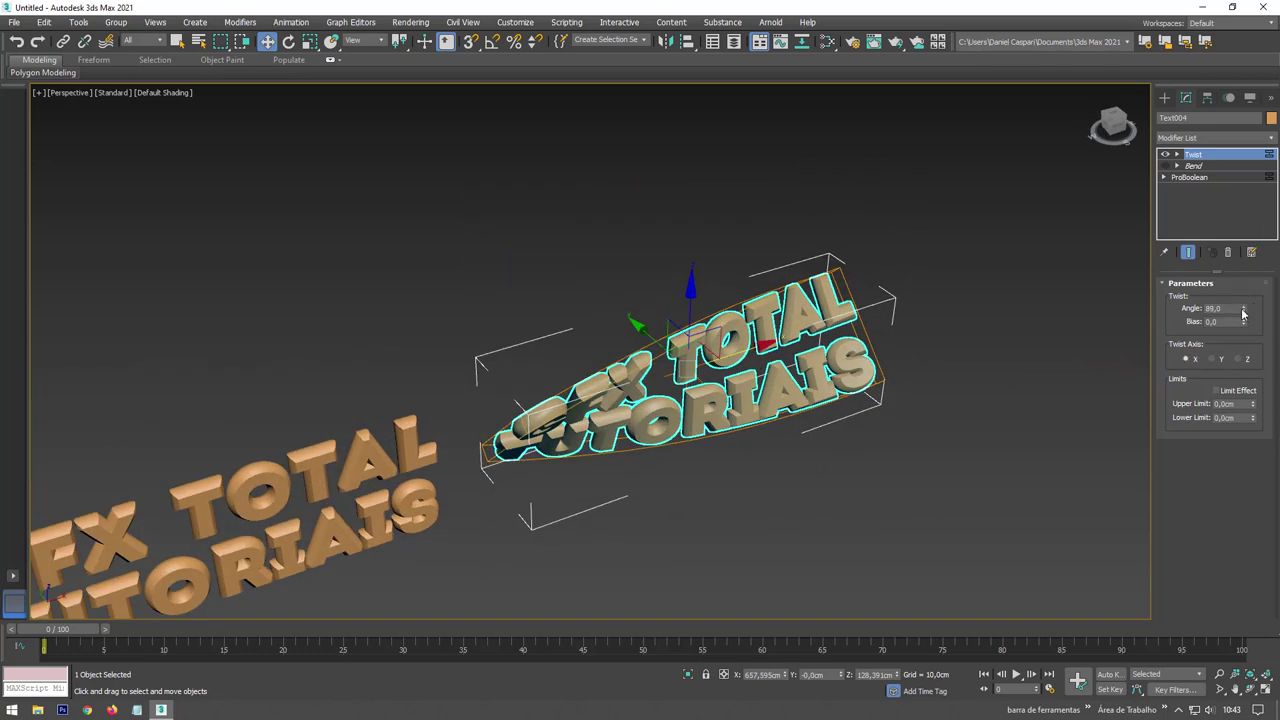
{"action": "left_click_drag", "start_coordinate": [1247, 298], "coordinate": [1203, 132]}
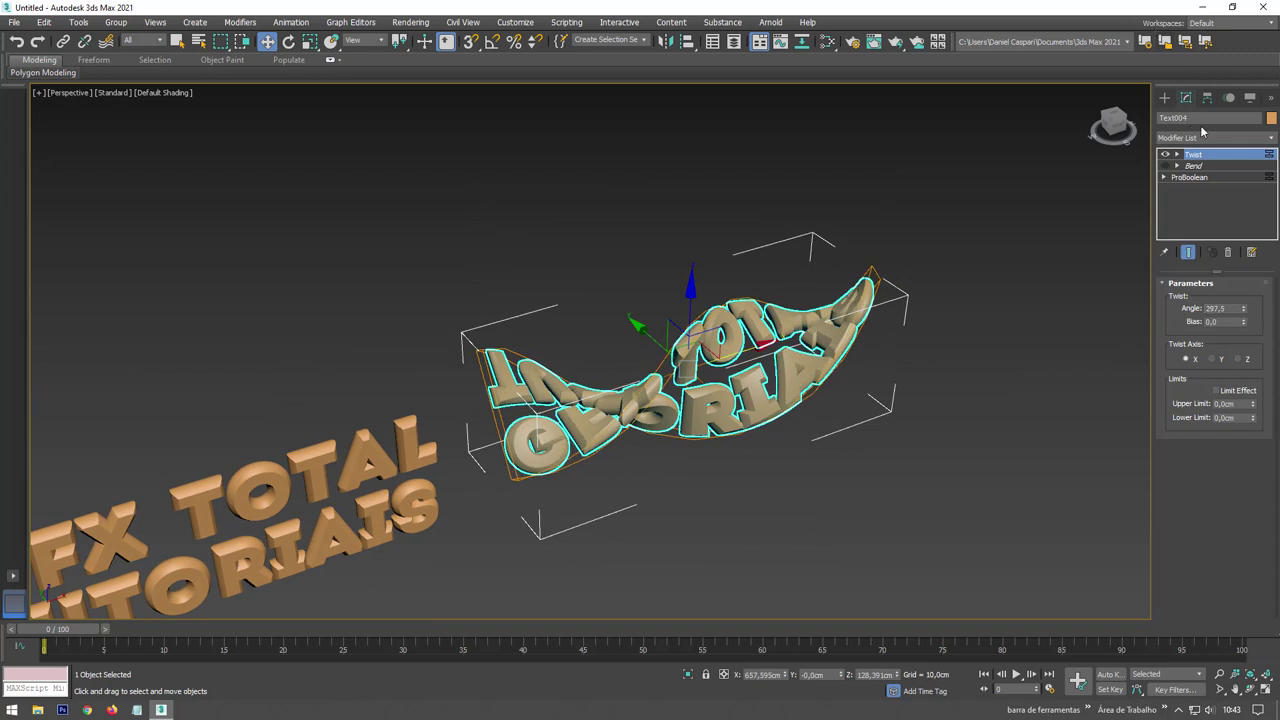
Copy the Twist modifier and select Text003.
{"action": "right_click", "coordinate": [1200, 158]}
{"action": "left_click", "coordinate": [1140, 208]}
{"action": "left_click", "coordinate": [298, 543]}
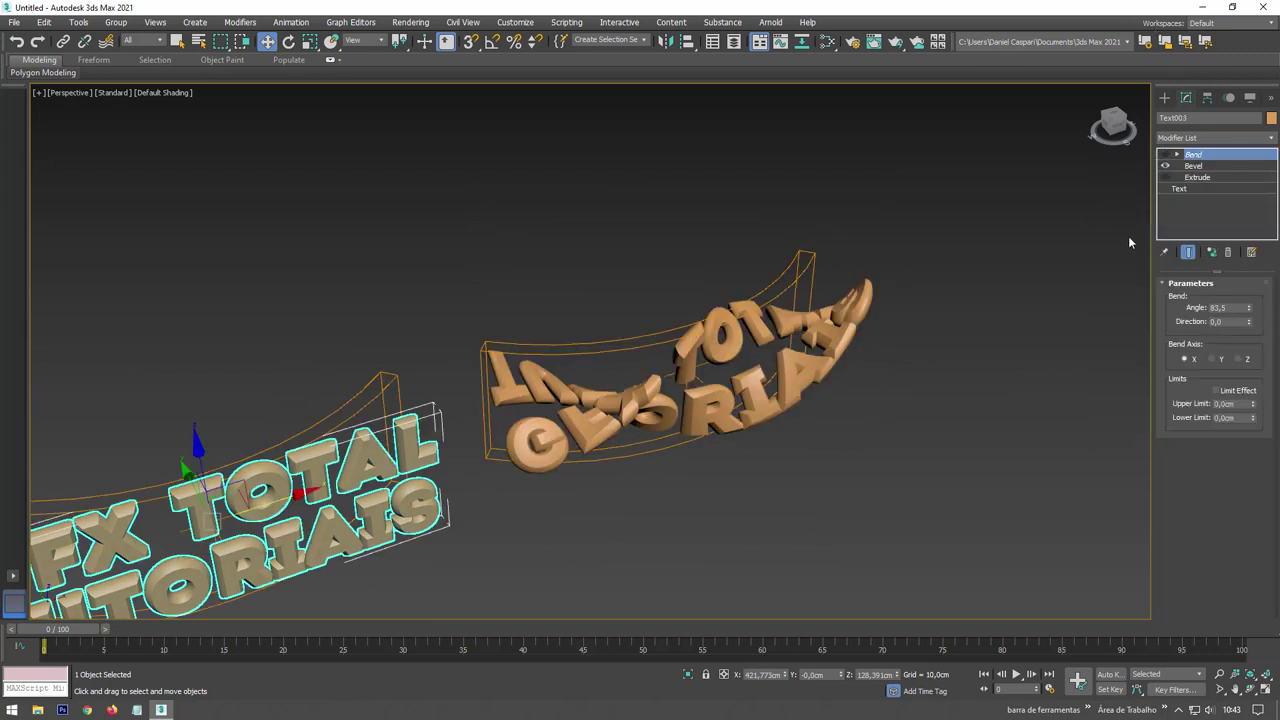
Paste the Twist modifier as an instance onto Text003 and raise its angle to 780.5.
{"action": "right_click", "coordinate": [1200, 160]}
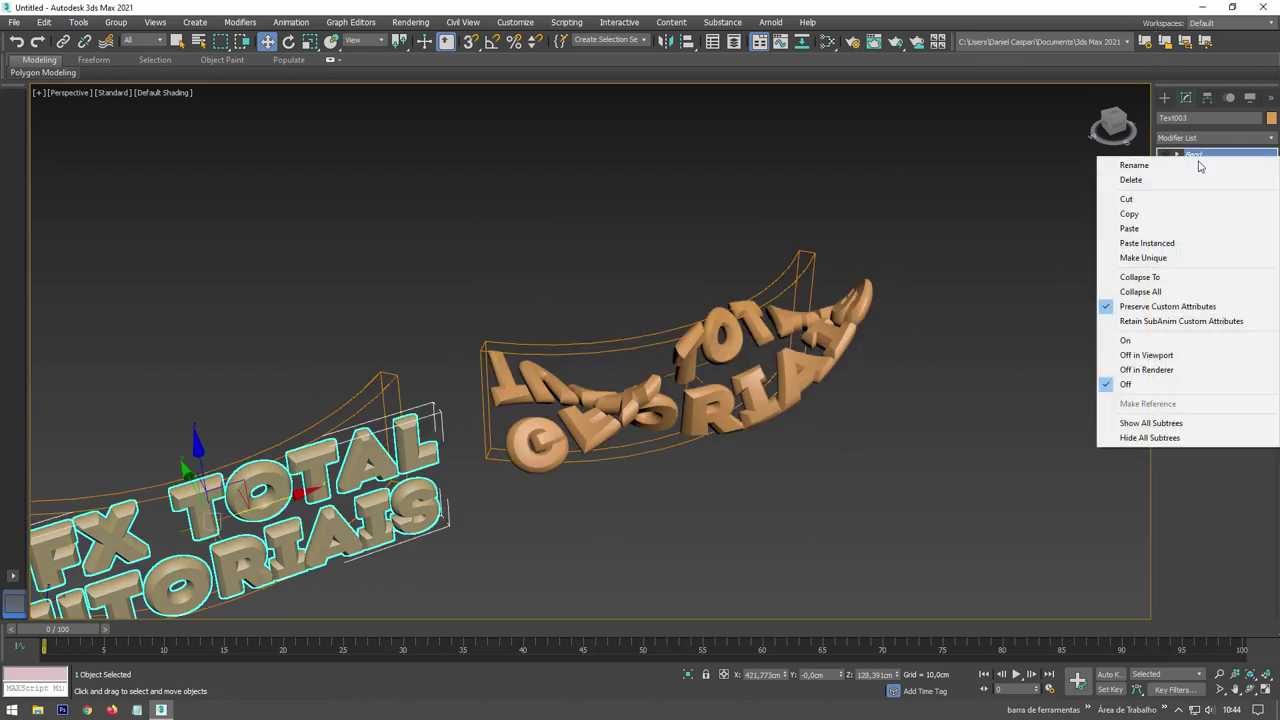
{"action": "left_click", "coordinate": [1147, 243]}
{"action": "middle_click_drag", "start_coordinate": [863, 384], "coordinate": [609, 427], "text": "alt"}
{"action": "scroll", "coordinate": [990, 361], "scroll_direction": "up", "scroll_amount": 3}
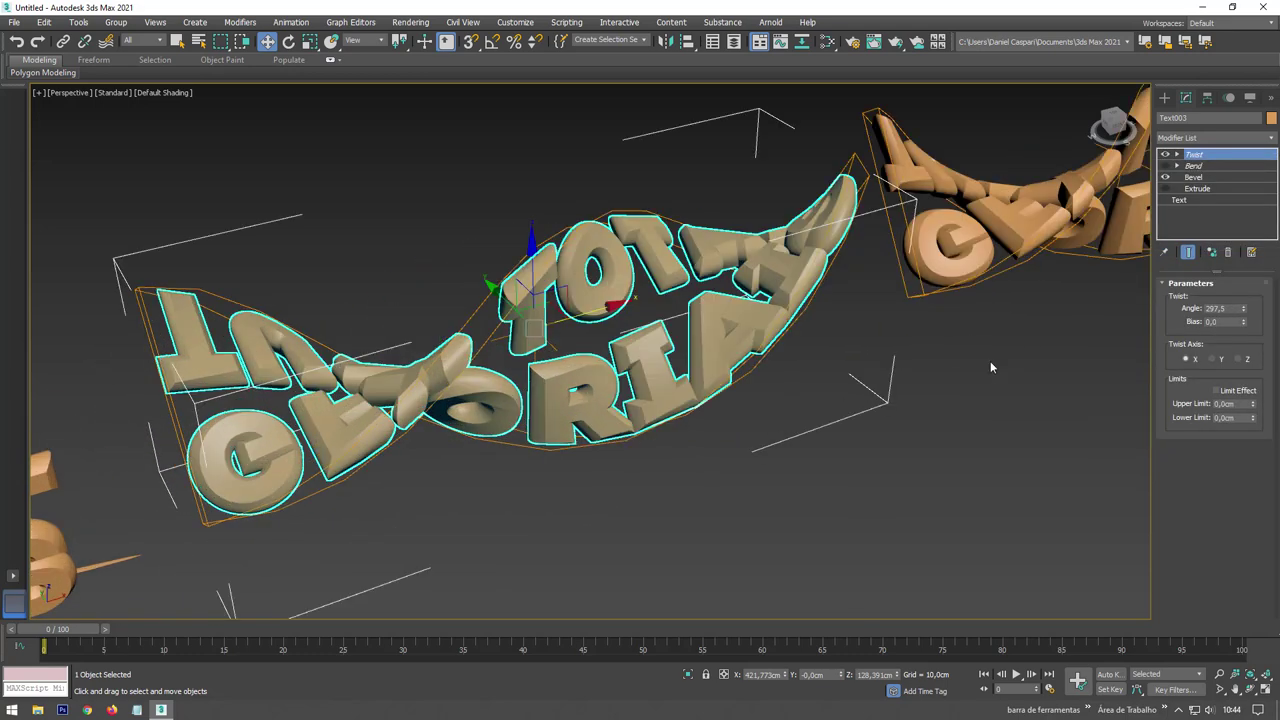
{"action": "left_click_drag", "start_coordinate": [1247, 312], "coordinate": [1182, 354]}
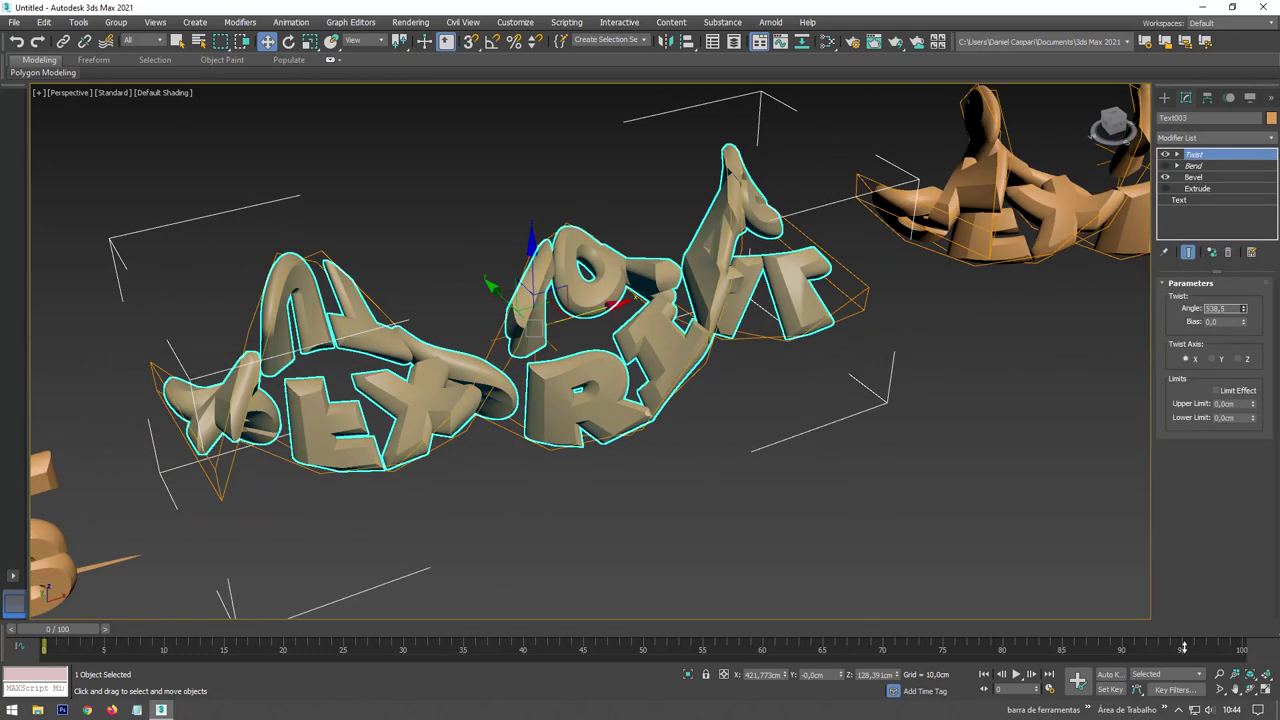
{"action": "scroll", "coordinate": [380, 396], "scroll_direction": "up", "scroll_amount": 1}
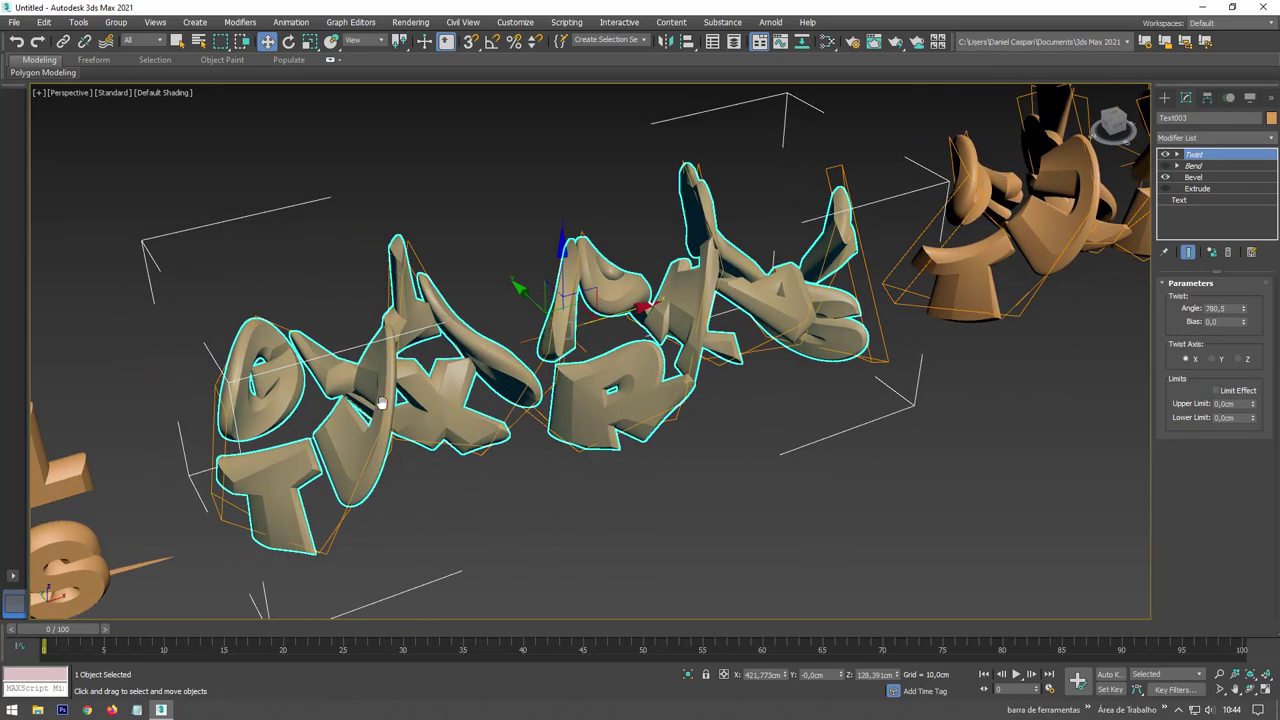
Turn on Edged Faces and orbit to inspect the orange twisted copy from a lower angle.
{"action": "key", "text": "F4"}
{"action": "scroll", "coordinate": [370, 410], "scroll_direction": "up", "scroll_amount": 1}
{"action": "scroll", "coordinate": [364, 416], "scroll_direction": "up", "scroll_amount": 2}
{"action": "scroll", "coordinate": [364, 416], "scroll_direction": "down", "scroll_amount": 5}
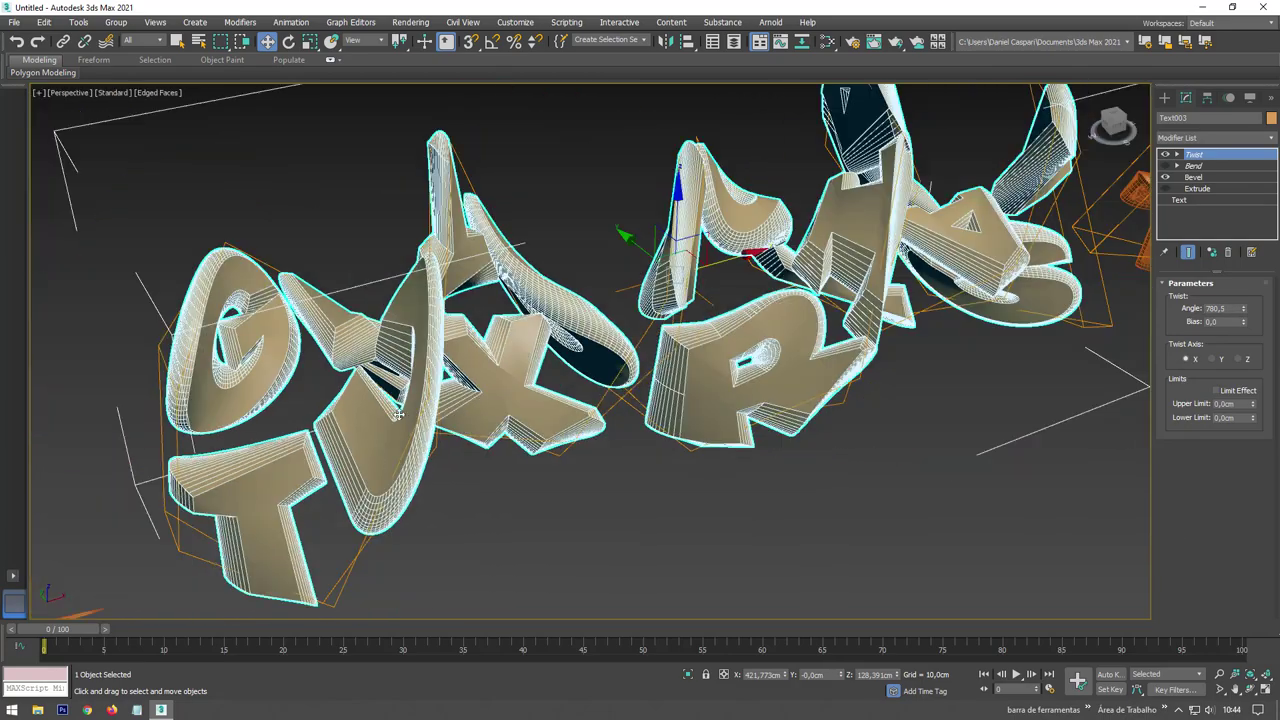
{"action": "middle_click_drag", "start_coordinate": [364, 416], "coordinate": [420, 342], "text": "alt"}
{"action": "scroll", "coordinate": [478, 280], "scroll_direction": "up", "scroll_amount": 3}
{"action": "scroll", "coordinate": [478, 280], "scroll_direction": "down", "scroll_amount": 5}
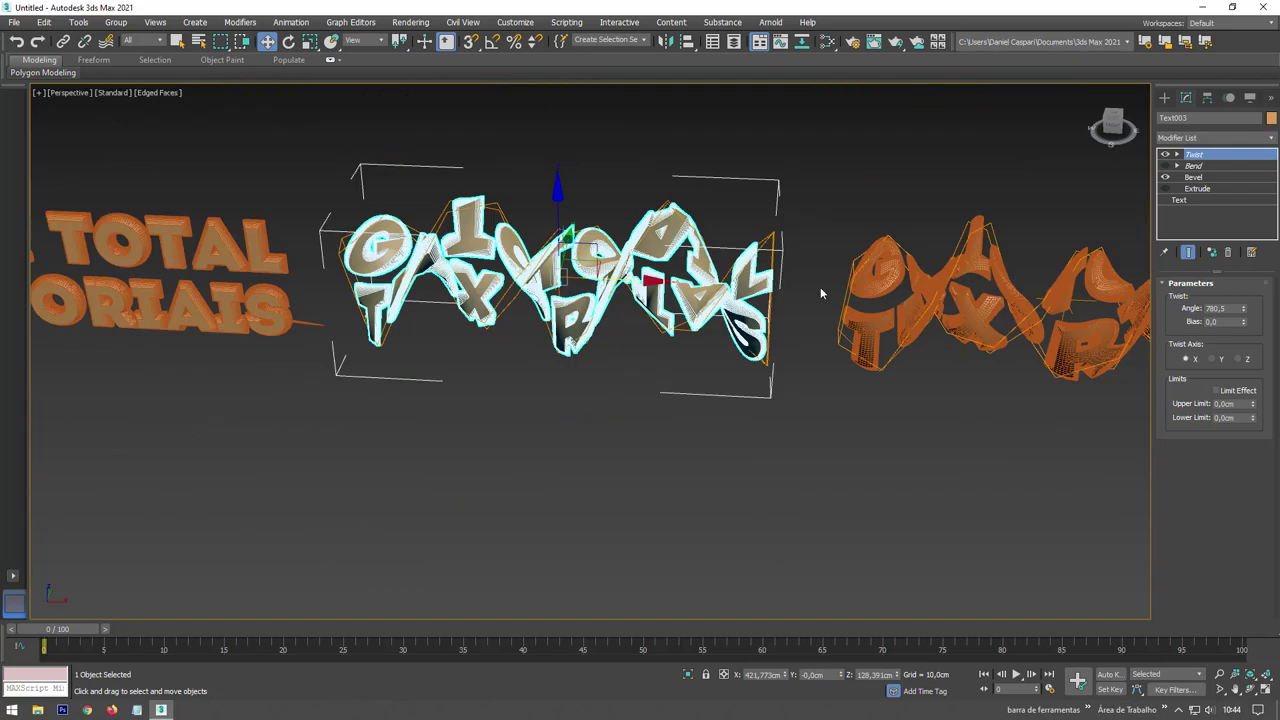
{"action": "mouse_move", "coordinate": [896, 300]}
{"action": "middle_mouse_down"}
{"action": "mouse_move", "coordinate": [466, 306]}
{"action": "mouse_move", "coordinate": [548, 341]}
{"action": "middle_mouse_up"}
{"action": "scroll", "coordinate": [477, 302], "scroll_direction": "up", "scroll_amount": 5}
Hide the edged faces and reframe the view on the selected twisted text copy.
{"action": "key", "text": "F4"}
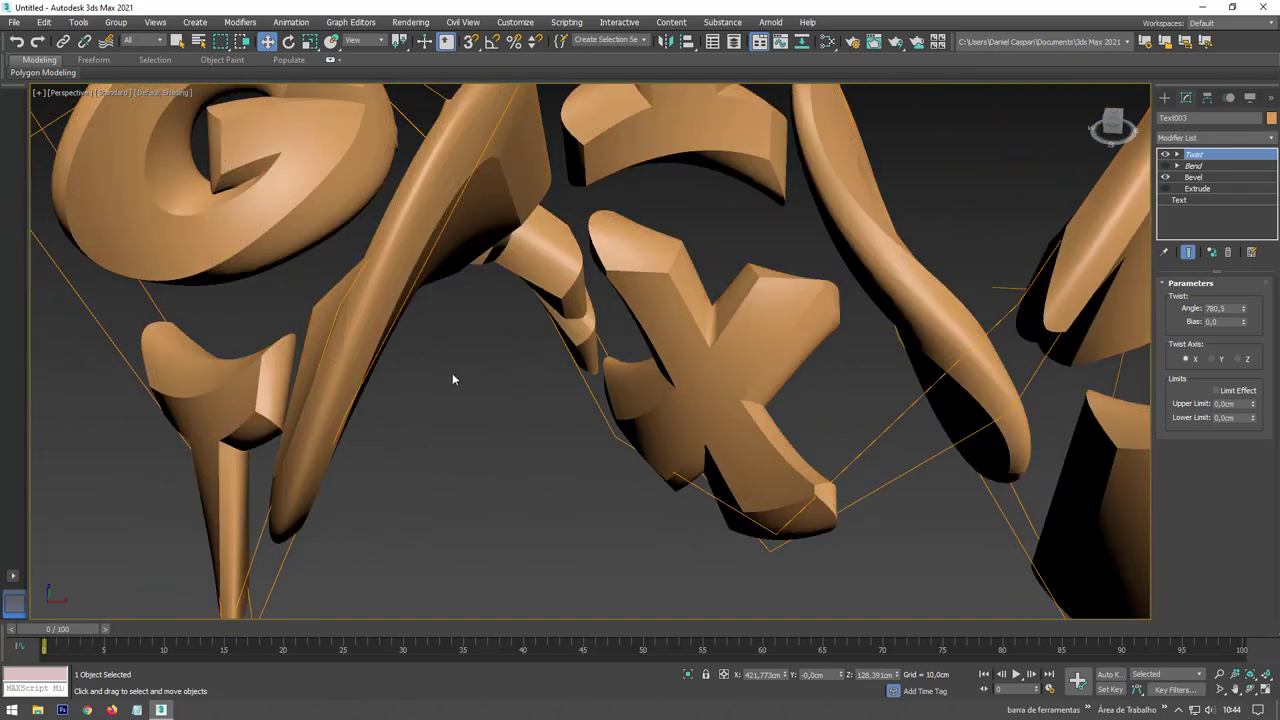
{"action": "scroll", "coordinate": [420, 355], "scroll_direction": "down", "scroll_amount": 5}
{"action": "middle_click_drag", "start_coordinate": [371, 331], "coordinate": [566, 428]}
{"action": "scroll", "coordinate": [560, 400], "scroll_direction": "up", "scroll_amount": 5}
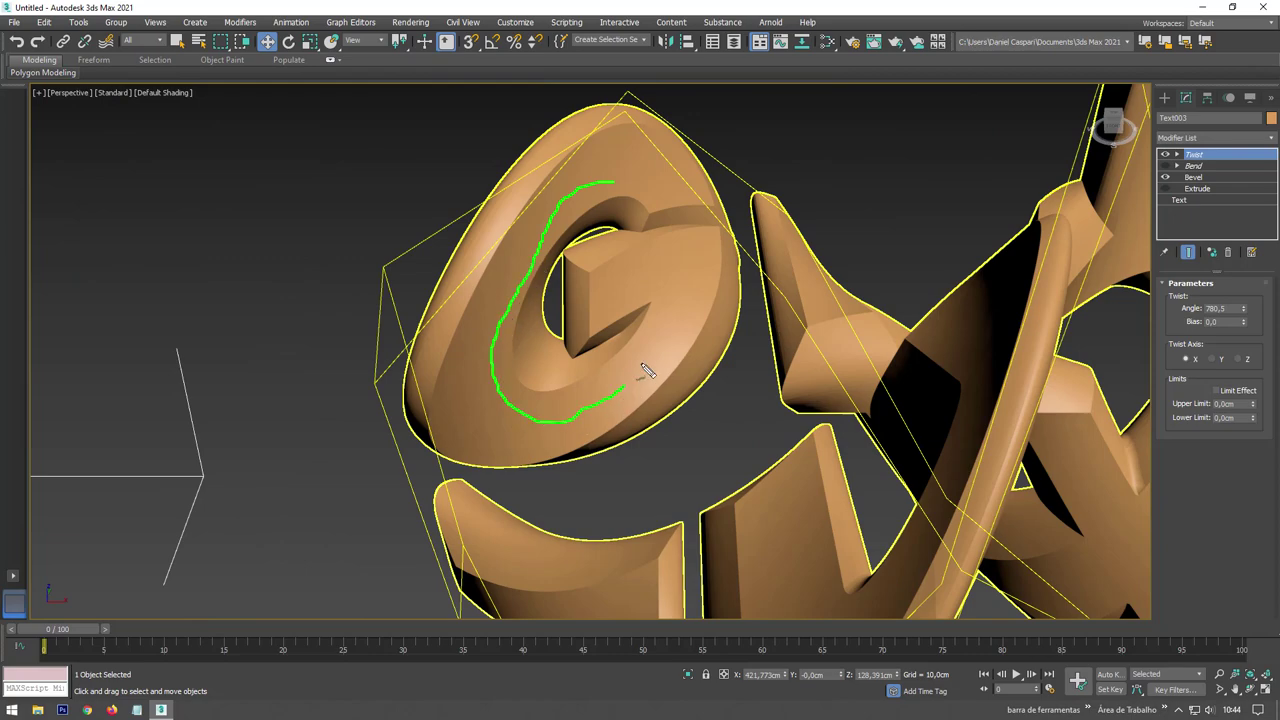
{"action": "scroll", "coordinate": [697, 280], "scroll_direction": "down", "scroll_amount": 5}
{"action": "middle_click_drag", "start_coordinate": [120, 300], "coordinate": [560, 300]}
{"action": "scroll", "coordinate": [560, 300], "scroll_direction": "up", "scroll_amount": 3}
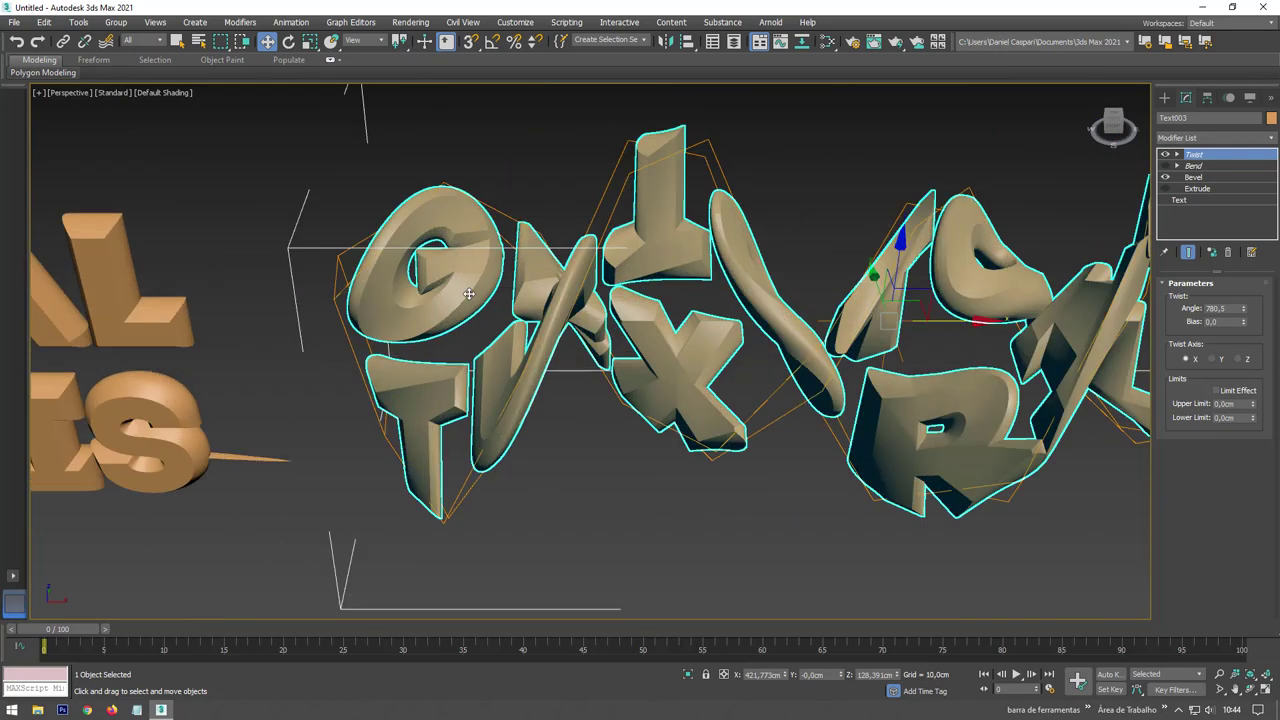
{"action": "scroll", "coordinate": [560, 300], "scroll_direction": "up", "scroll_amount": 2}
Show Edged Faces again and orbit until all the text objects are seen in a row.
{"action": "key", "text": "F4"}
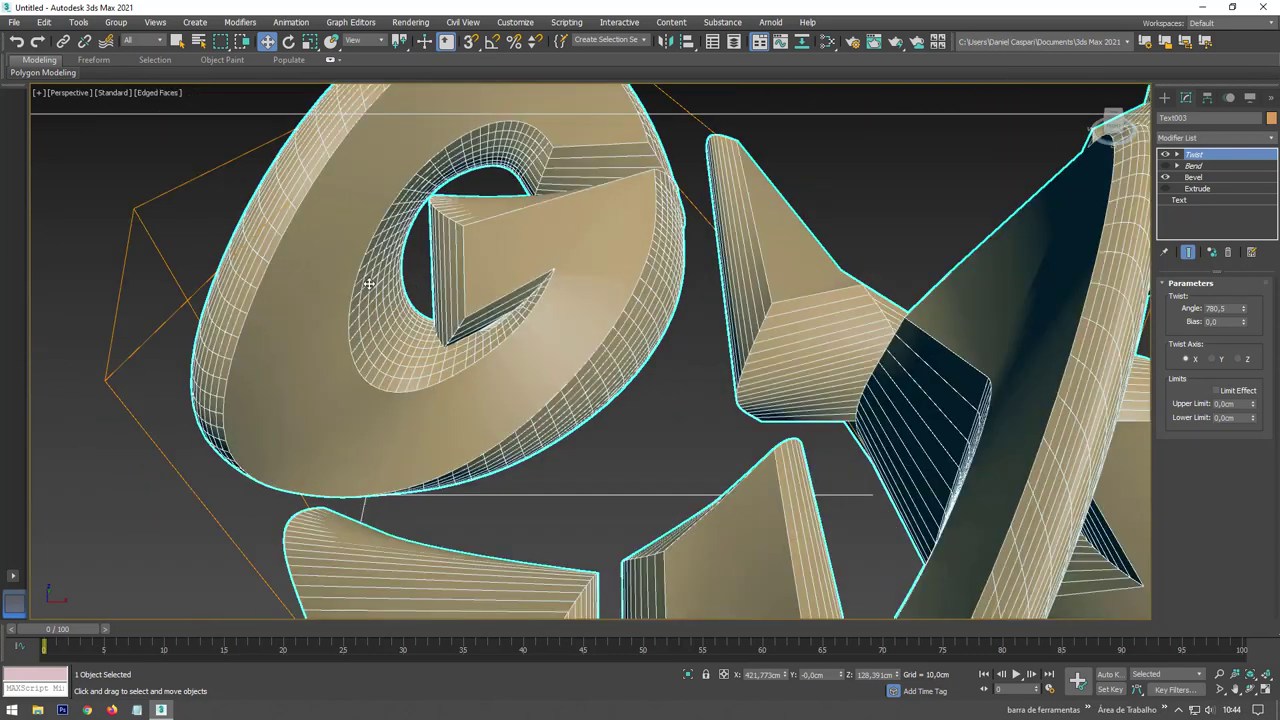
{"action": "scroll", "coordinate": [368, 293], "scroll_direction": "down", "scroll_amount": 5}
{"action": "mouse_move", "coordinate": [558, 367]}
{"action": "middle_mouse_down", "text": "alt"}
{"action": "mouse_move", "coordinate": [639, 284]}
{"action": "mouse_move", "coordinate": [784, 341]}
{"action": "middle_mouse_up", "text": "alt"}
{"action": "scroll", "coordinate": [639, 284], "scroll_direction": "up", "scroll_amount": 5}
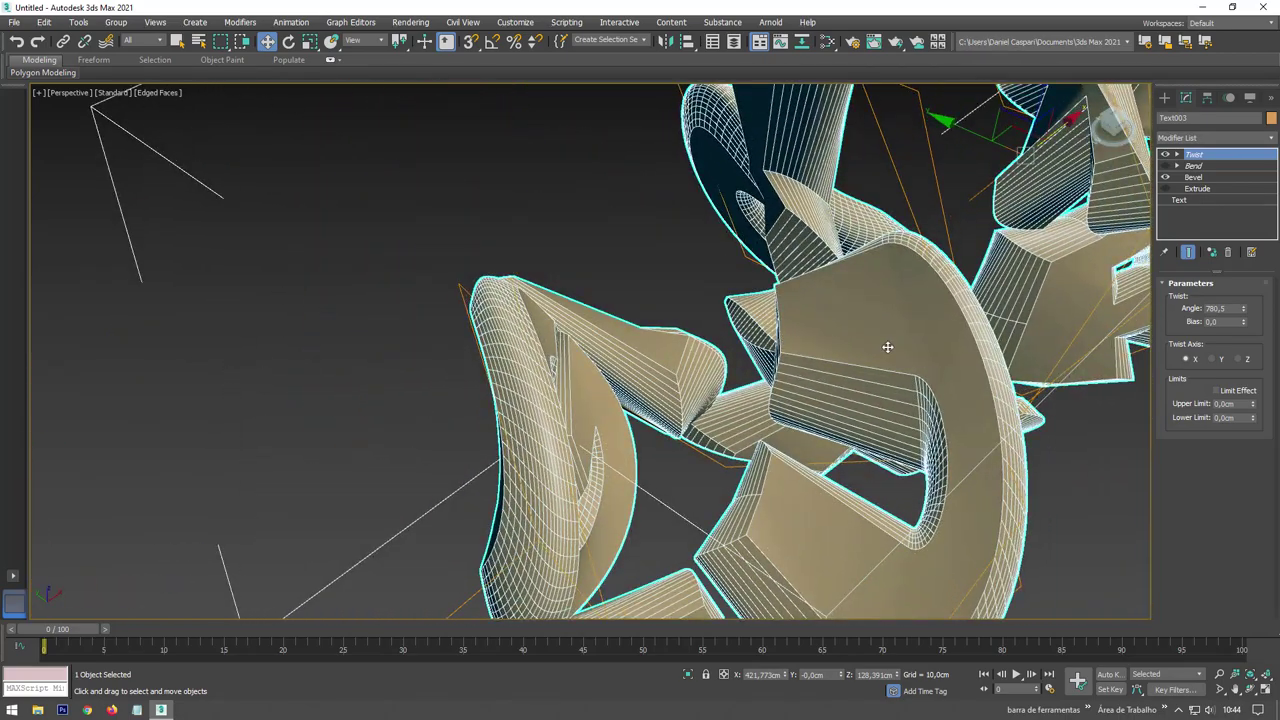
{"action": "middle_click_drag", "start_coordinate": [887, 347], "coordinate": [666, 371], "text": "alt"}
{"action": "scroll", "coordinate": [630, 390], "scroll_direction": "down", "scroll_amount": 5}
{"action": "mouse_move", "coordinate": [600, 414]}
{"action": "middle_mouse_down"}
{"action": "mouse_move", "coordinate": [512, 443]}
{"action": "mouse_move", "coordinate": [753, 434]}
{"action": "mouse_move", "coordinate": [697, 461]}
{"action": "middle_mouse_up"}
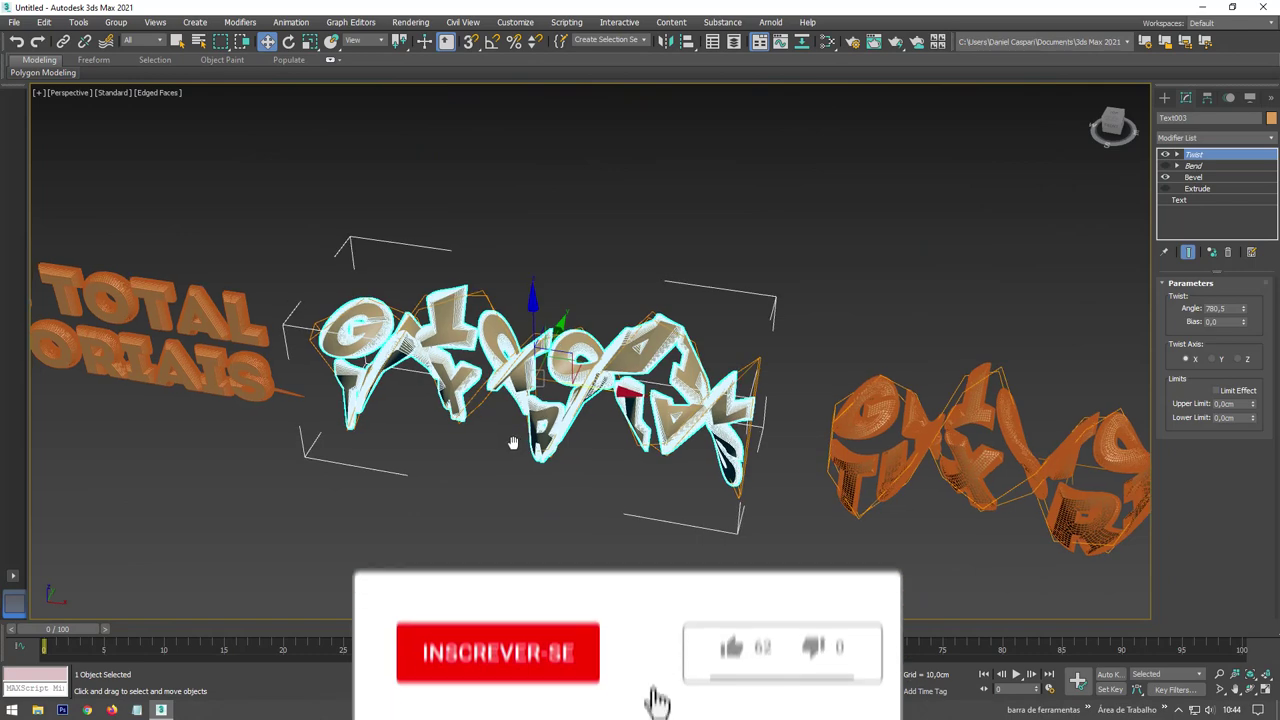
{"action": "scroll", "coordinate": [502, 454], "scroll_direction": "down", "scroll_amount": 3}
{"action": "scroll", "coordinate": [753, 434], "scroll_direction": "down", "scroll_amount": 3}
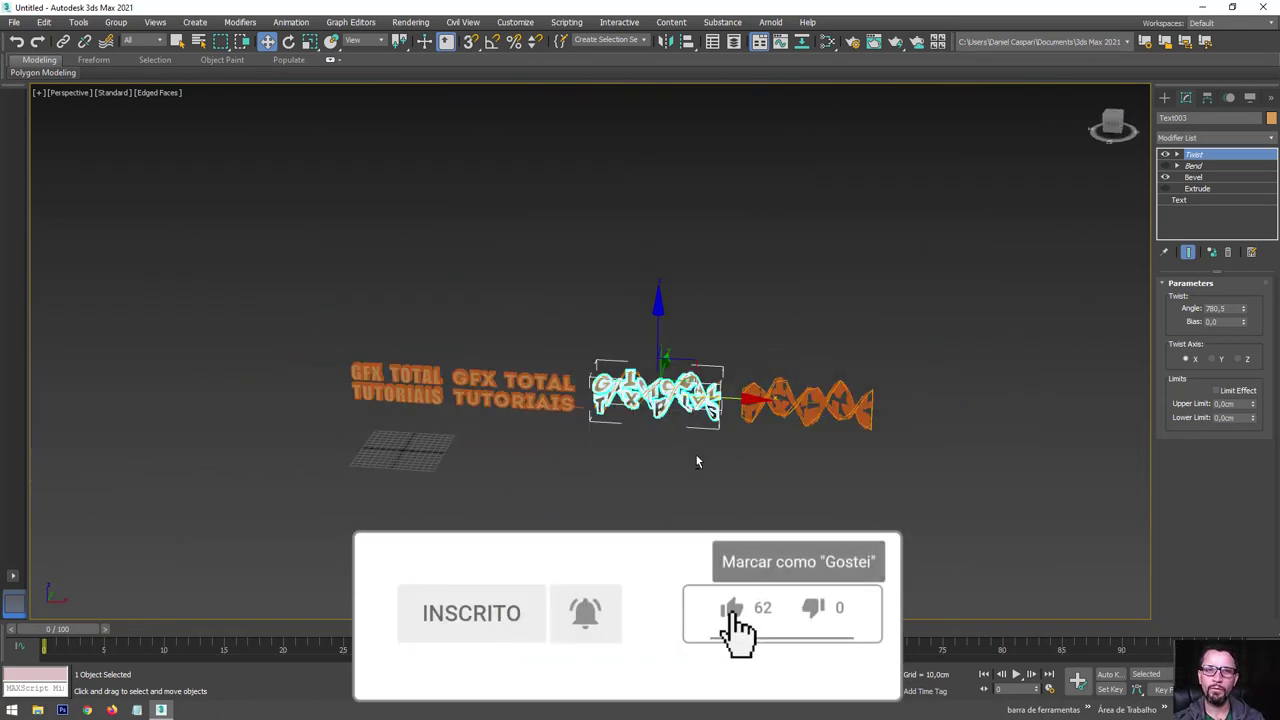